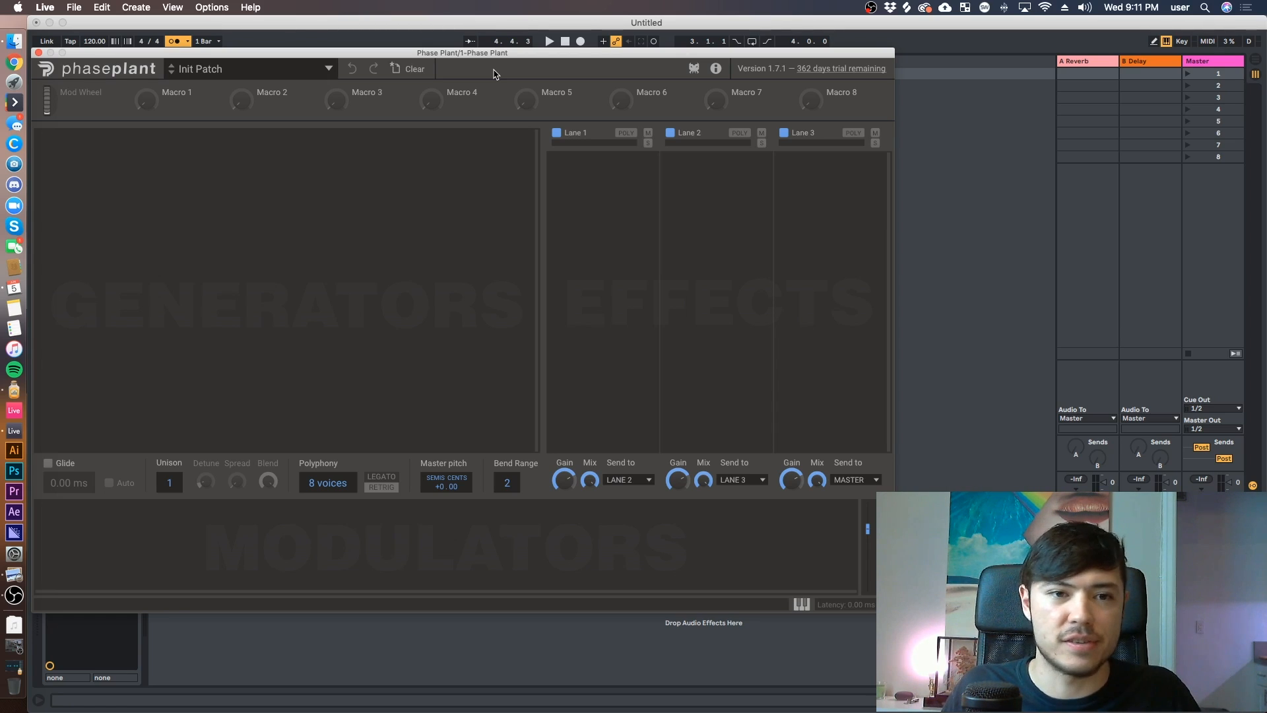
Load the 2 OSC Fight preset from the Leads factory presets and close the preset browser.
left_click(326, 71)
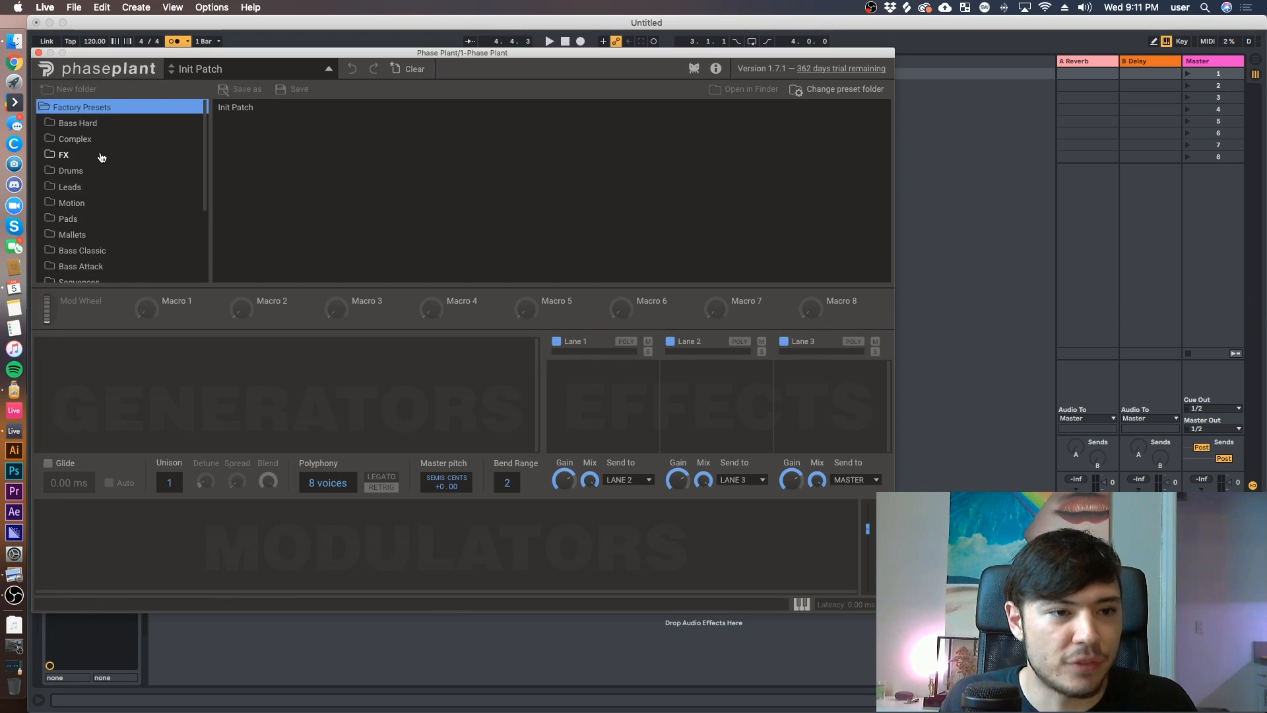
scroll(78, 196, "down", 2)
left_click(70, 152)
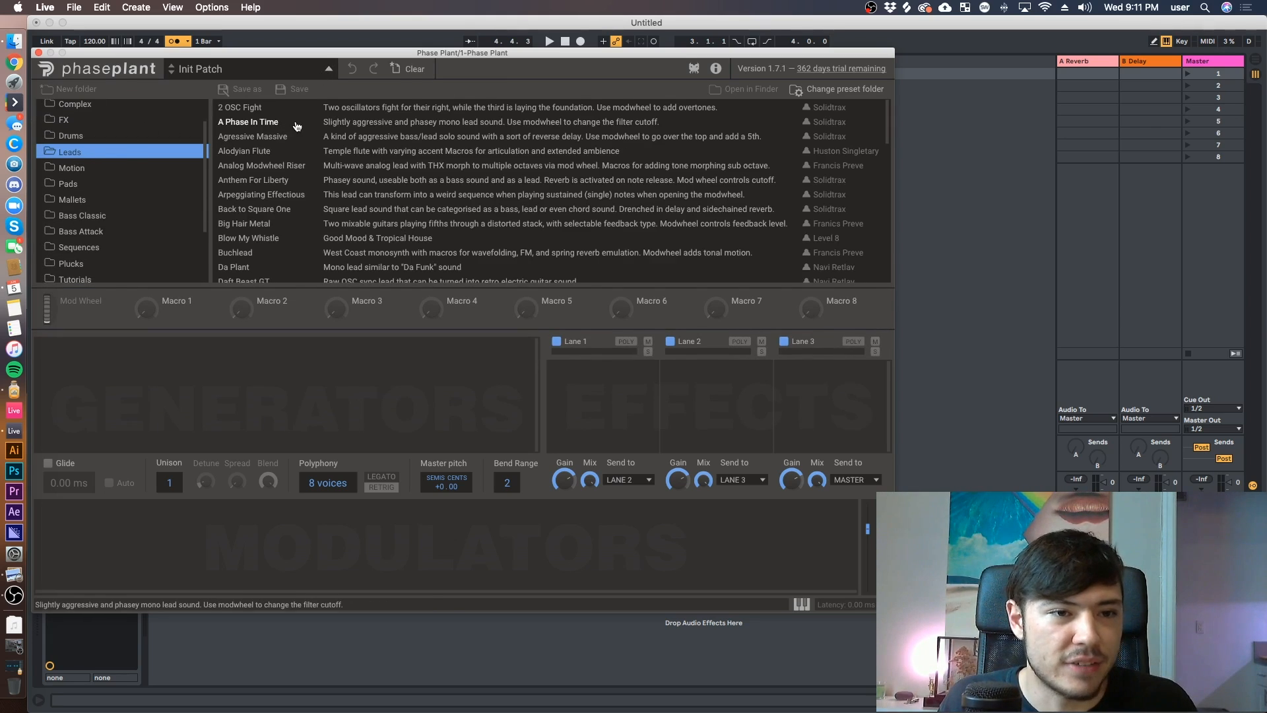
left_click(279, 110)
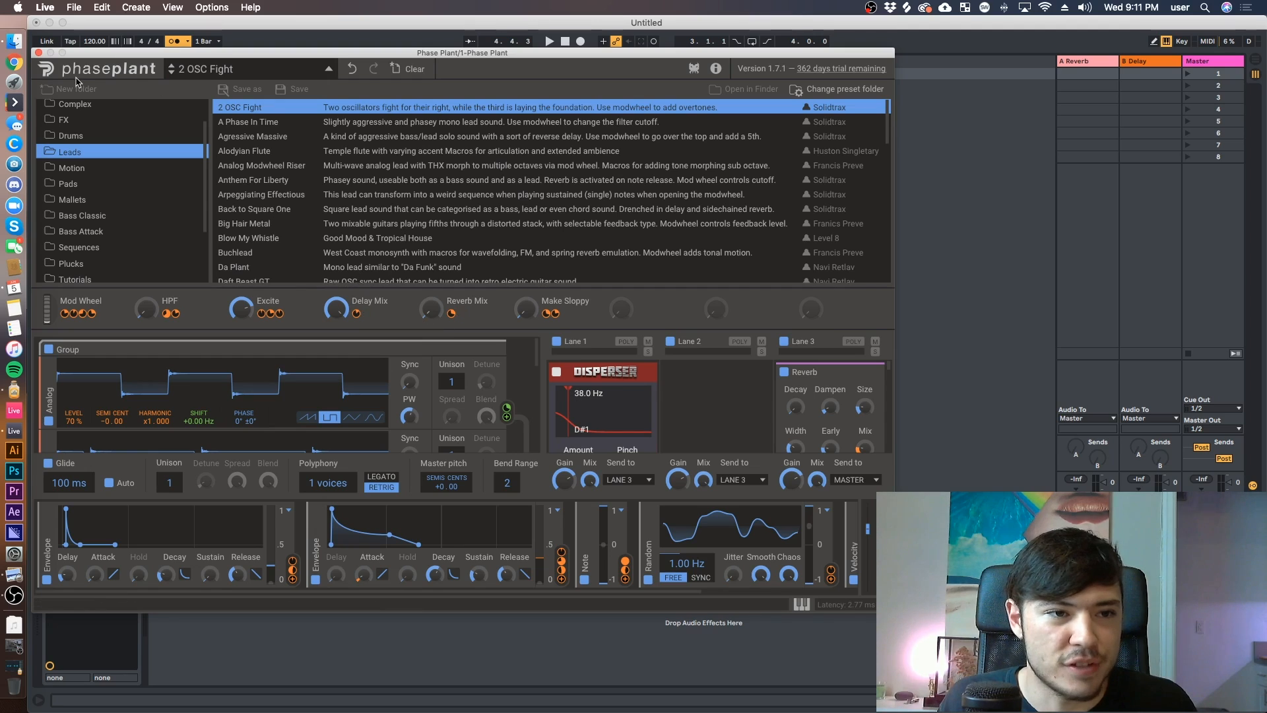
left_click(328, 69)
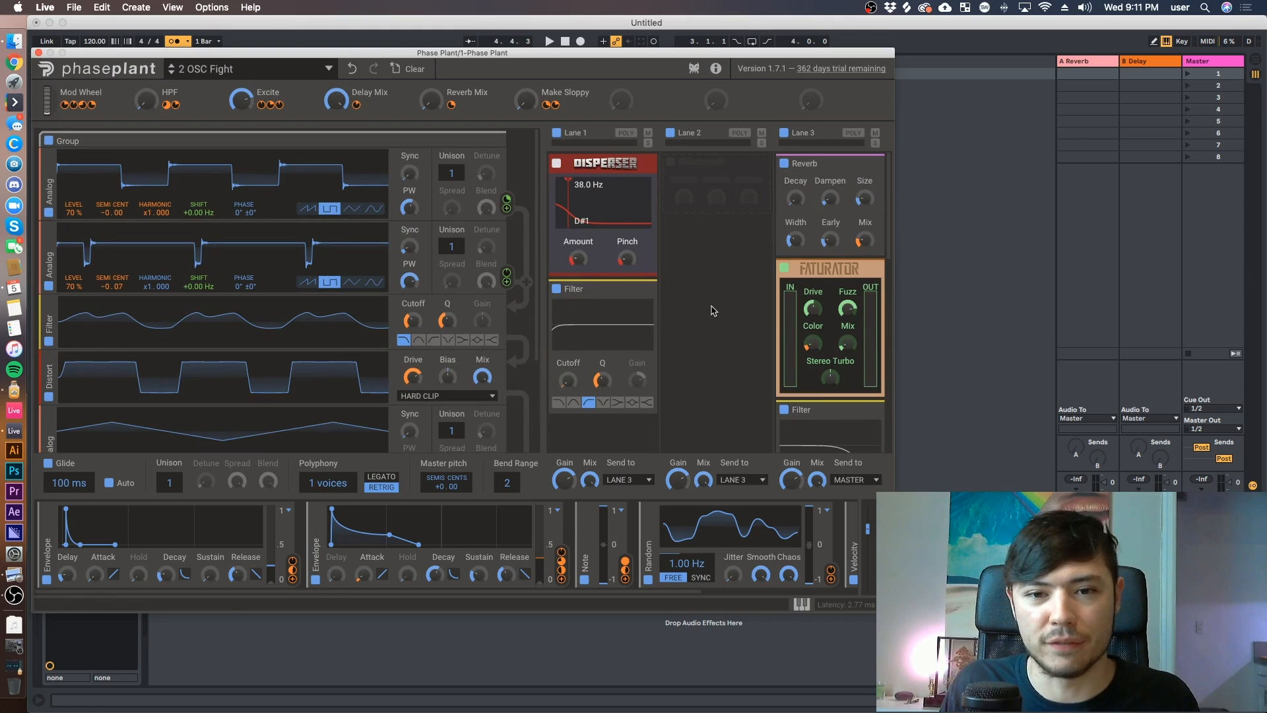
Examine the preset's generator stack and the list of generator, effect and utility modules that can be added to it.
scroll(453, 338, "down", 4)
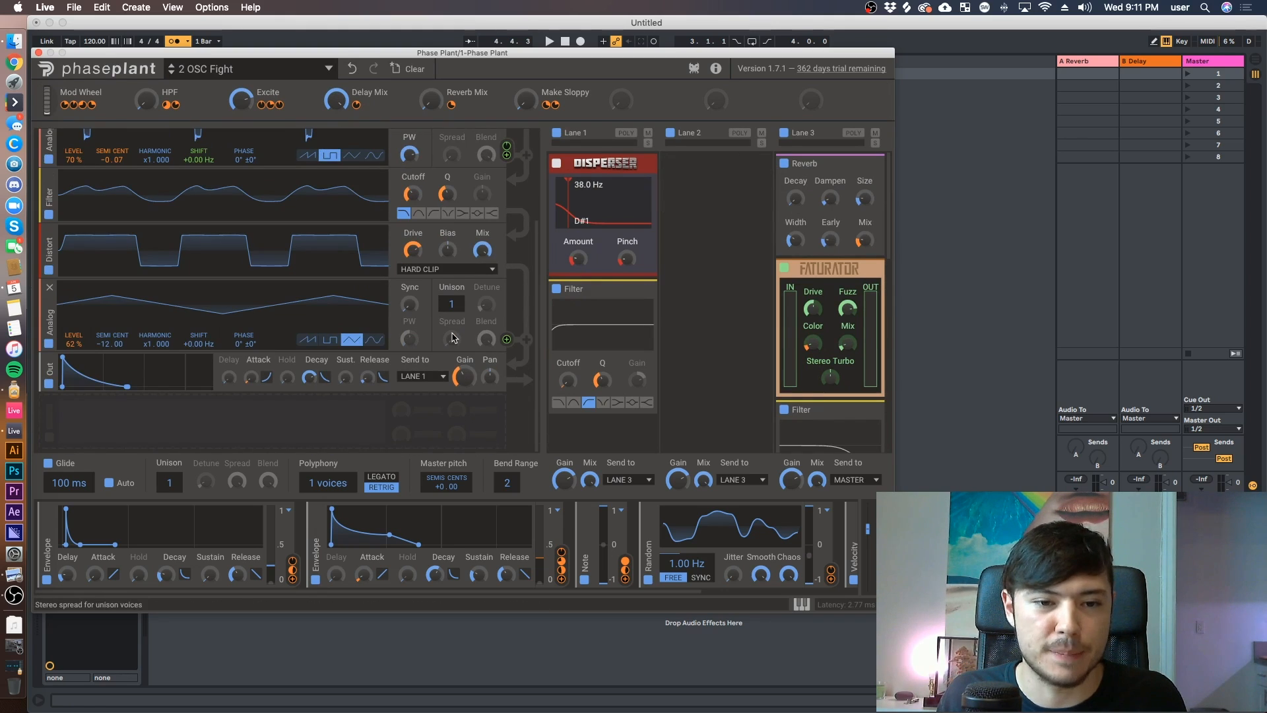
scroll(453, 341, "up", 4)
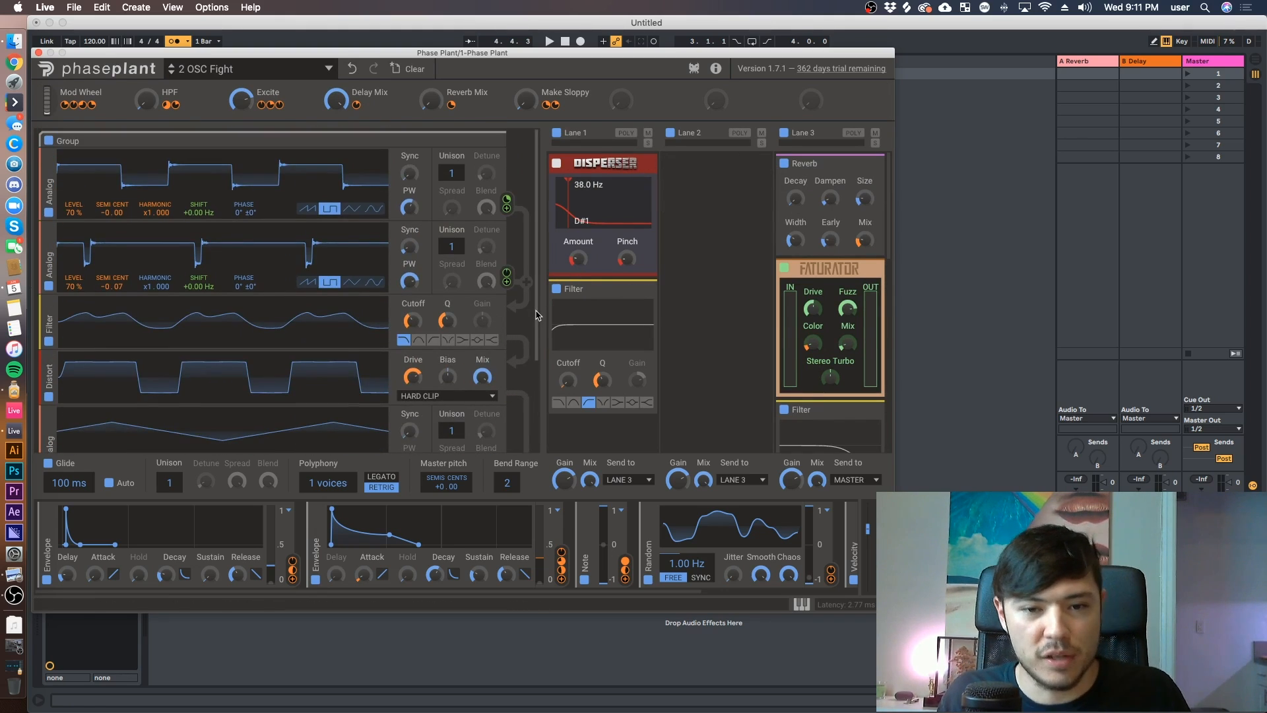
scroll(533, 319, "down", 4)
scroll(533, 320, "up", 4)
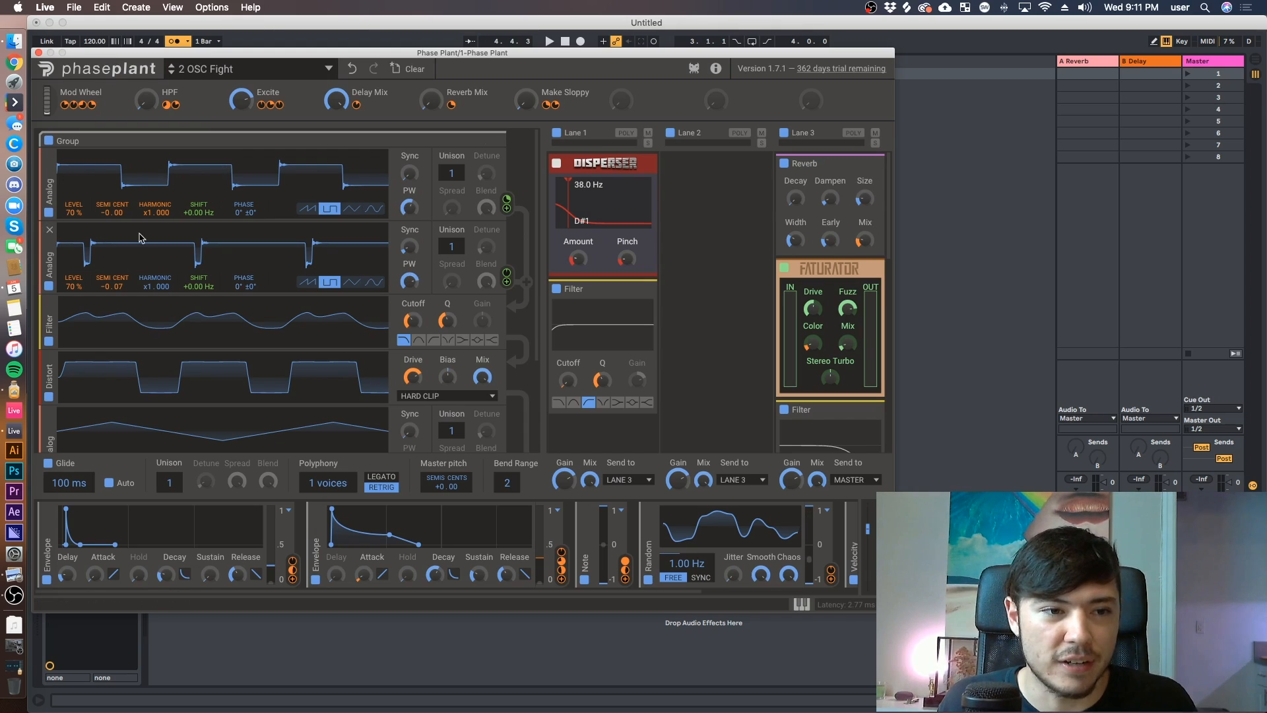
scroll(238, 301, "down", 2)
scroll(240, 302, "down", 1)
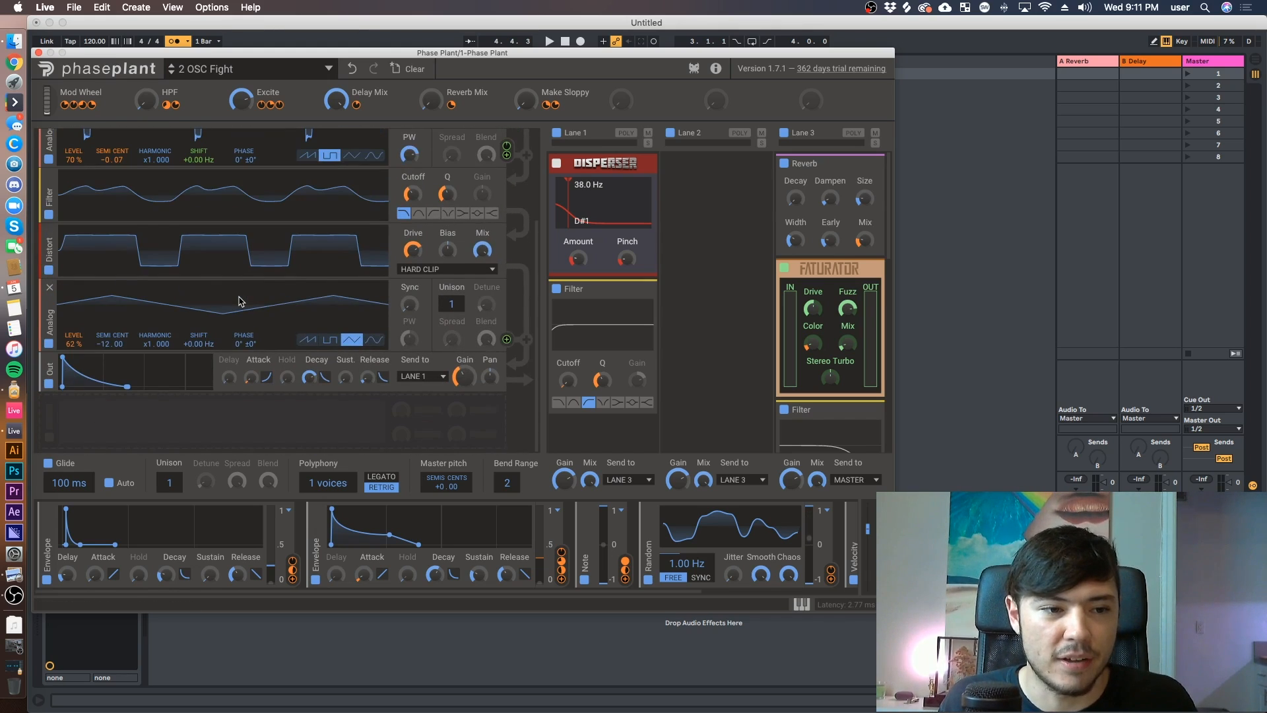
left_click(176, 410)
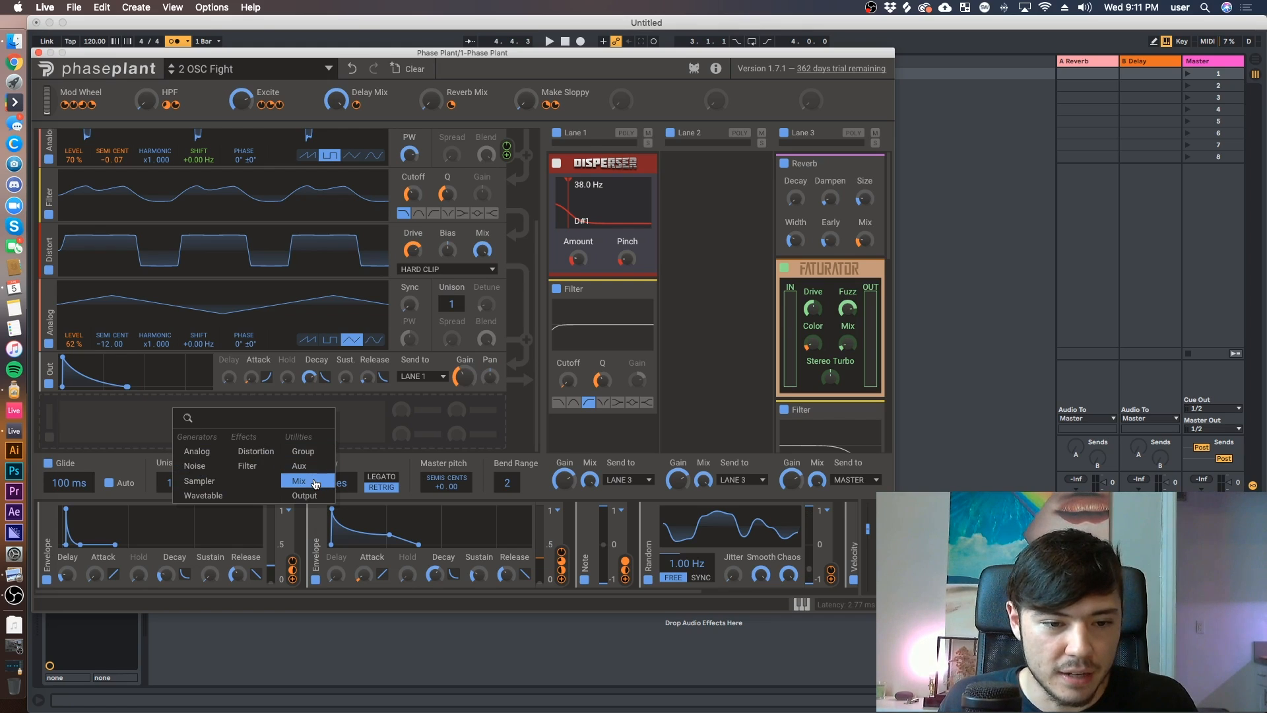
left_click(515, 420)
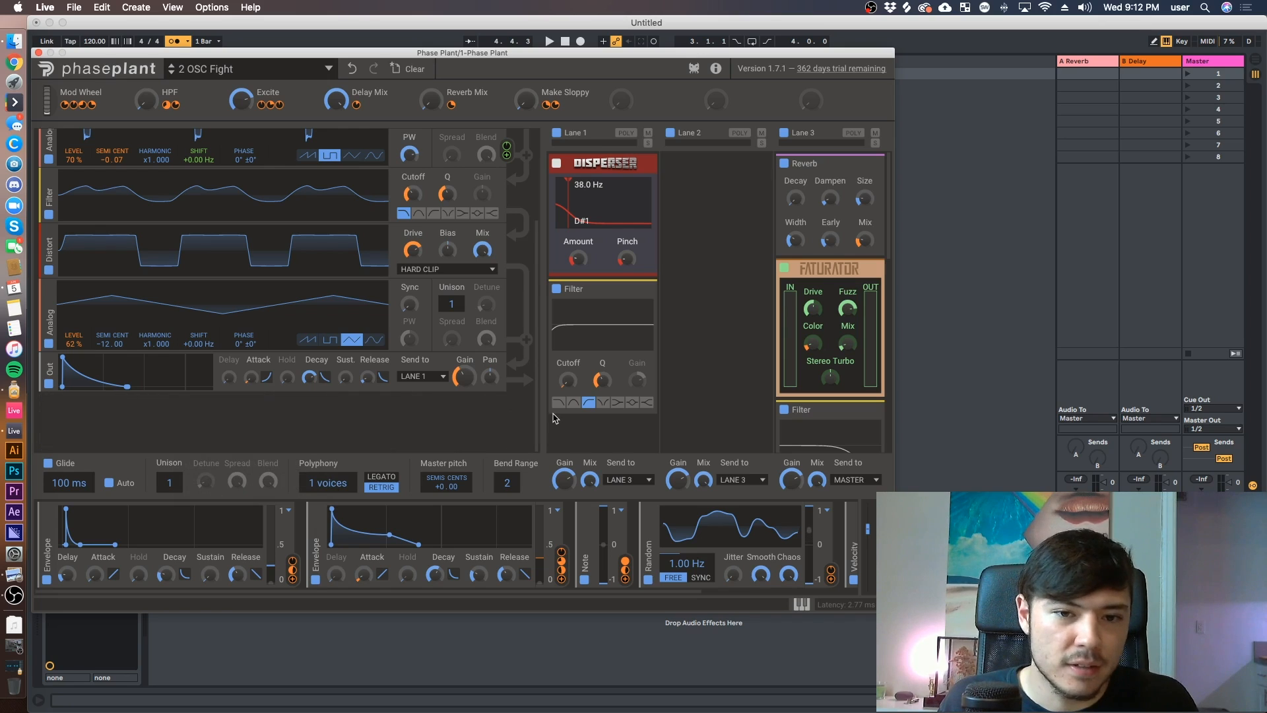
Trace the signal flow through the generator group down to its output and check the output's send destinations, keeping Lane 1.
scroll(521, 396, "up", 5)
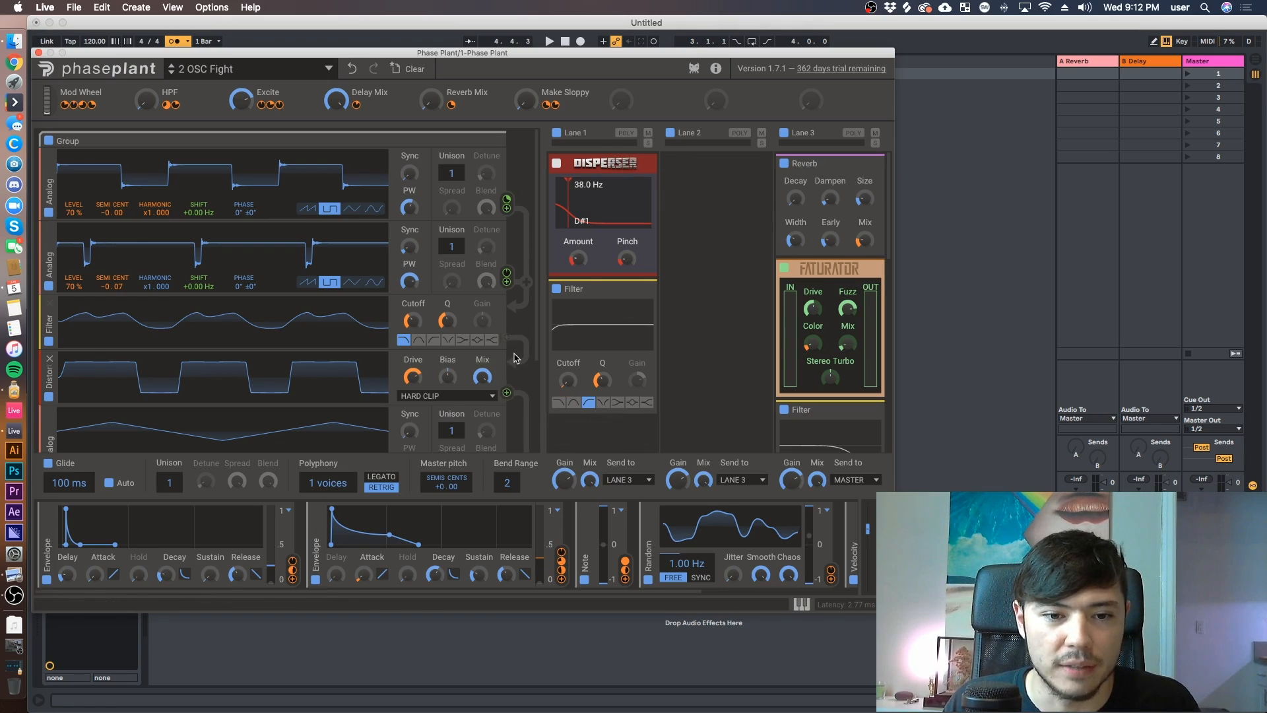
scroll(516, 359, "down", 4)
scroll(516, 358, "up", 4)
scroll(515, 358, "down", 4)
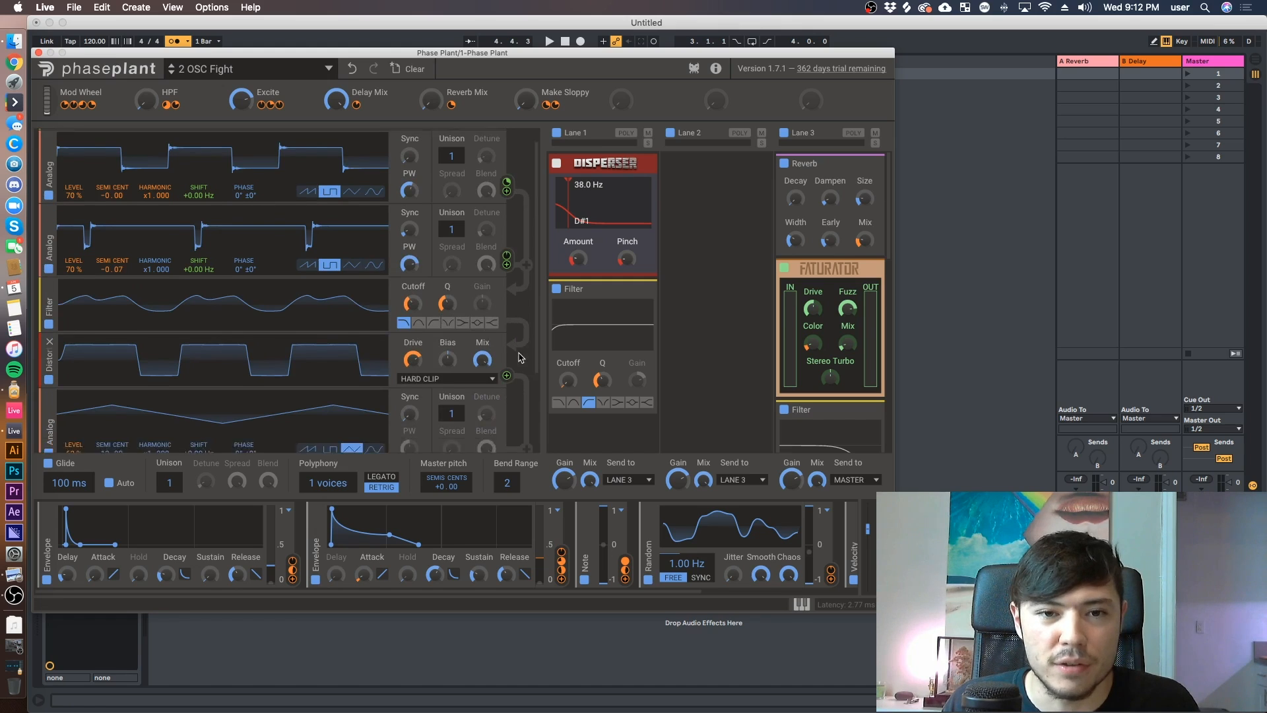
scroll(516, 359, "up", 4)
scroll(519, 358, "down", 4)
scroll(518, 358, "up", 4)
scroll(516, 357, "down", 4)
scroll(514, 356, "up", 4)
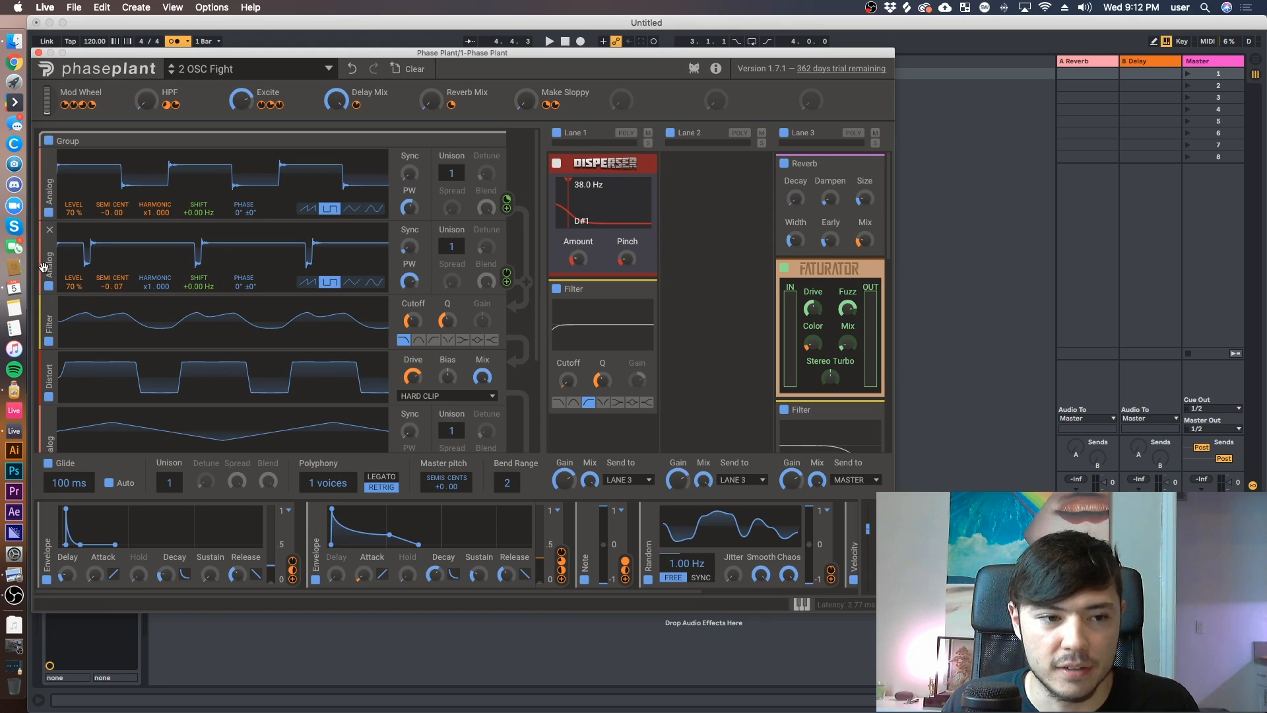
scroll(54, 317, "down", 1)
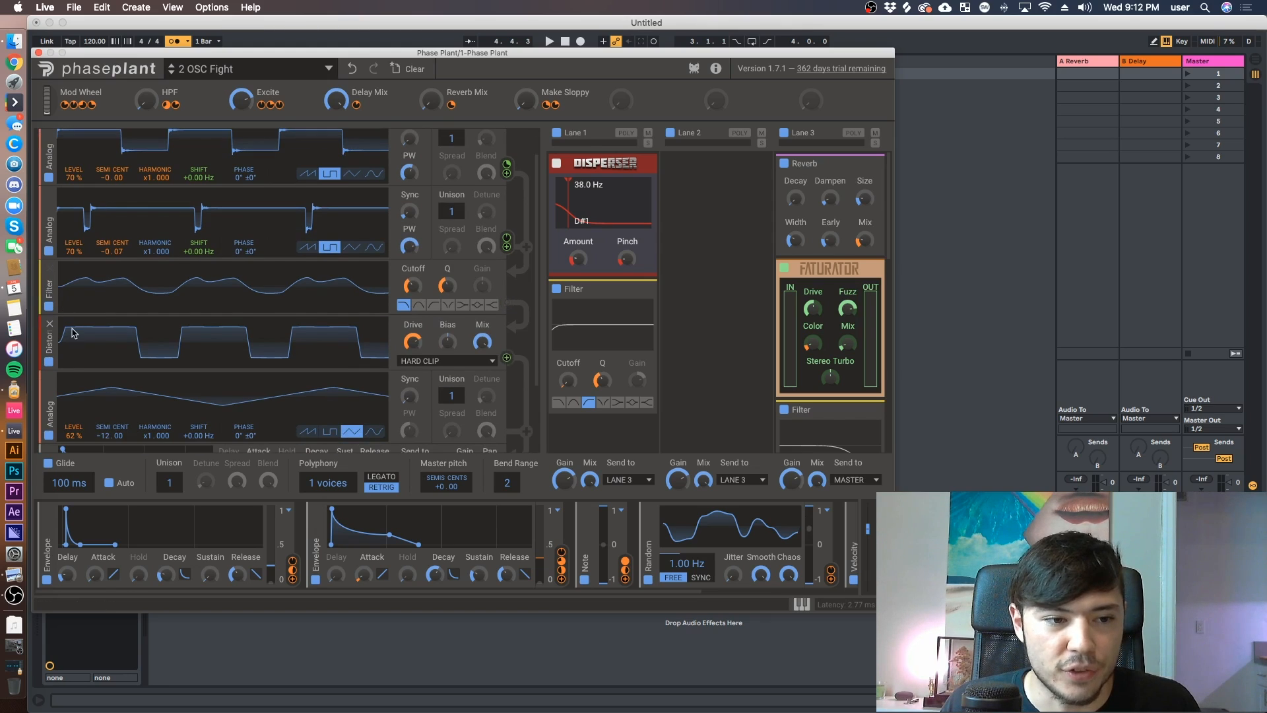
scroll(44, 291, "down", 2)
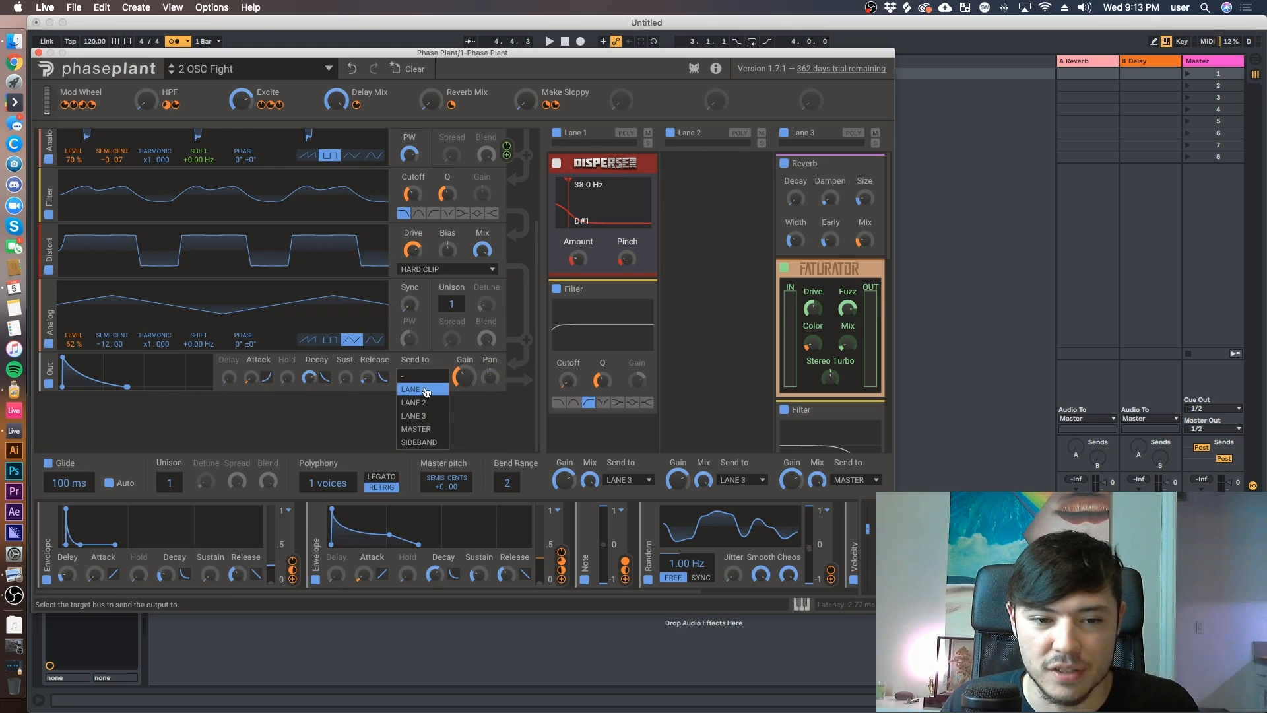
left_click(426, 390)
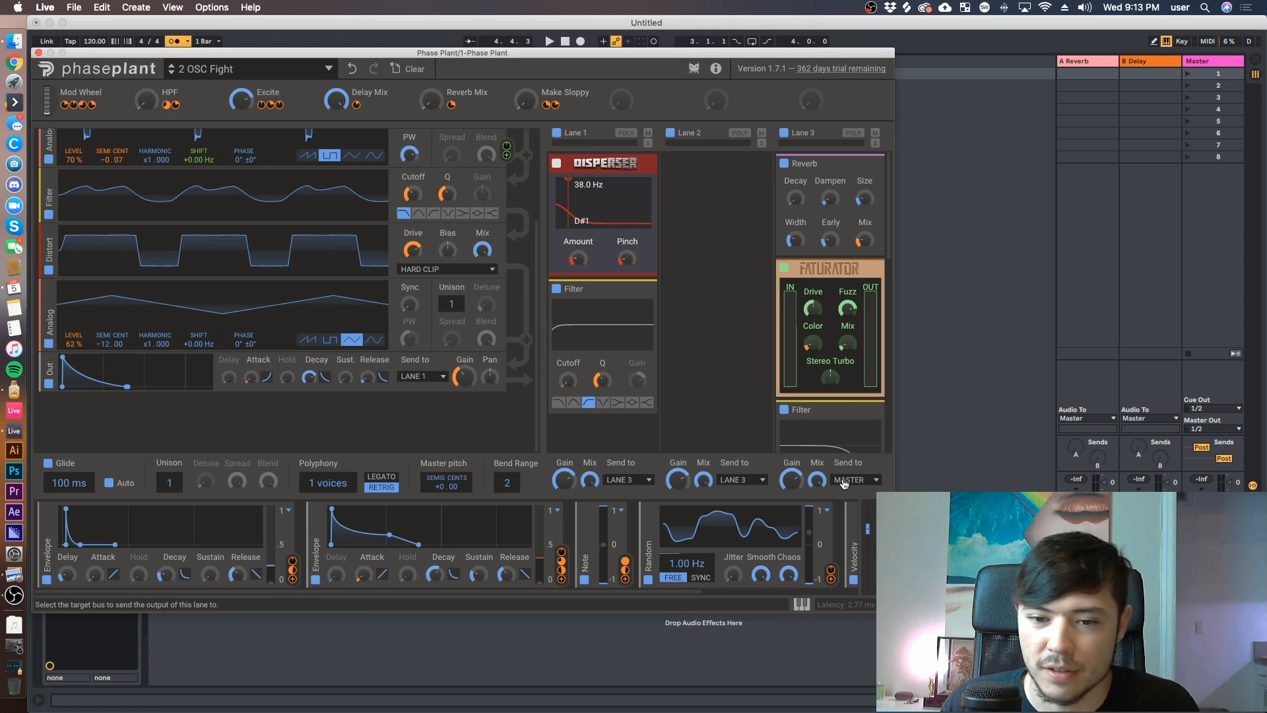
Route effects Lane 1 into Lane 2 and add a Reverb effect to Lane 2.
left_click(629, 481)
left_click(620, 480)
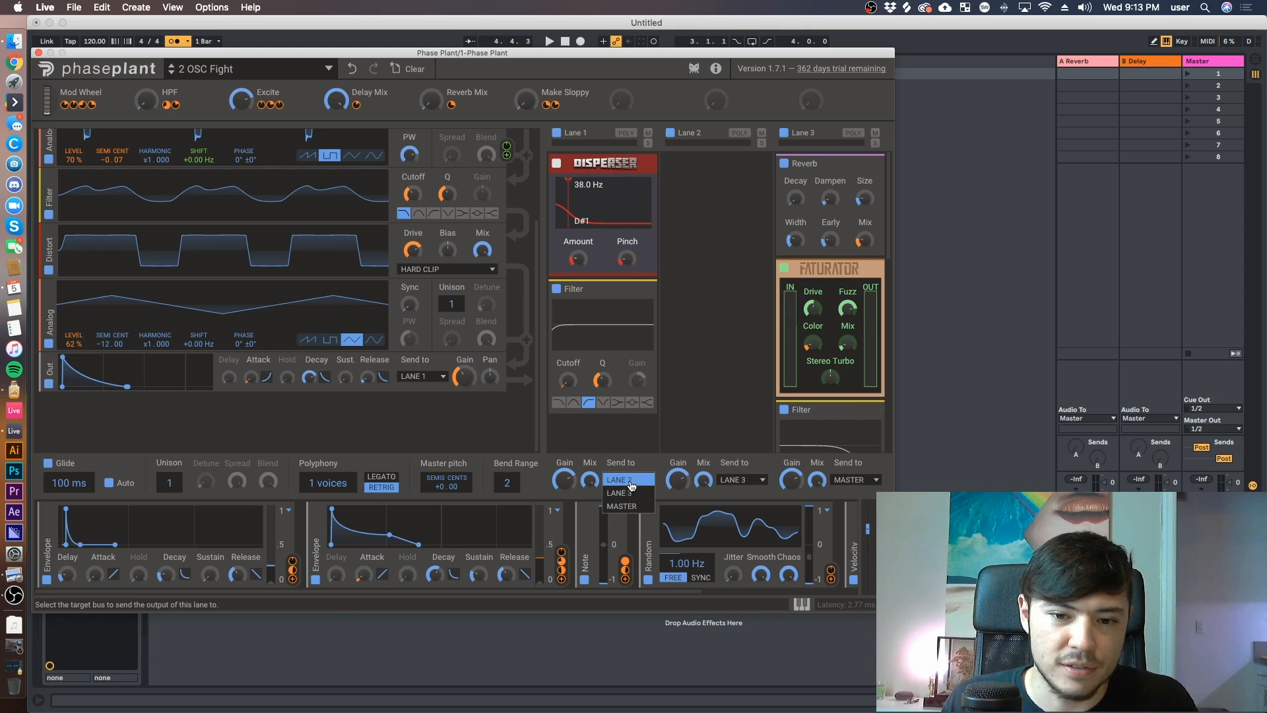
left_click(695, 184)
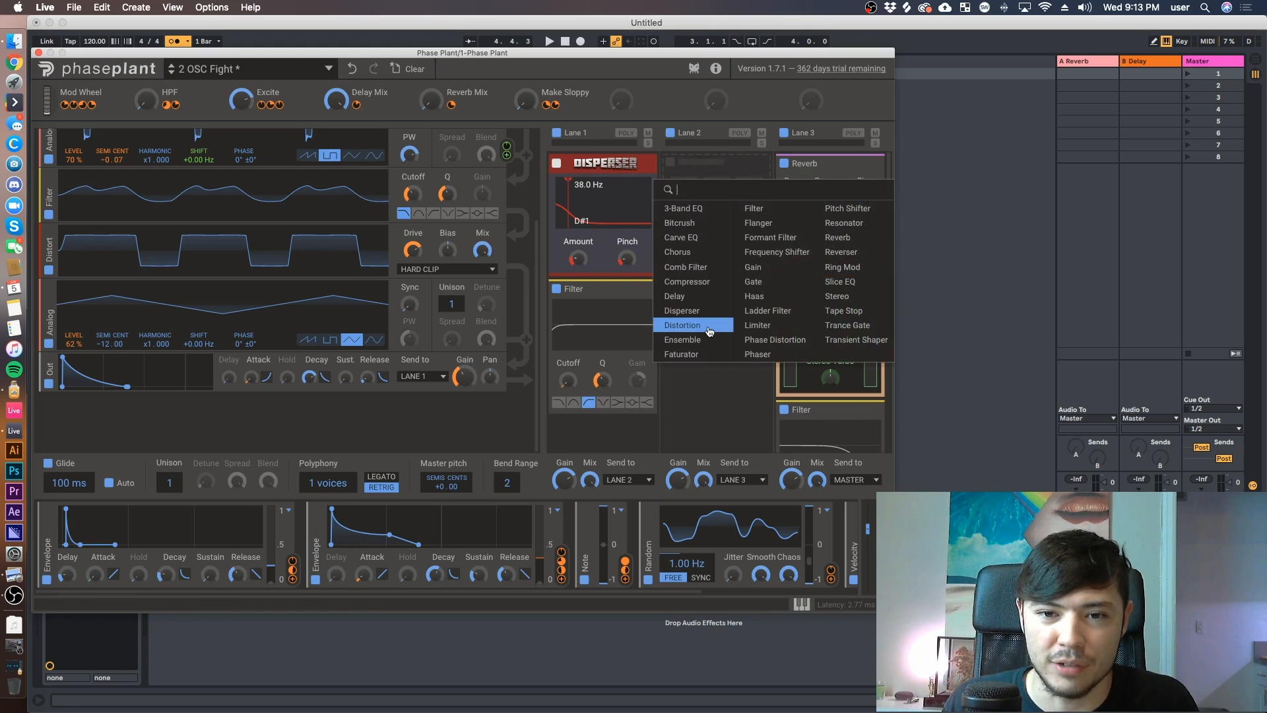
left_click(839, 245)
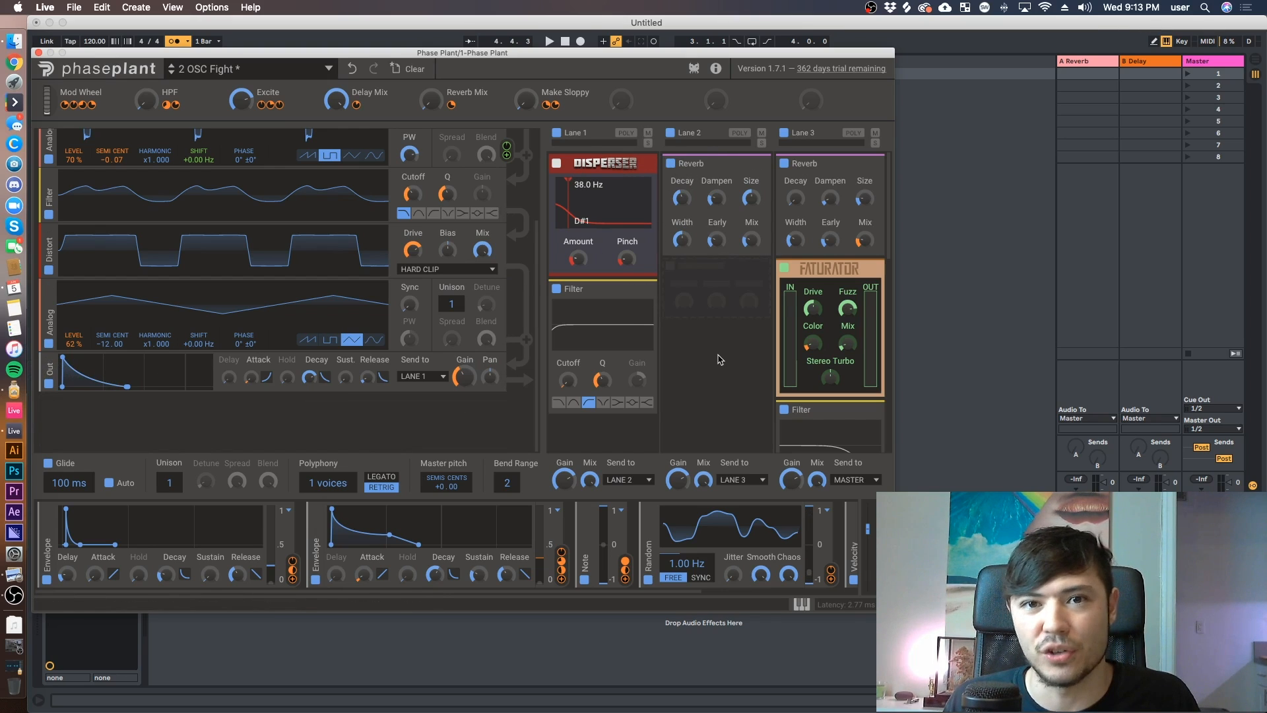
Examine the effects stacked in the lanes and the modulator types that can be added, including the Utility ones.
scroll(674, 339, "down", 3)
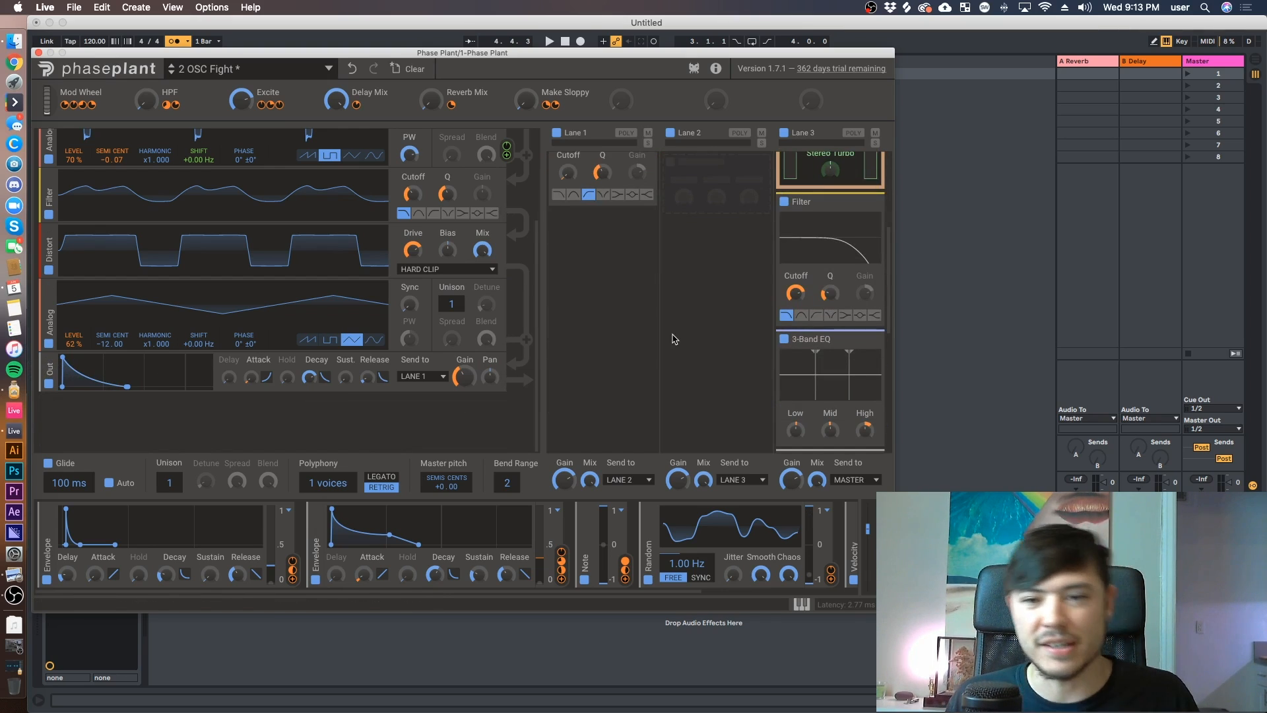
scroll(674, 339, "down", 3)
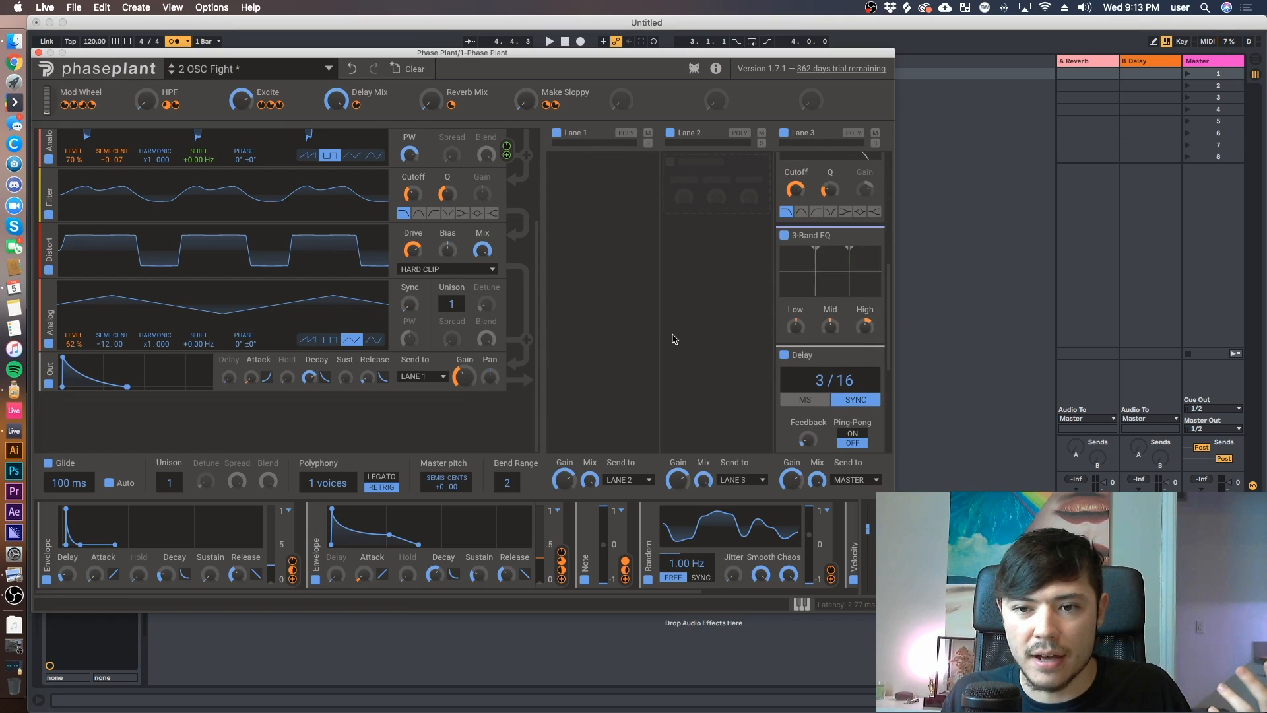
scroll(674, 339, "down", 3)
scroll(675, 340, "up", 6)
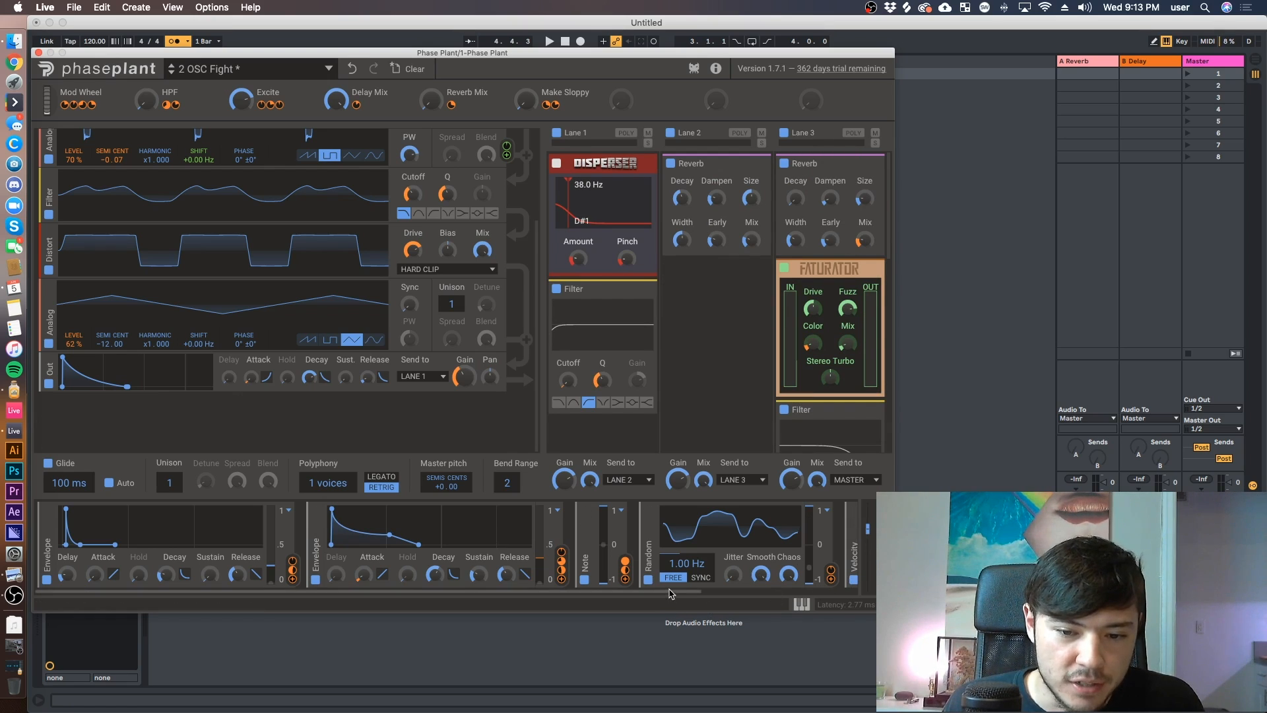
scroll(809, 570, "right", 5)
left_click(794, 532)
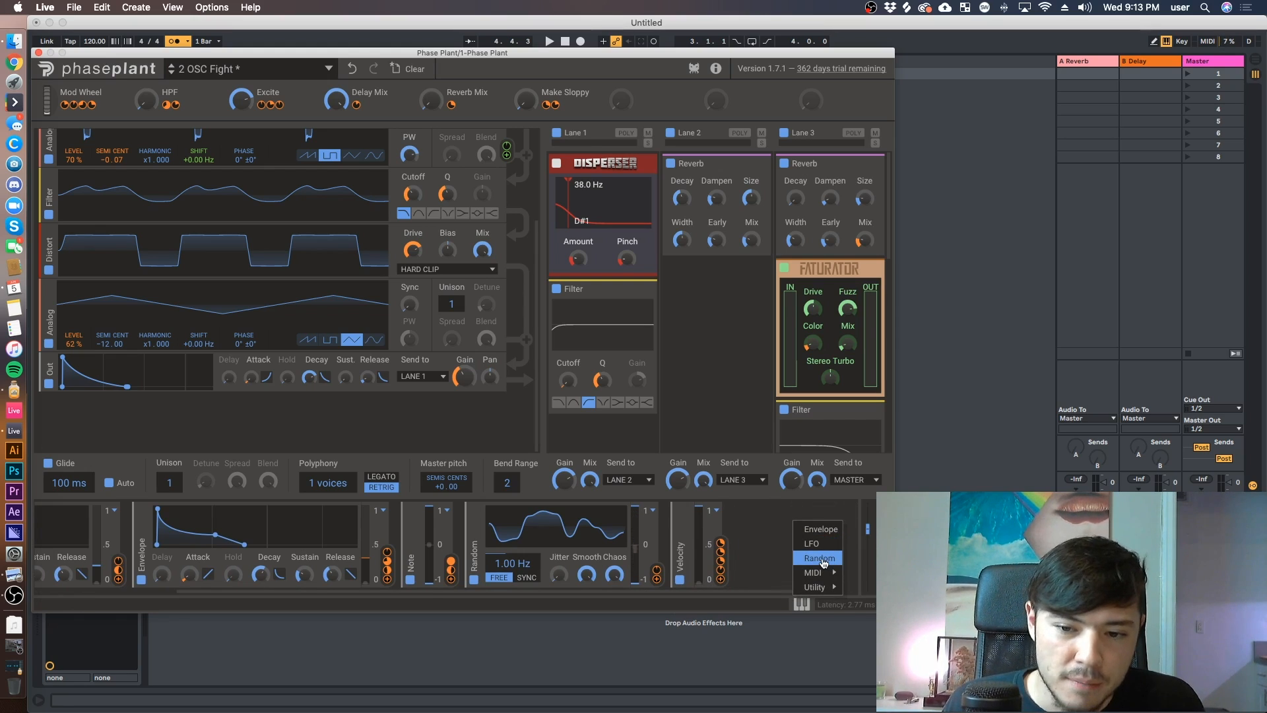
mouse_move(822, 578)
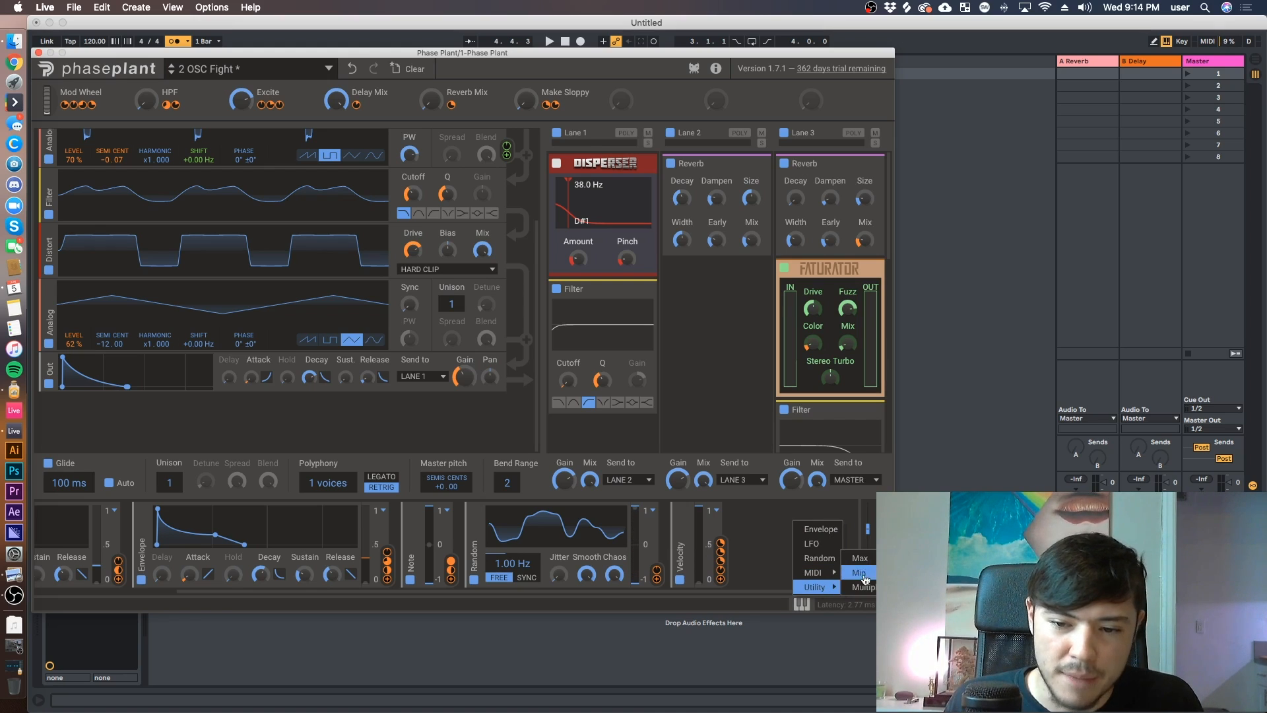
left_click(860, 573)
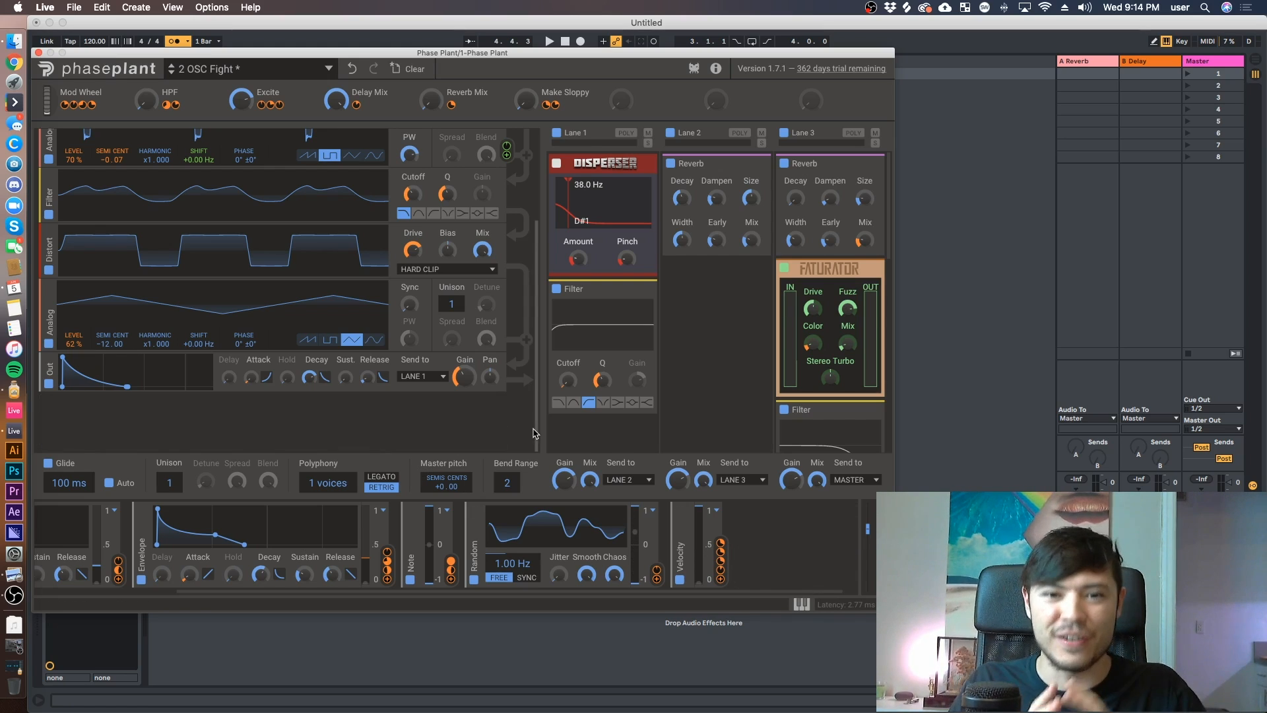
scroll(534, 434, "up", 2)
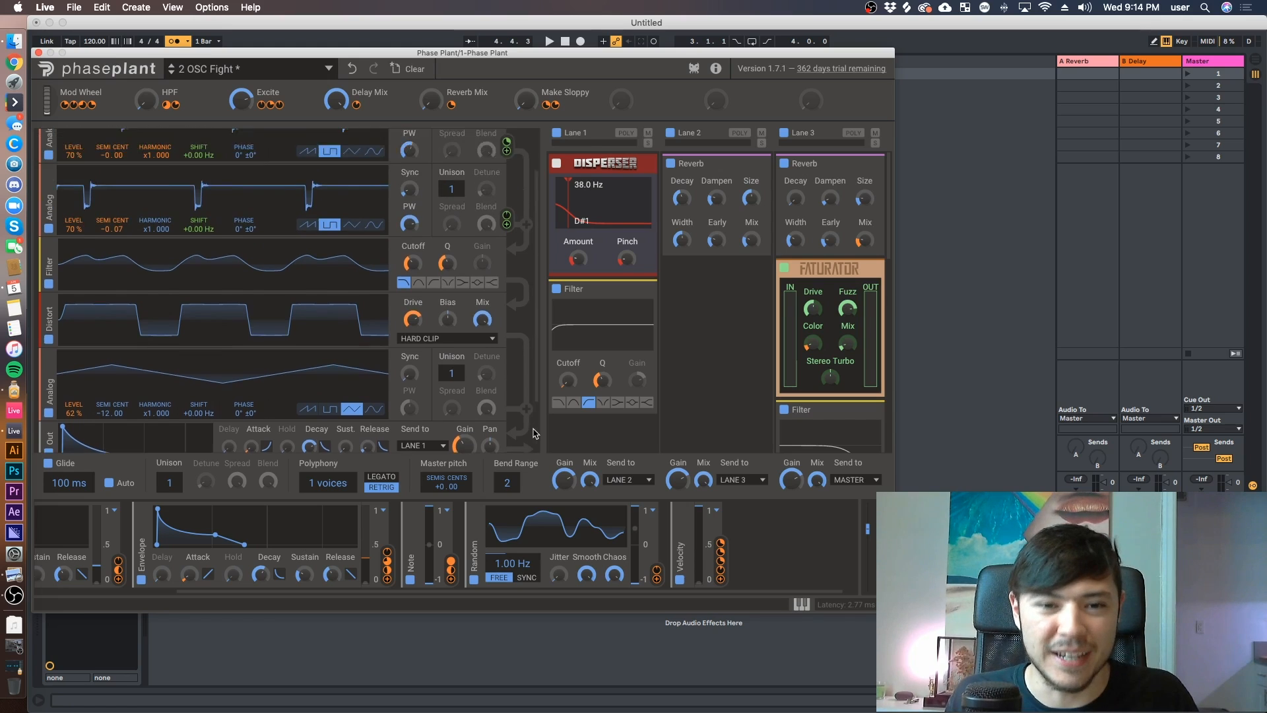
scroll(533, 434, "up", 2)
scroll(534, 434, "down", 2)
scroll(533, 433, "up", 2)
scroll(533, 434, "down", 1)
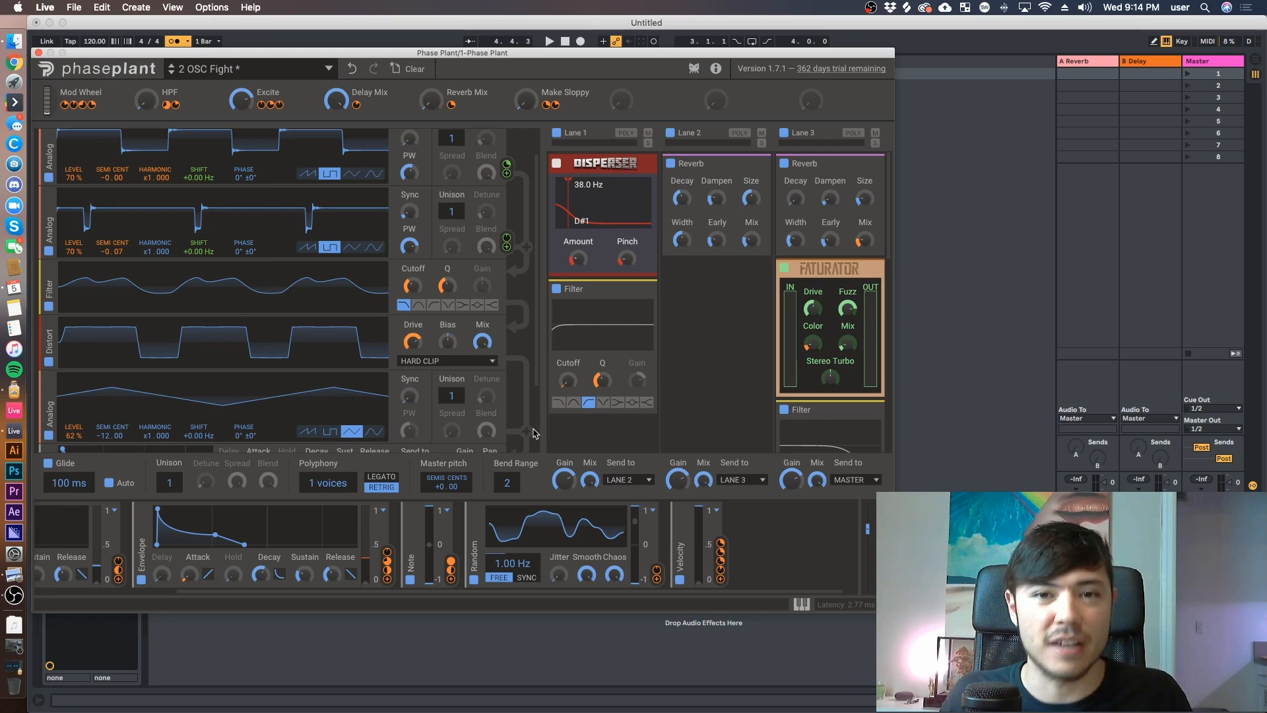
scroll(533, 433, "up", 1)
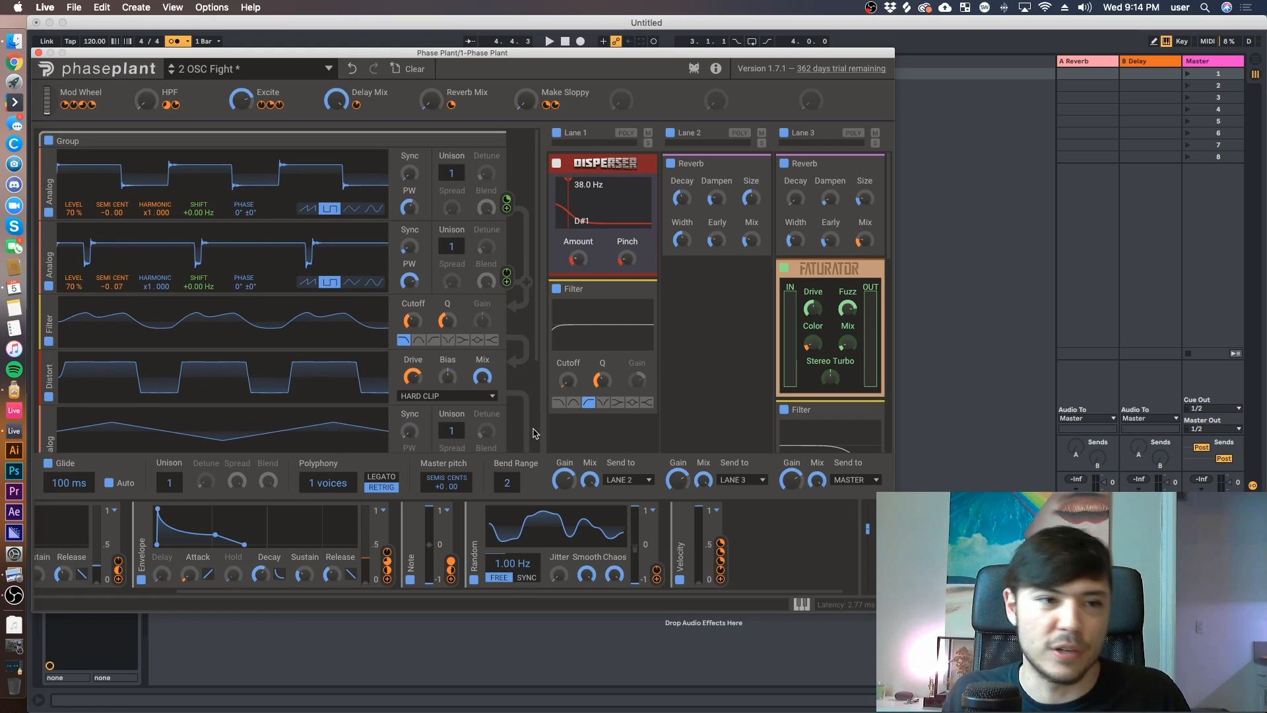
scroll(534, 434, "down", 1)
scroll(533, 433, "up", 1)
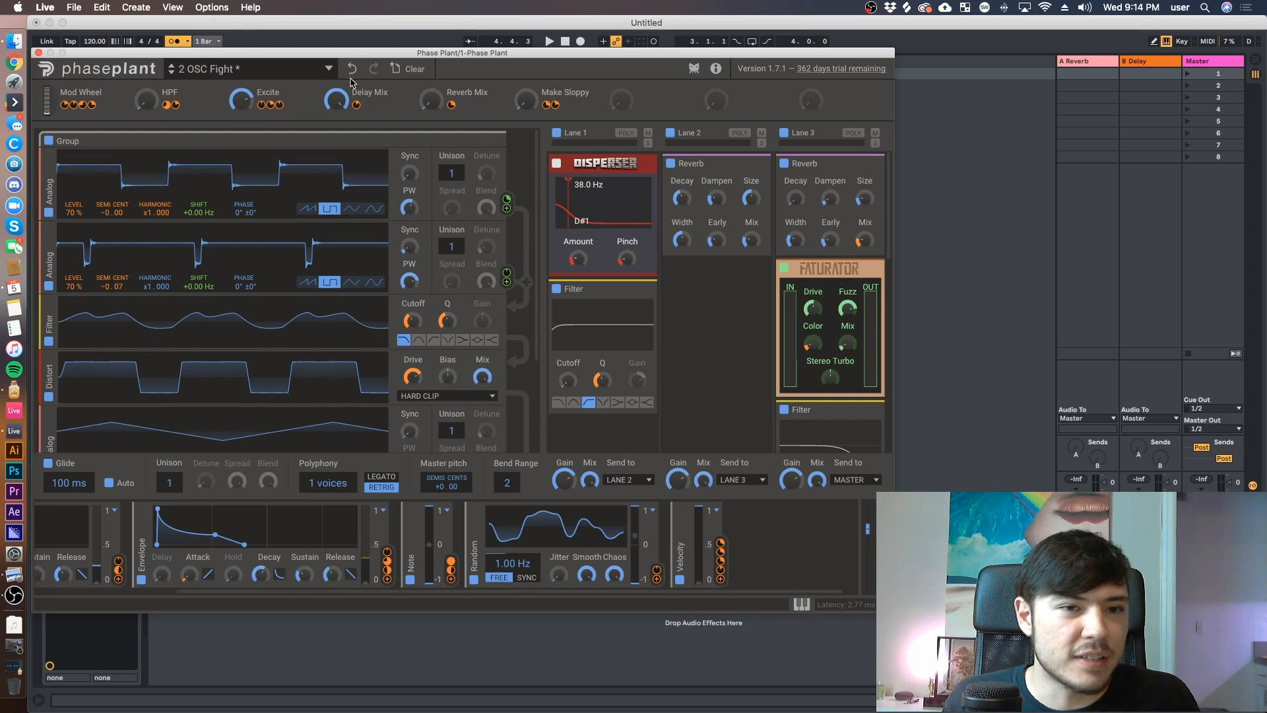
Clear the patch to an empty Init Patch and add an Analog oscillator as its first generator.
left_click(406, 66)
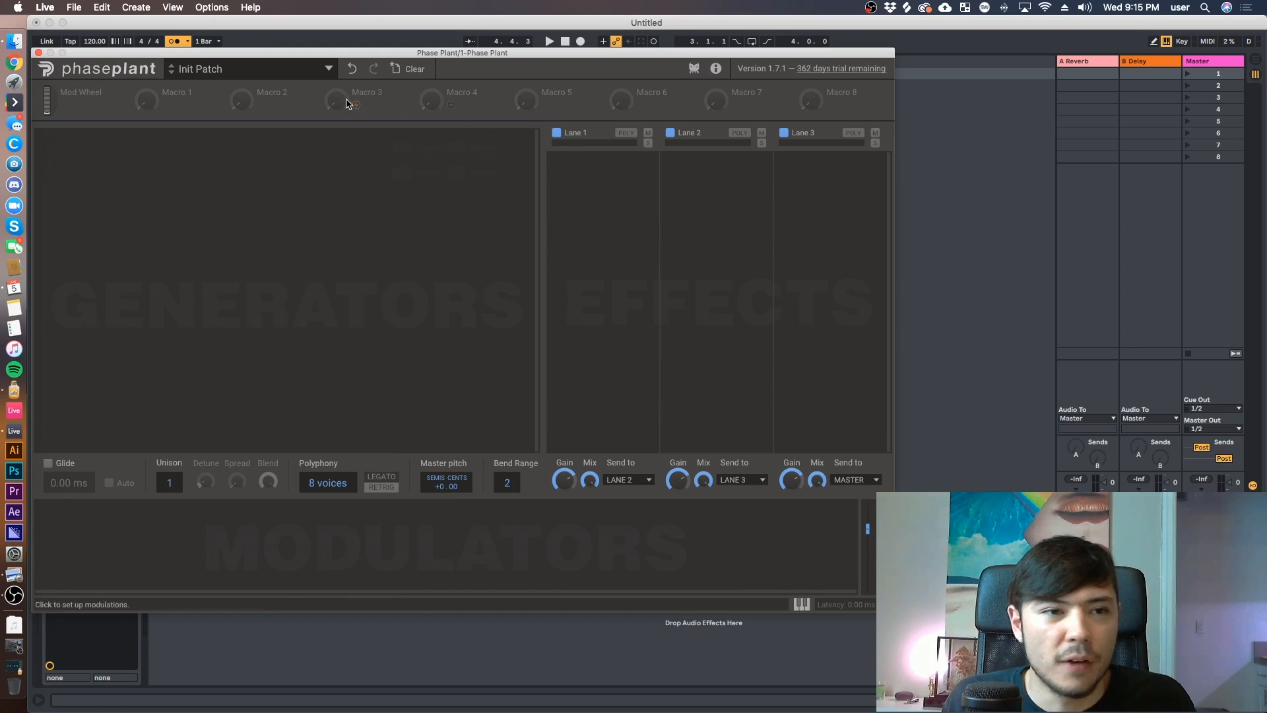
left_click(154, 172)
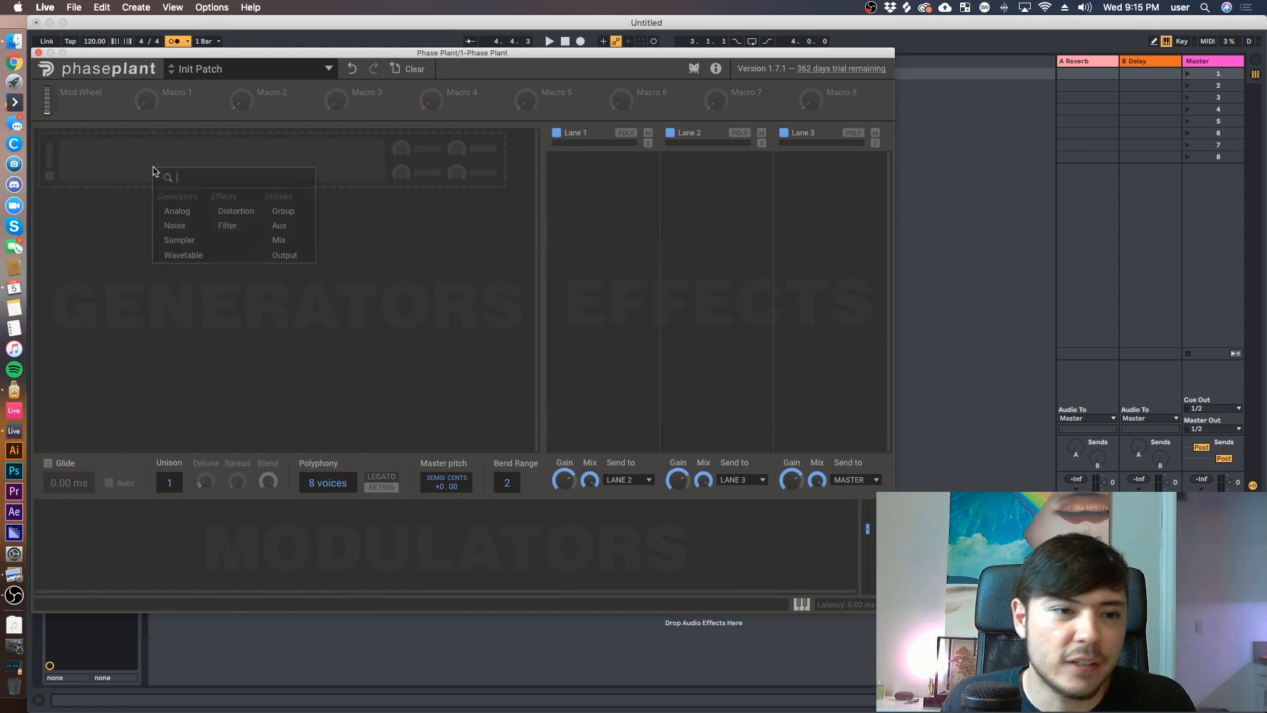
left_click(192, 212)
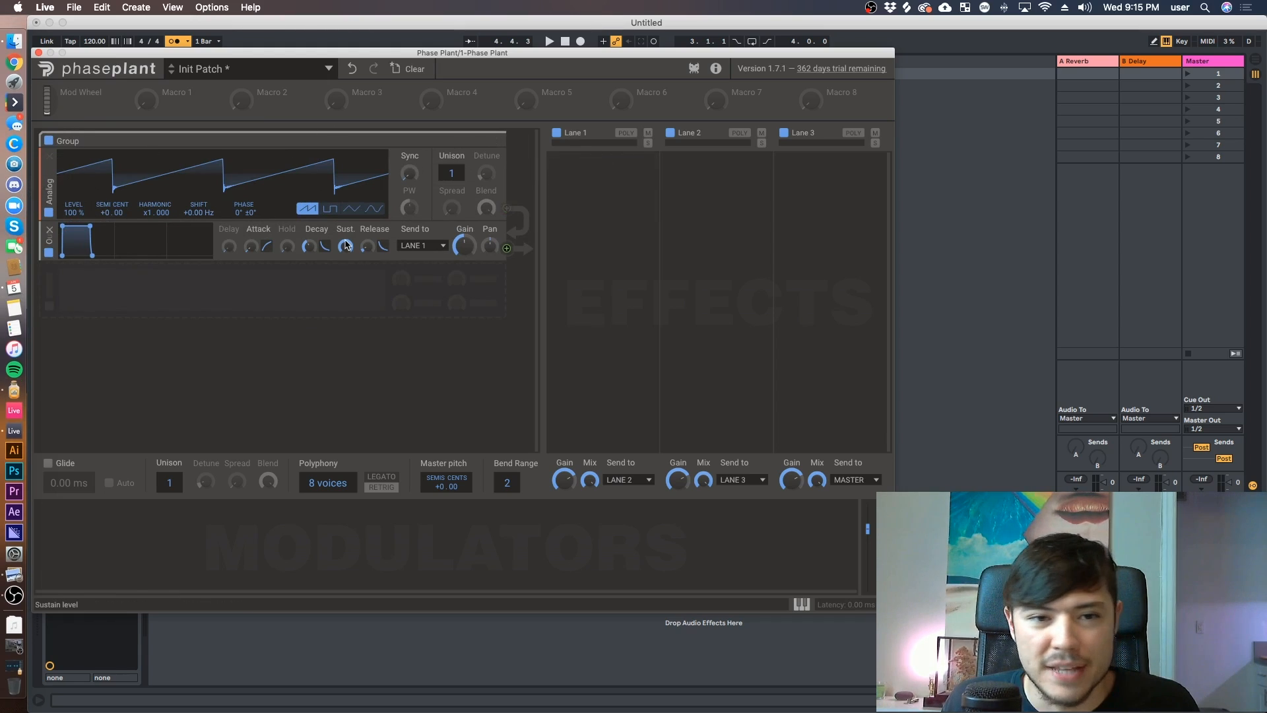
Try the square, triangle and sine waveforms on the Analog oscillator, then return it to the saw wave.
left_click(330, 210)
left_click(353, 212)
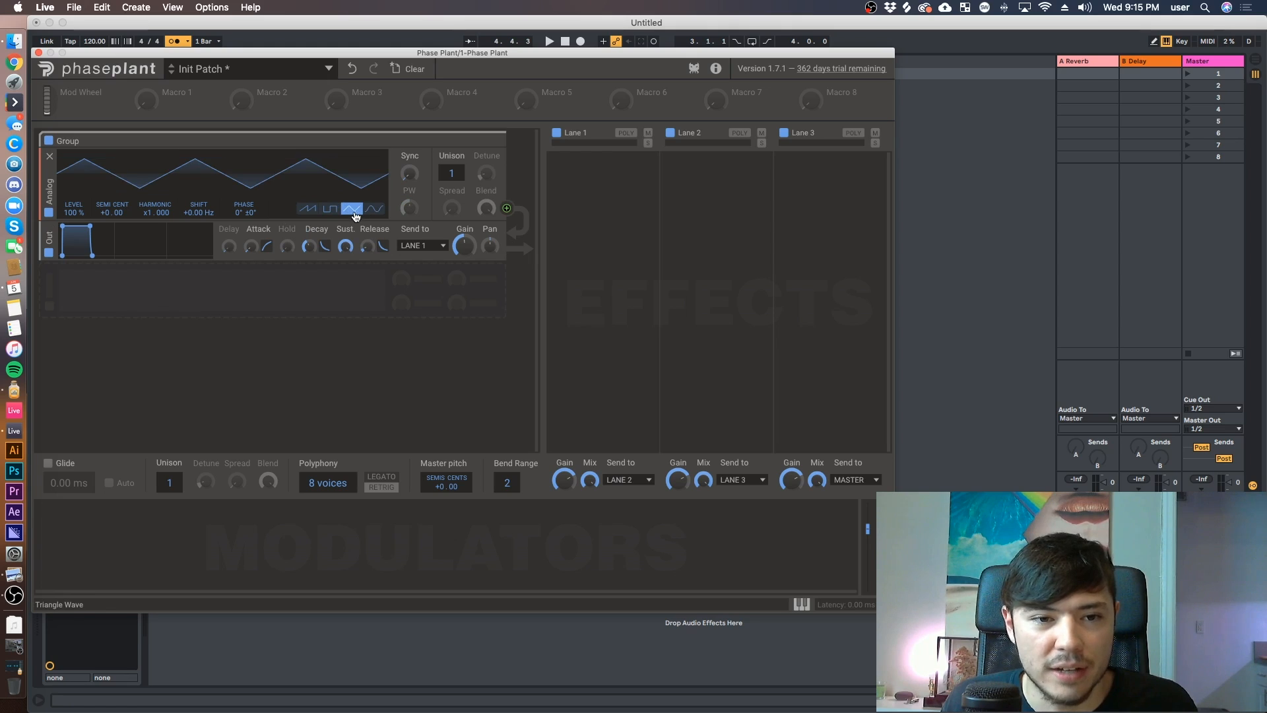
left_click(372, 210)
left_click(307, 209)
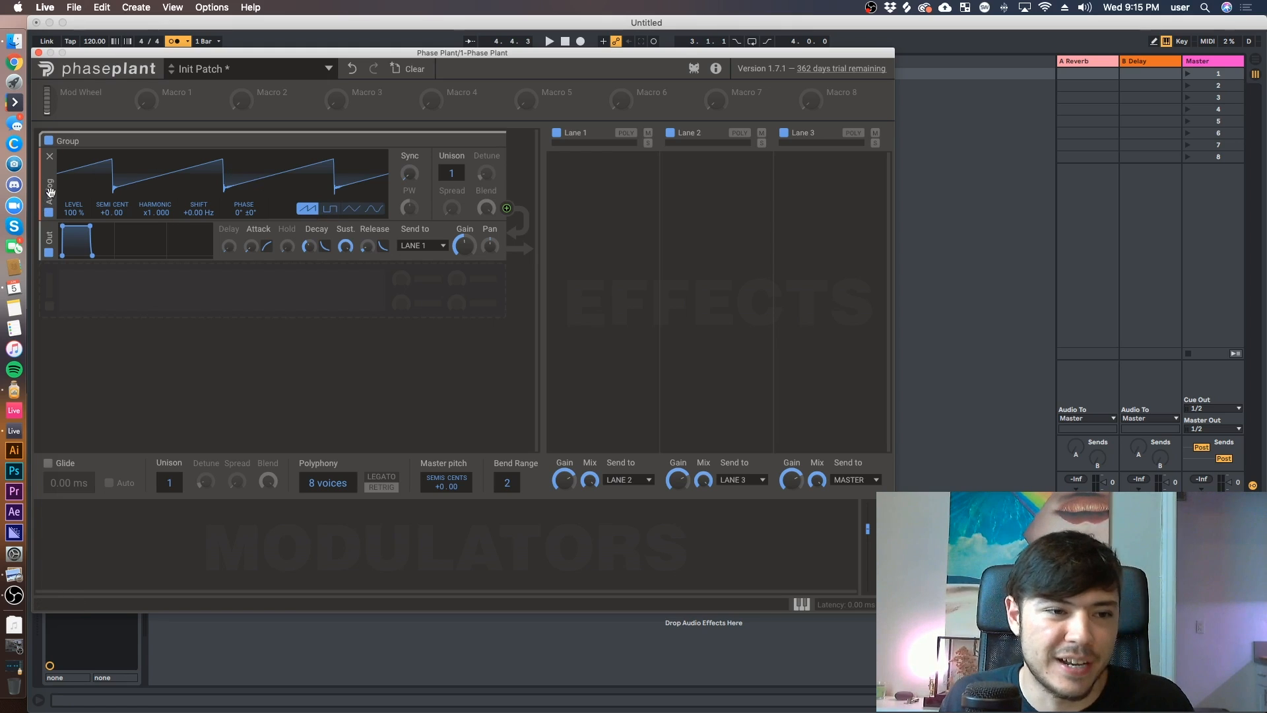
Raise the system's audio volume for auditioning the oscillator.
key("XF86AudioRaiseVolume")
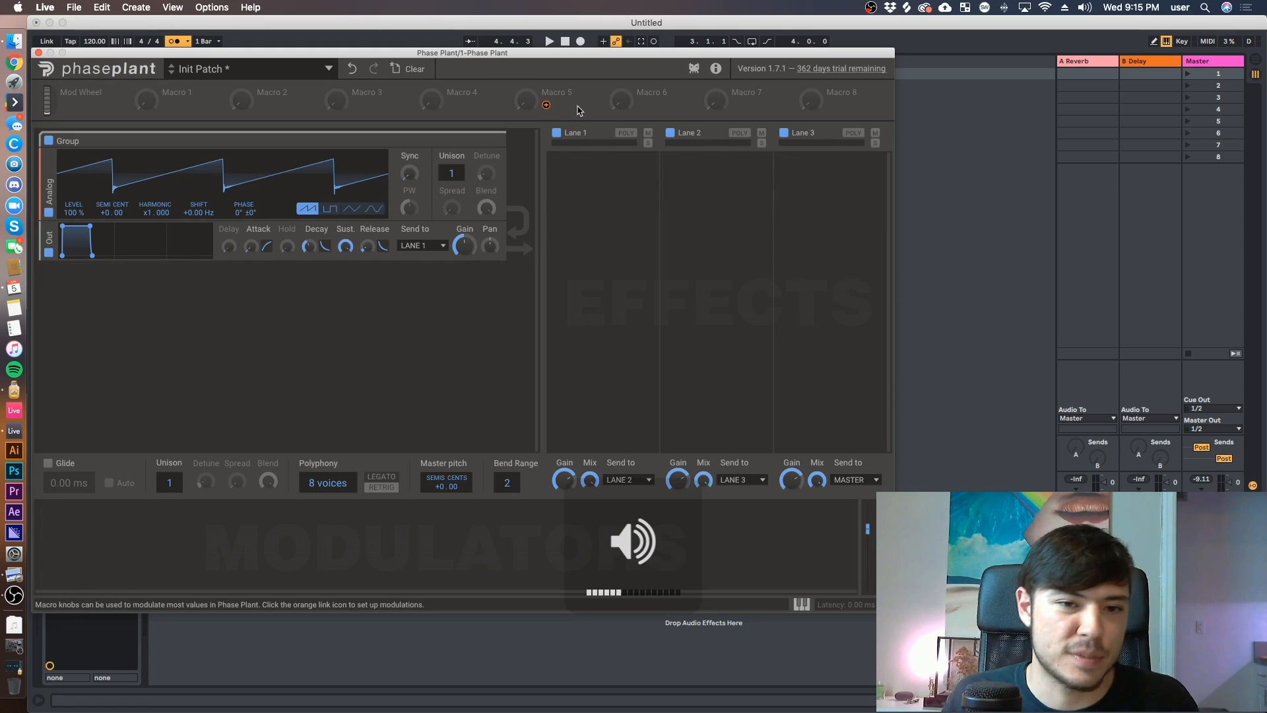
Audition the Analog oscillator's square, triangle and sine waveforms, then restore the saw.
left_click(329, 209)
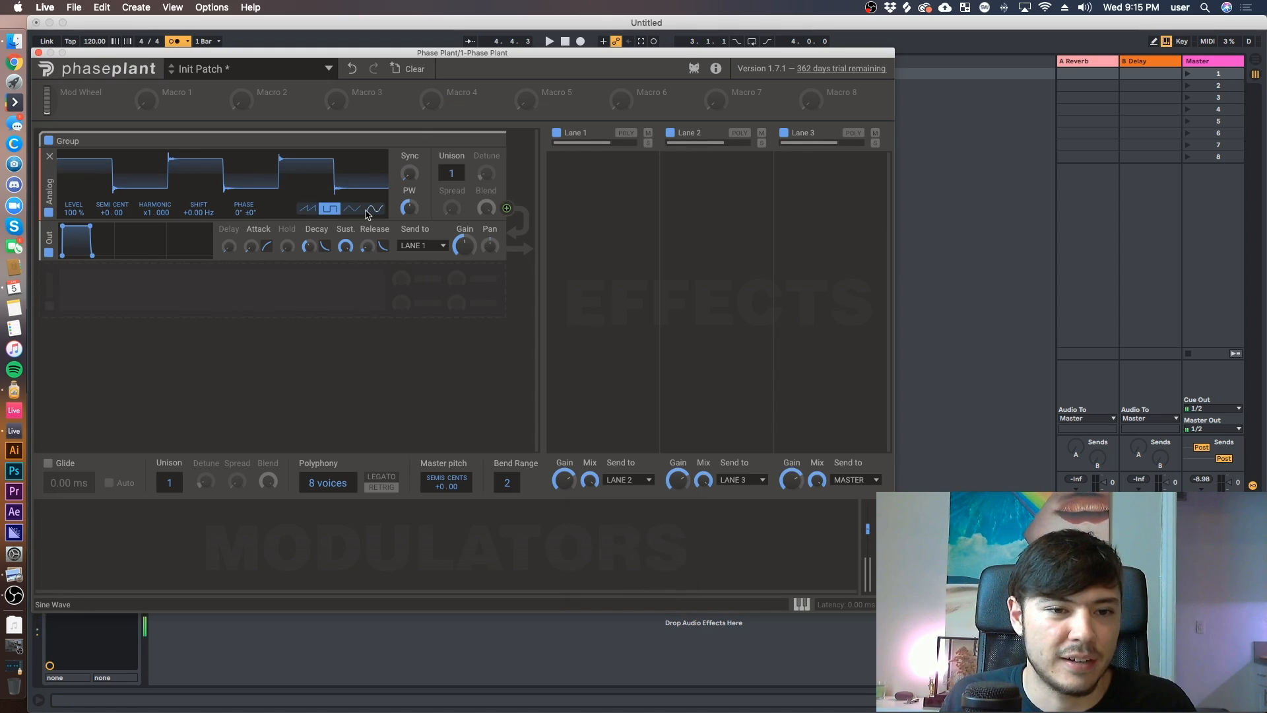
left_click(352, 208)
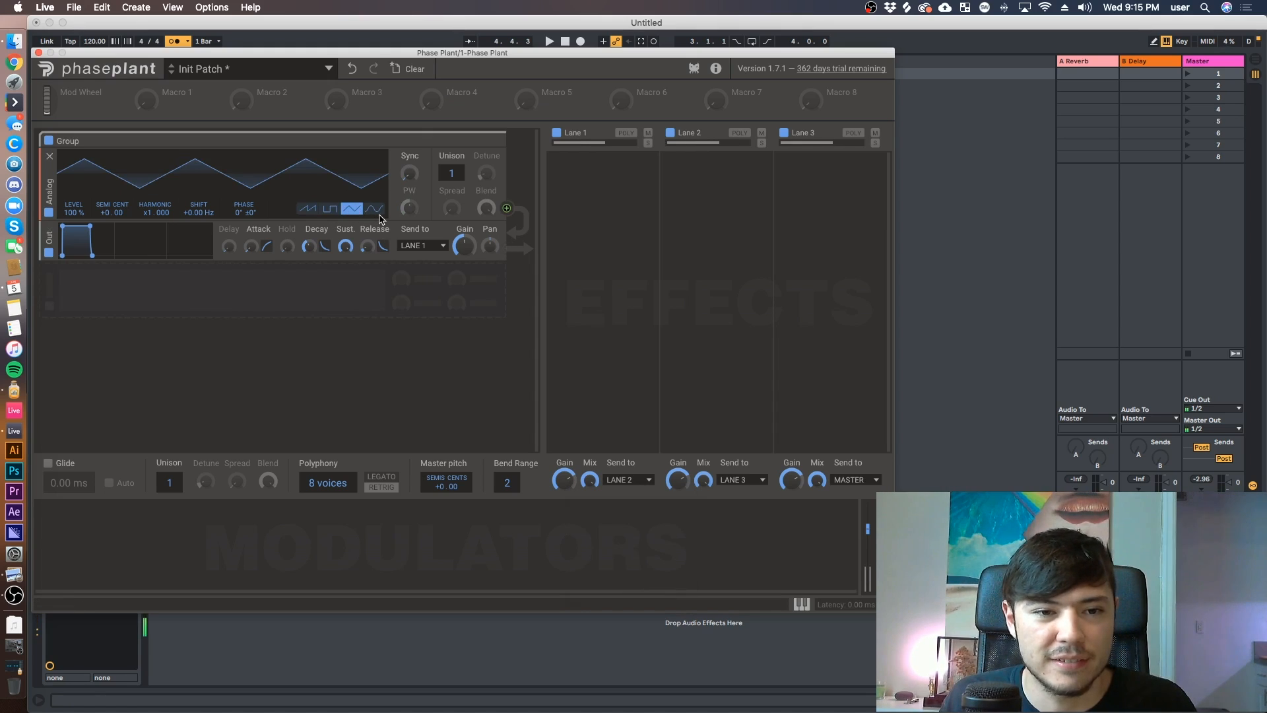
left_click(374, 208)
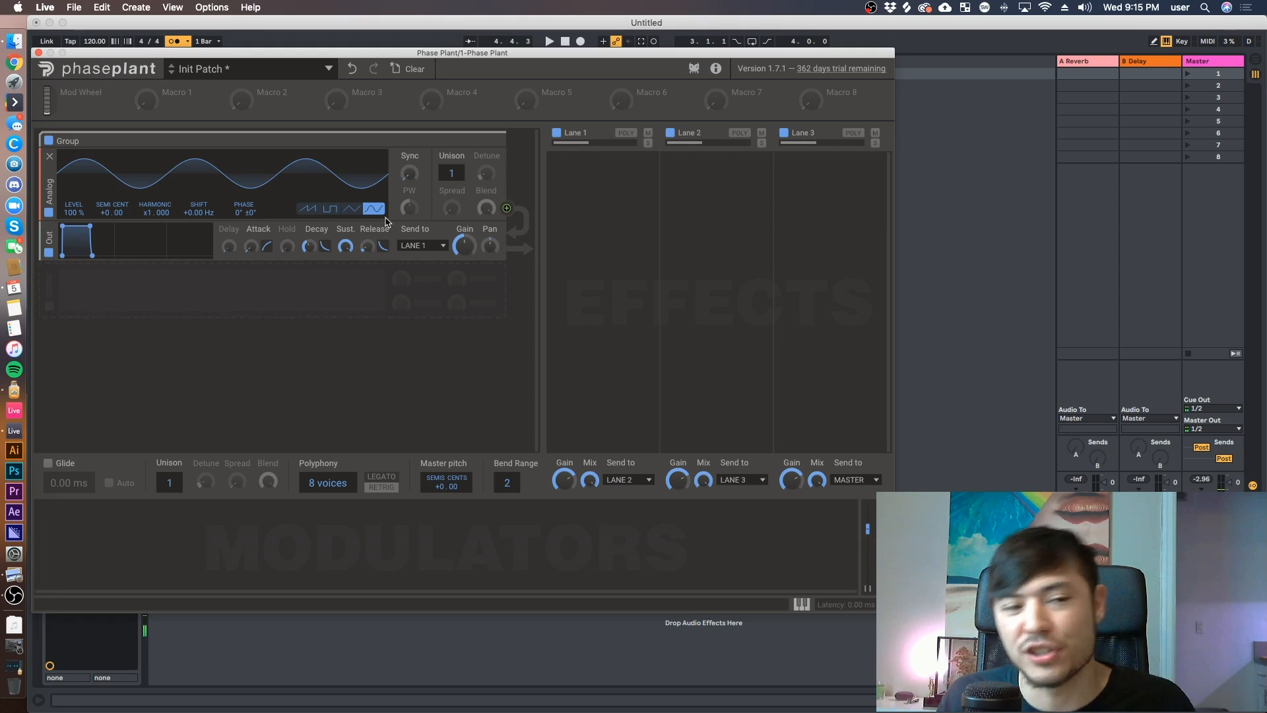
left_click(307, 209)
Set the Analog oscillator to 5 unison voices and raise their detune and stereo spread.
left_click_drag(452, 173, 487, 158)
mouse_move(451, 209)
left_mouse_down()
mouse_move(451, 192)
mouse_move(453, 208)
left_mouse_up()
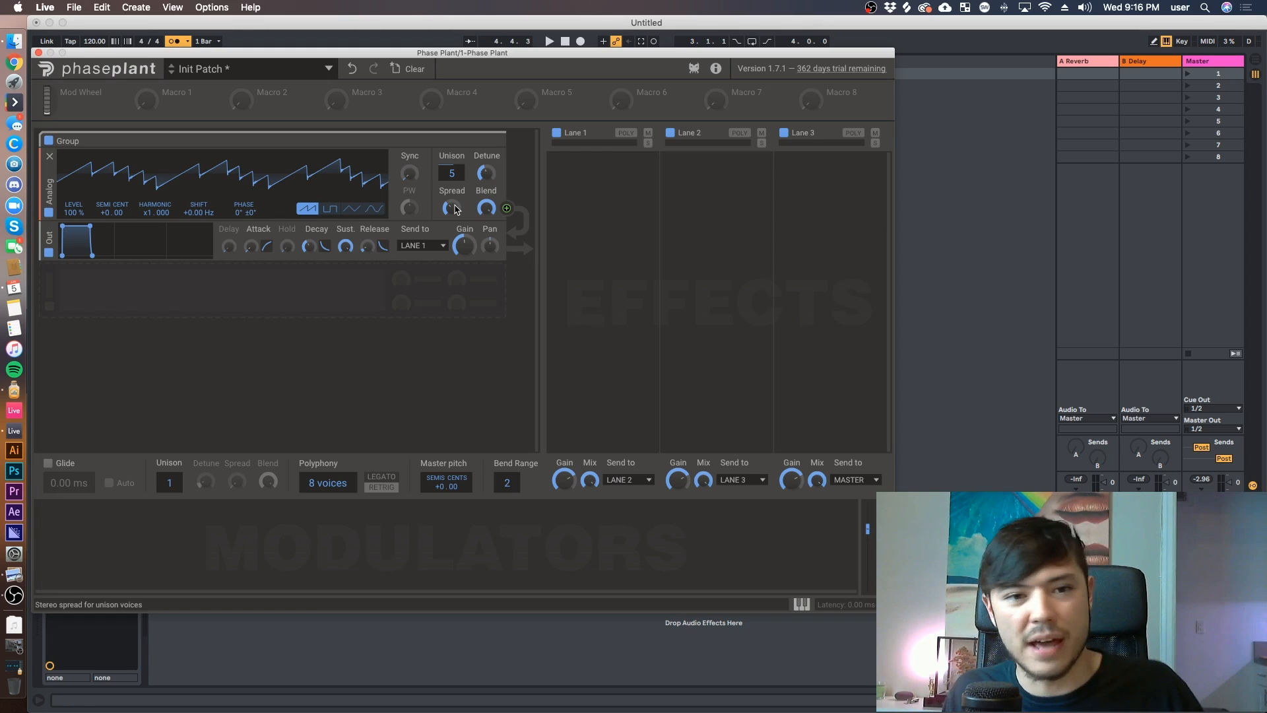
left_click_drag(453, 209, 452, 201)
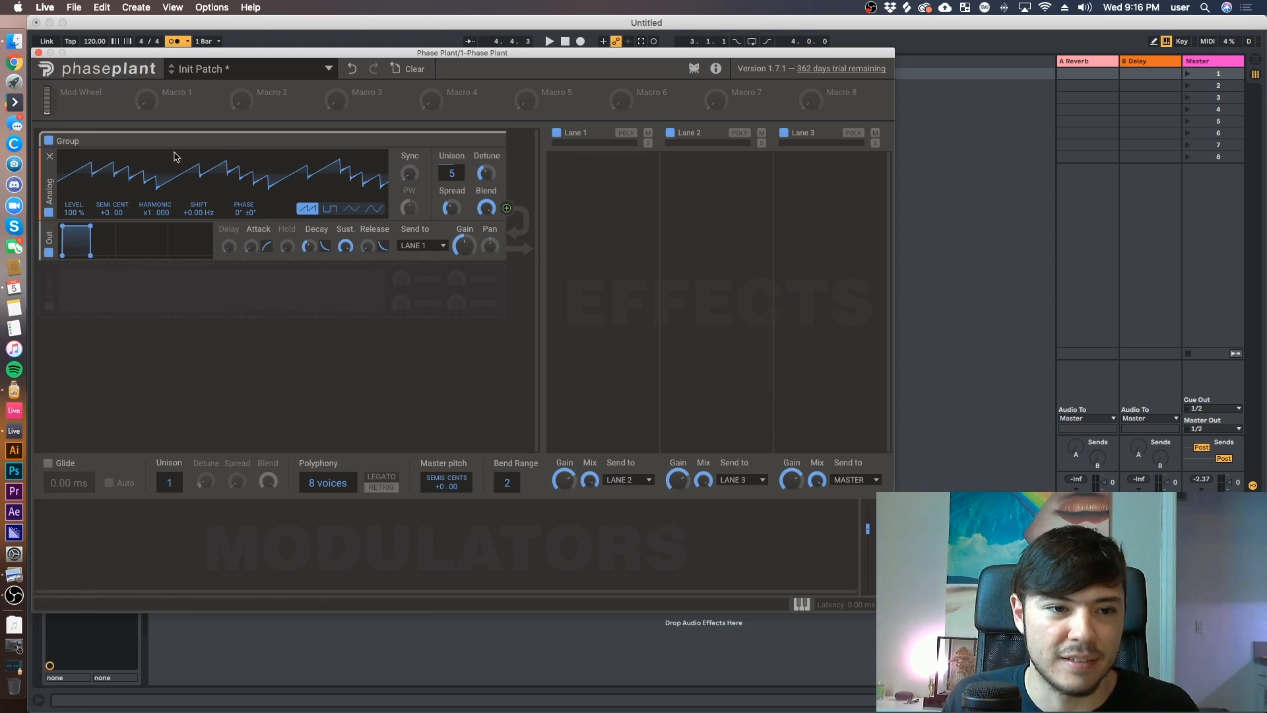
Shorten the decay of the Output module's volume envelope slightly.
mouse_move(87, 227)
left_mouse_down()
mouse_move(85, 255)
mouse_move(88, 226)
mouse_move(92, 255)
mouse_move(135, 255)
mouse_move(90, 252)
left_mouse_up()
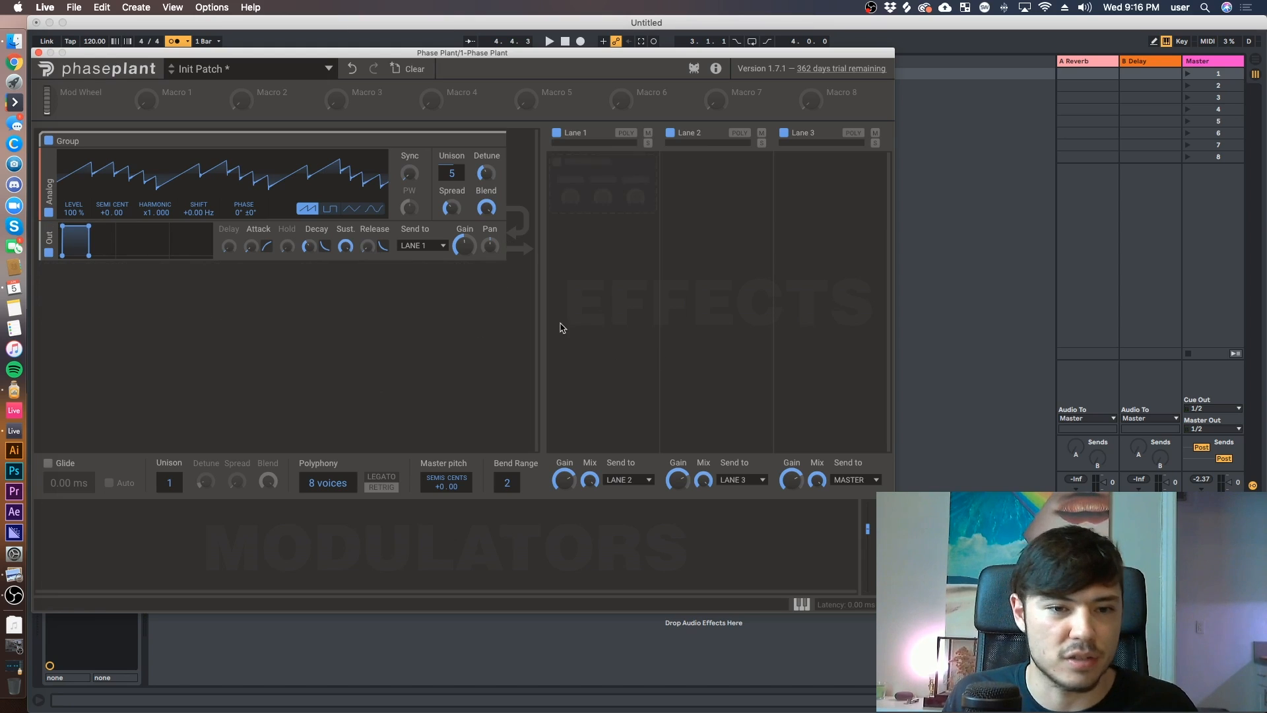
left_click_drag(309, 246, 308, 242)
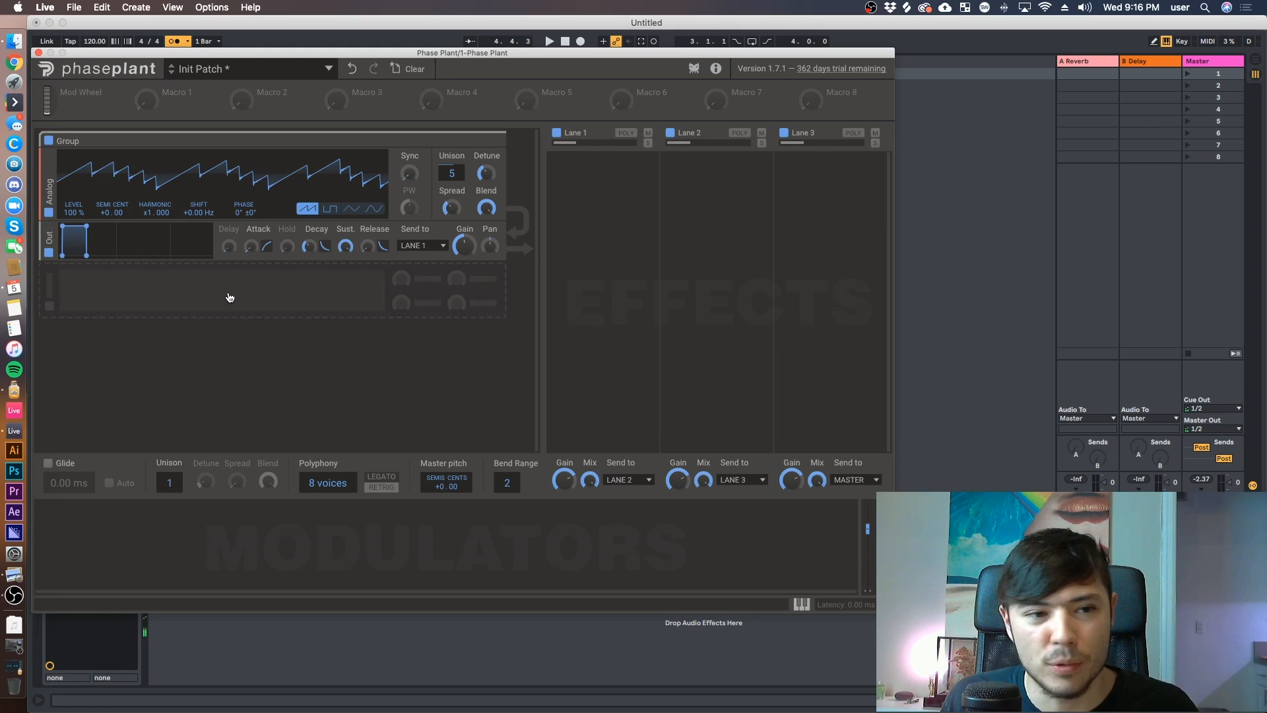
Add a Wavetable generator, set its frame to 107 and move it above the Output module inside the group.
left_click(168, 298)
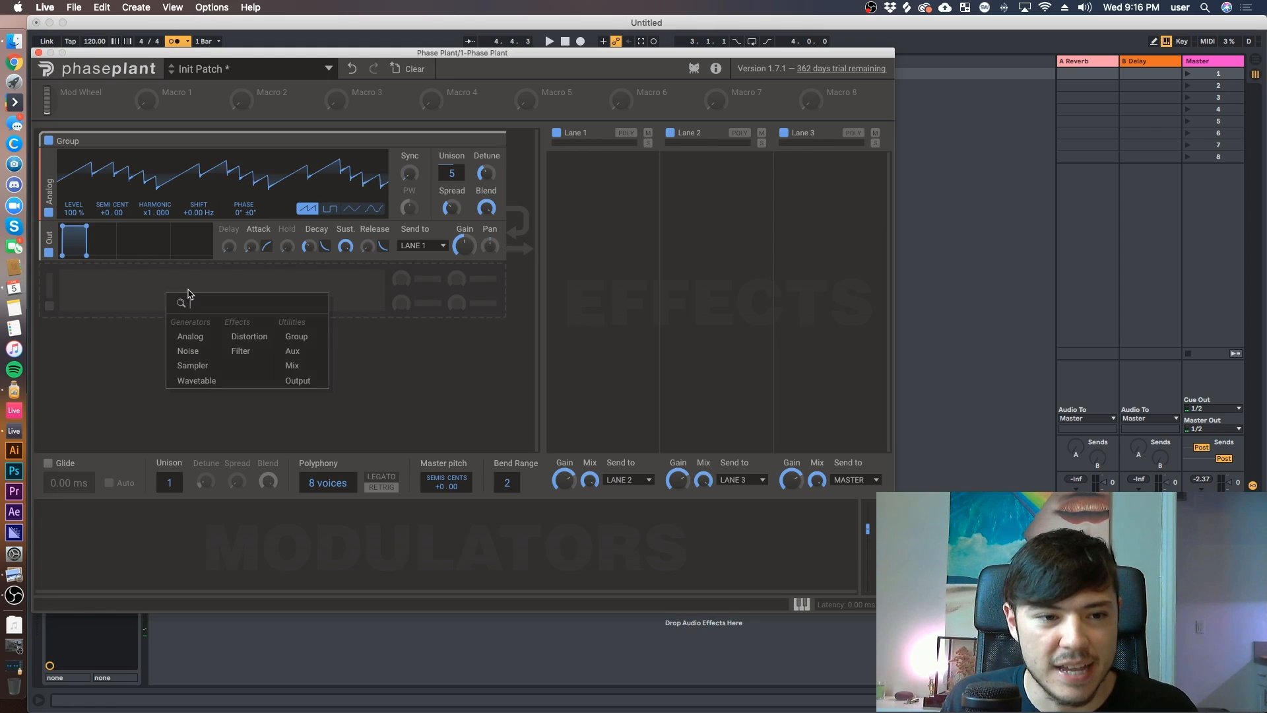
left_click(210, 383)
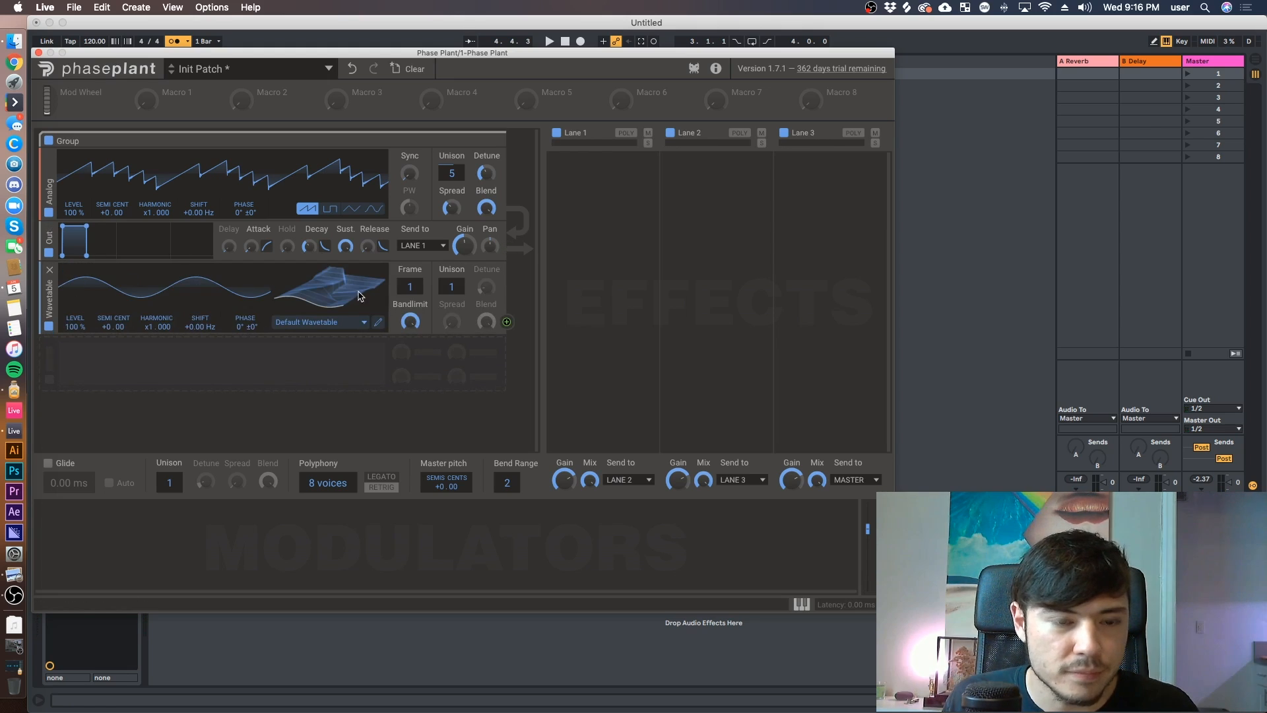
mouse_move(324, 302)
left_mouse_down()
mouse_move(324, 258)
mouse_move(324, 277)
left_mouse_up()
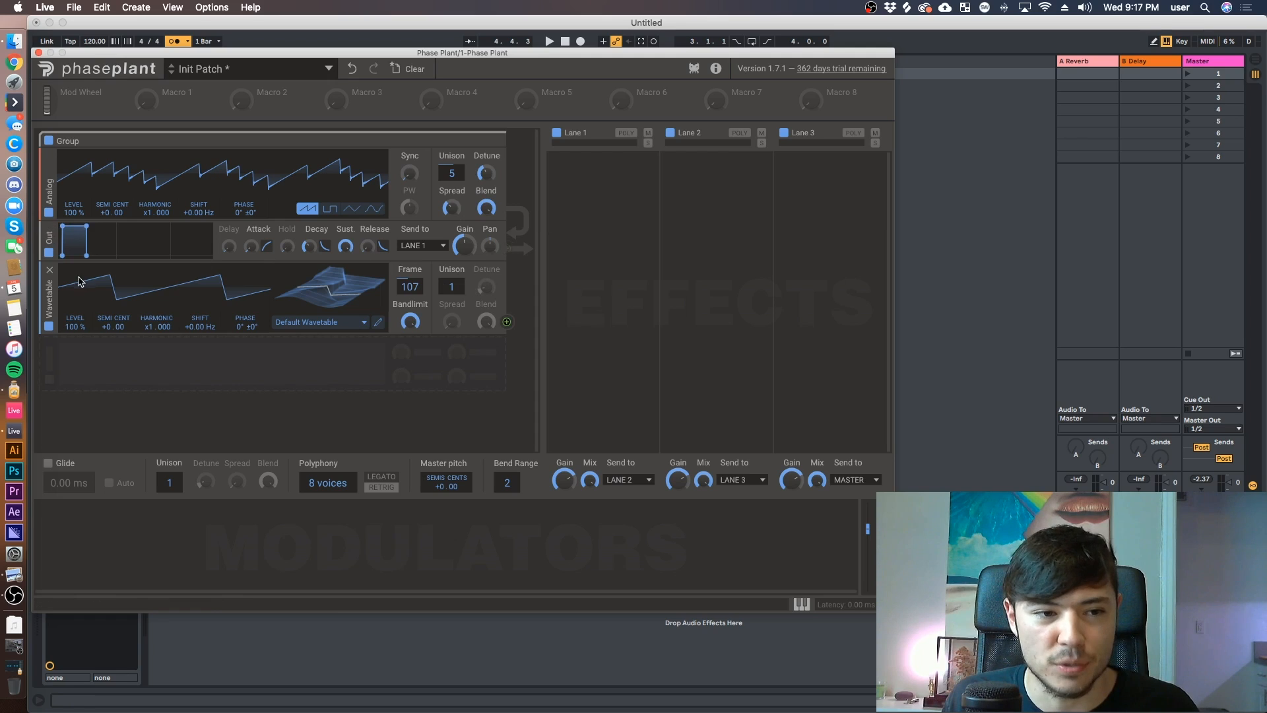
left_click_drag(50, 294, 50, 254)
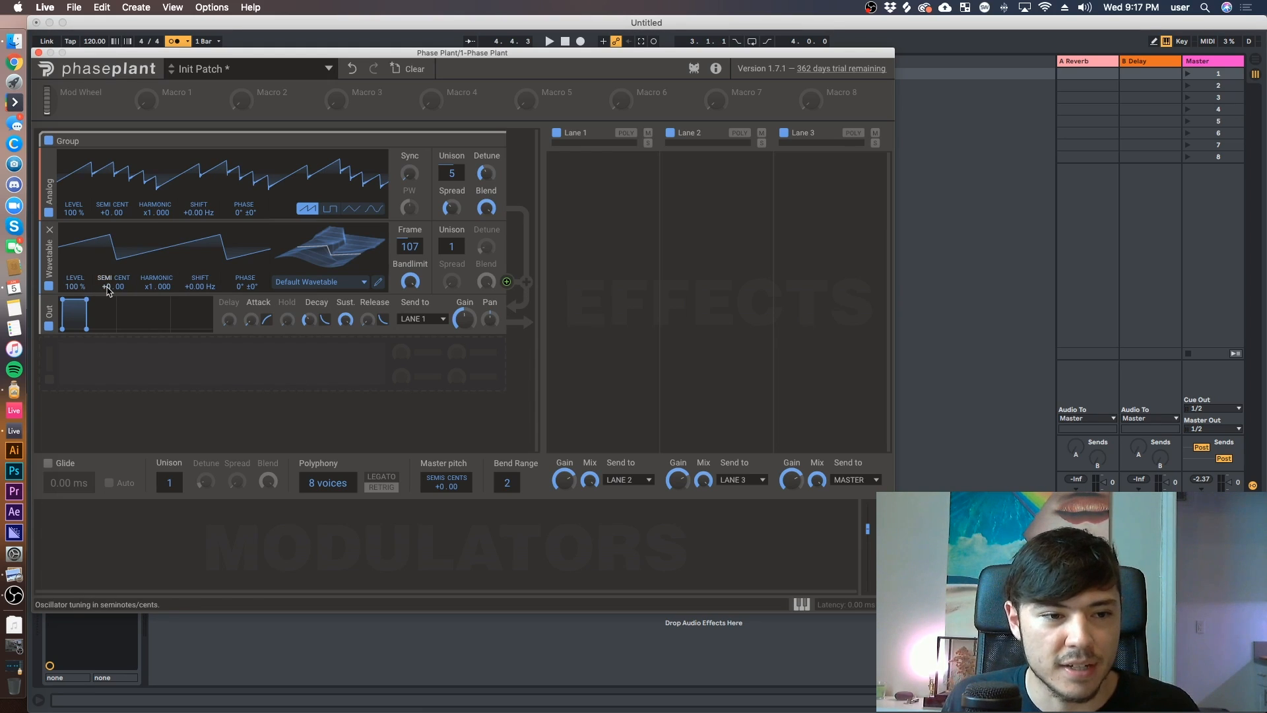
Tune the Wavetable oscillator up 7 semitones, set its frame to 119 and fine-tune the output gain.
mouse_move(108, 286)
left_mouse_down()
mouse_move(107, 260)
mouse_move(109, 290)
left_mouse_up()
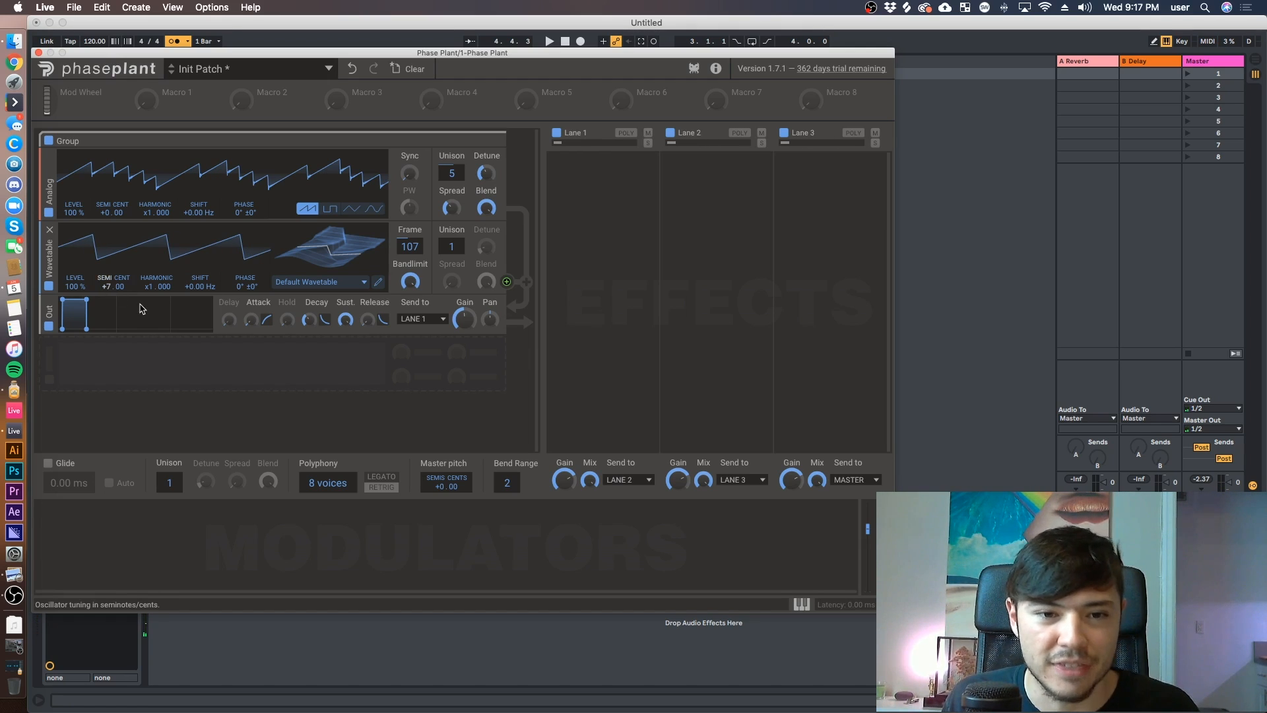
left_click_drag(330, 251, 386, 239)
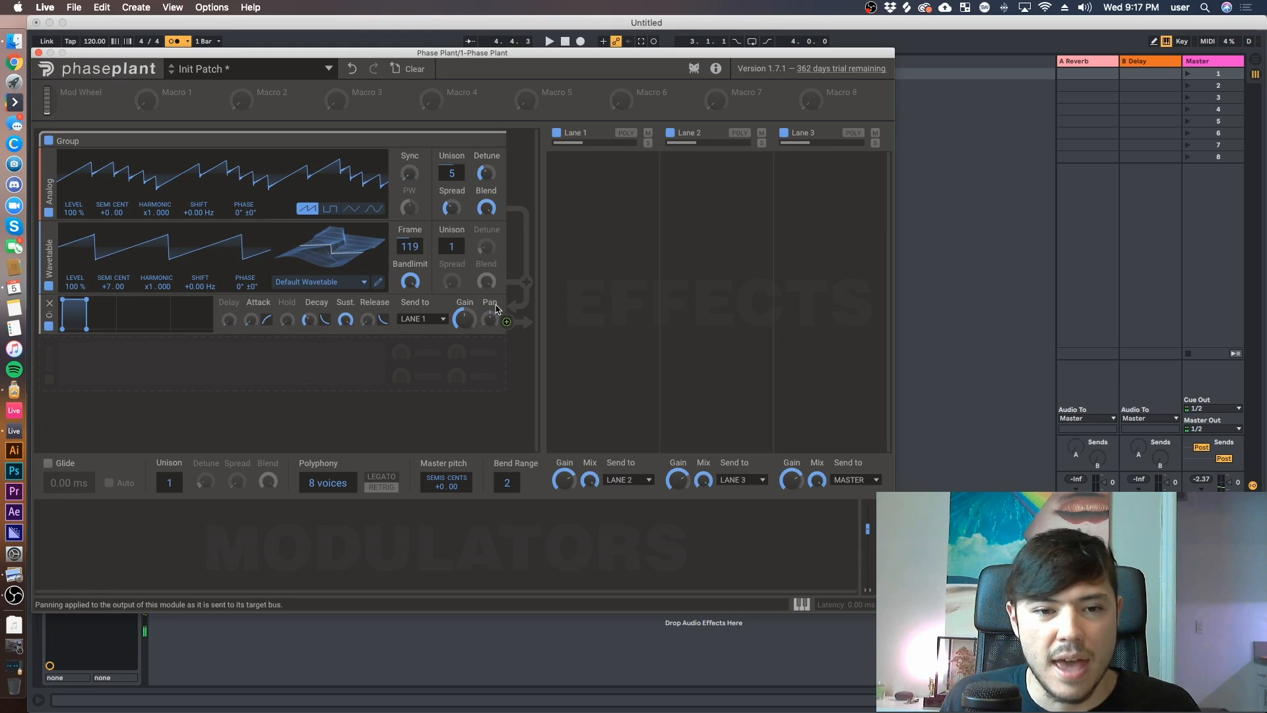
left_click_drag(466, 319, 467, 325)
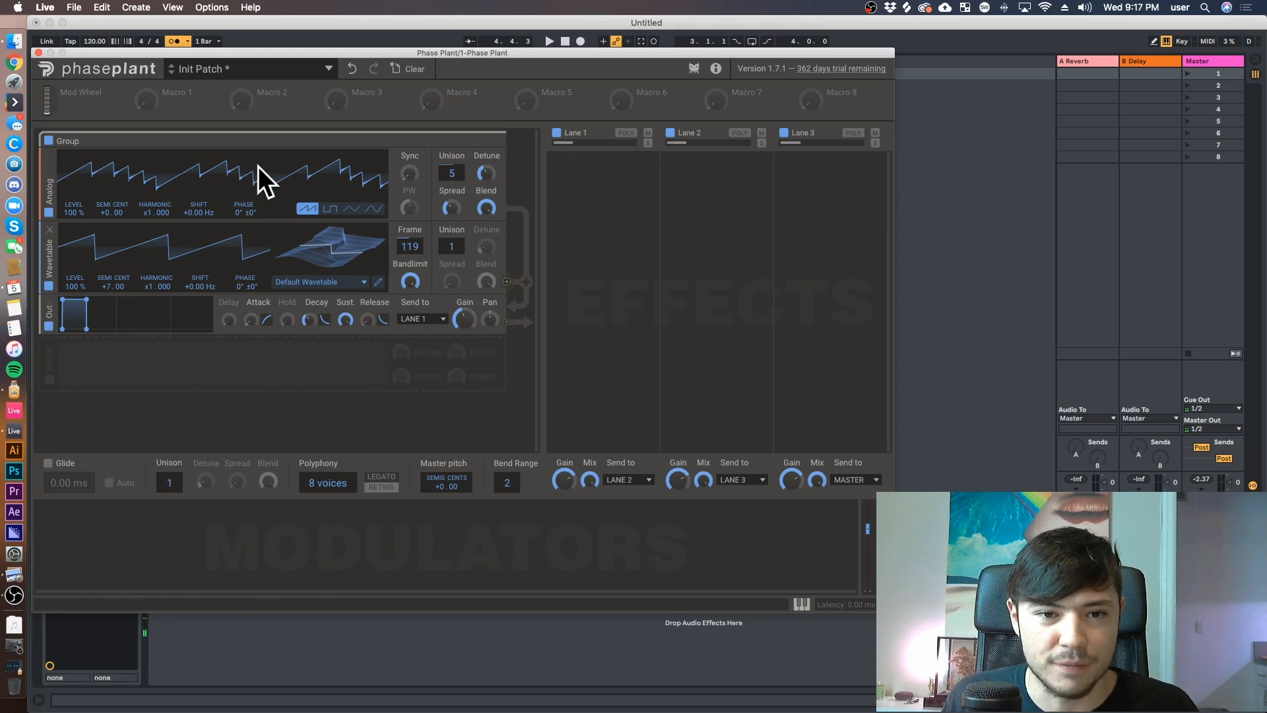
Set the polyphony to 10 voices and try 5 detuned unison voices on the Wavetable oscillator, then return its unison to 1.
left_click_drag(452, 246, 487, 242)
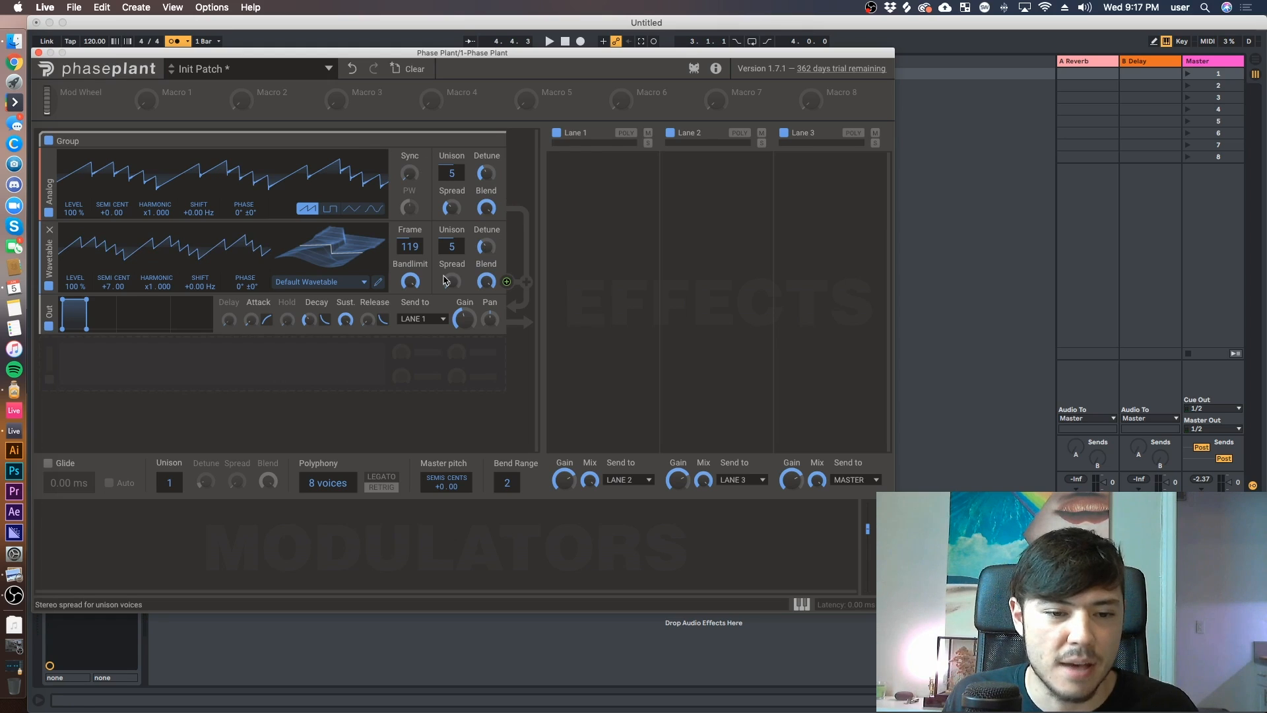
left_click_drag(327, 483, 327, 477)
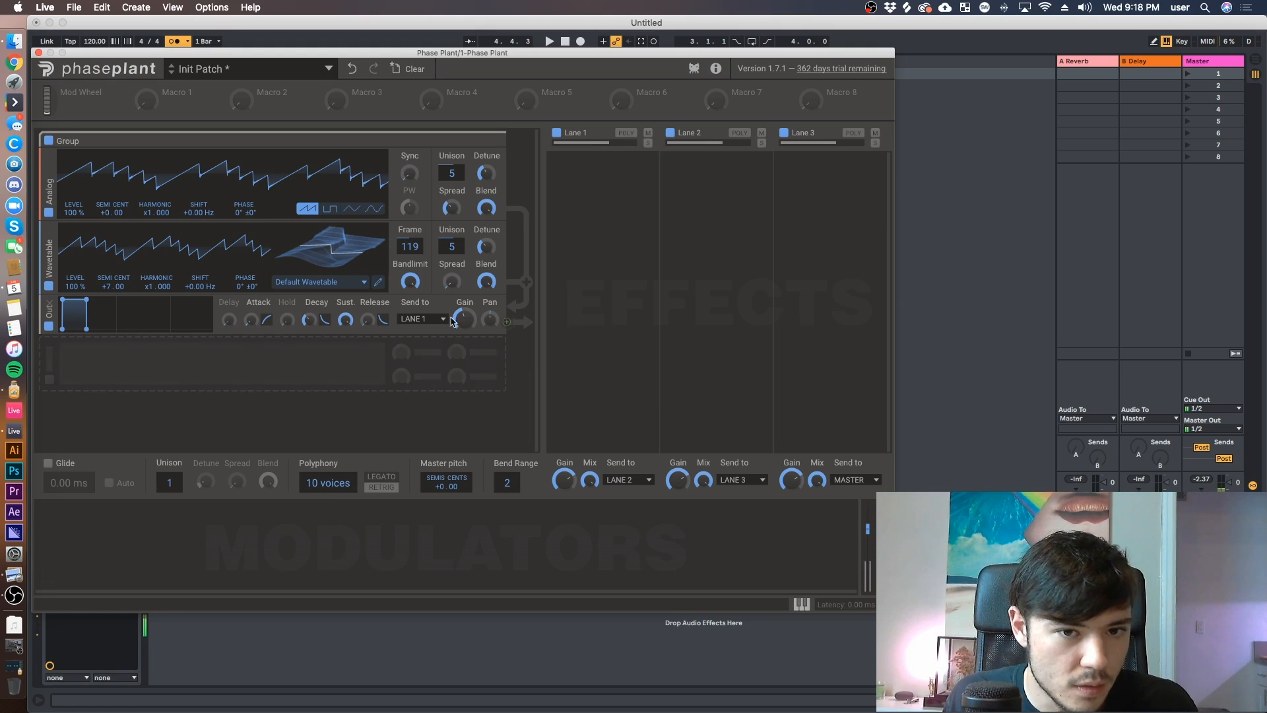
key("z")
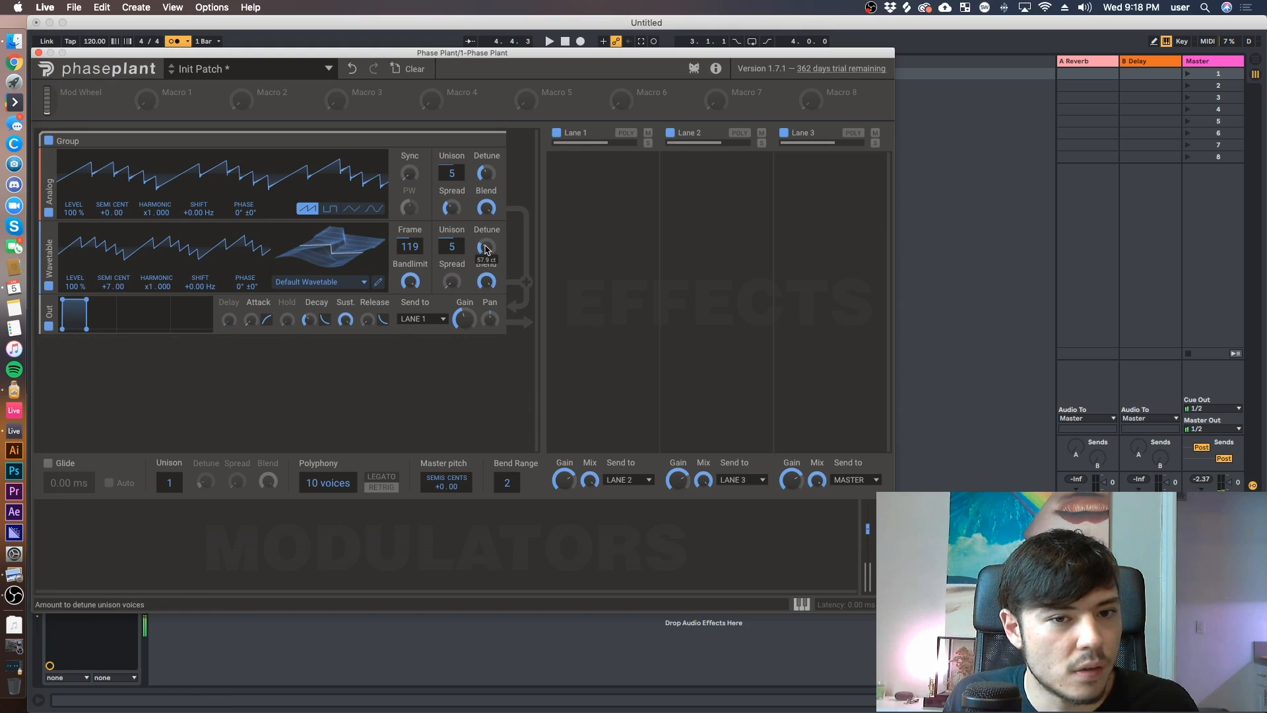
left_click_drag(464, 252, 464, 277)
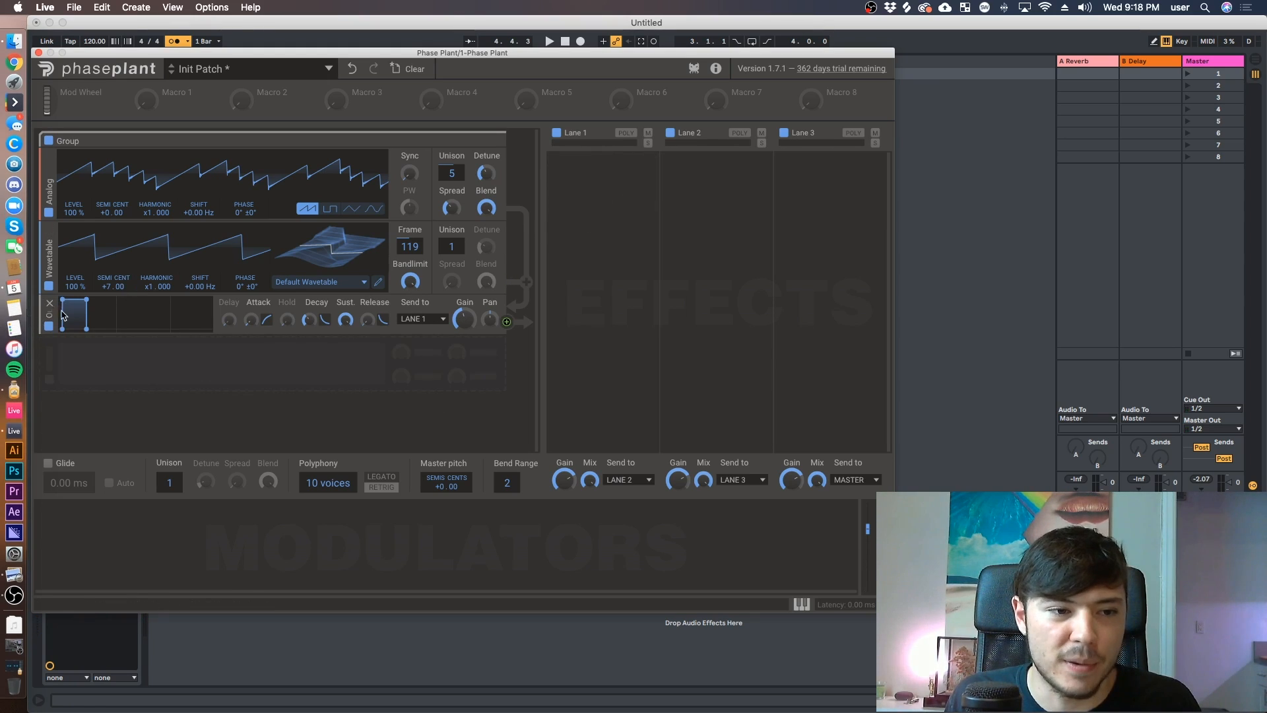
Add a Filter as the first effect in Lane 1.
left_click(596, 184)
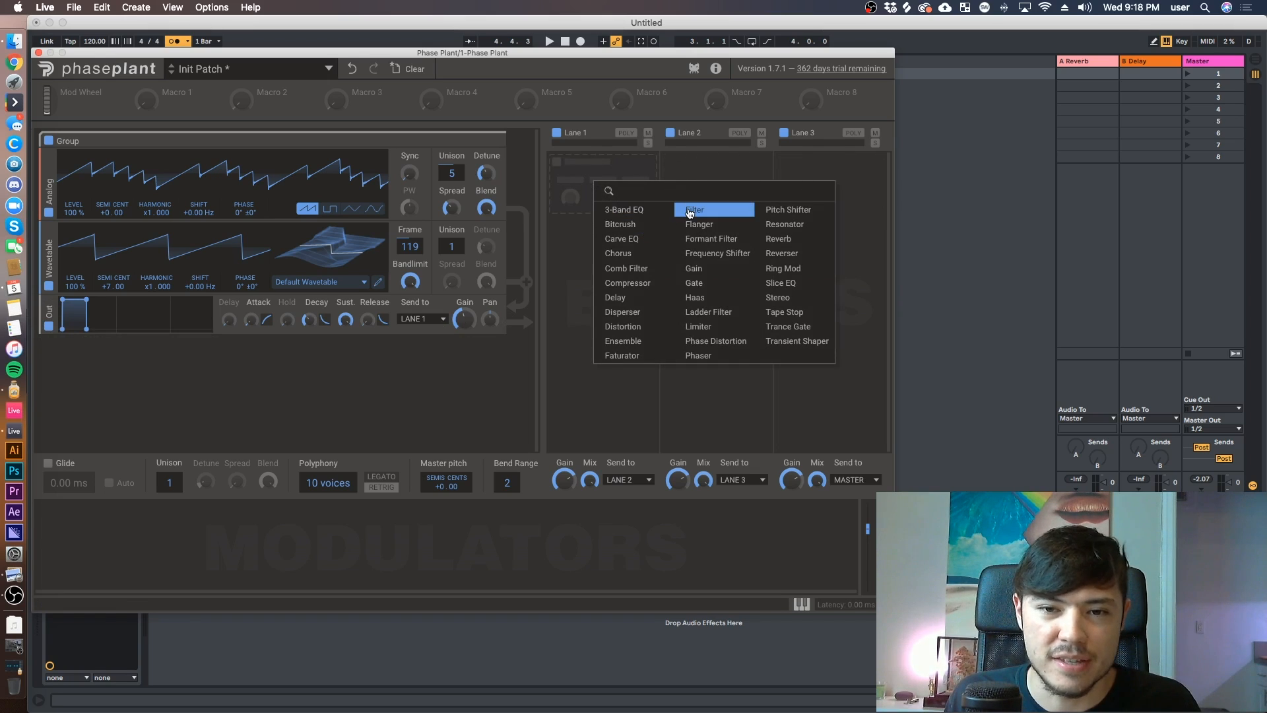
left_click(690, 211)
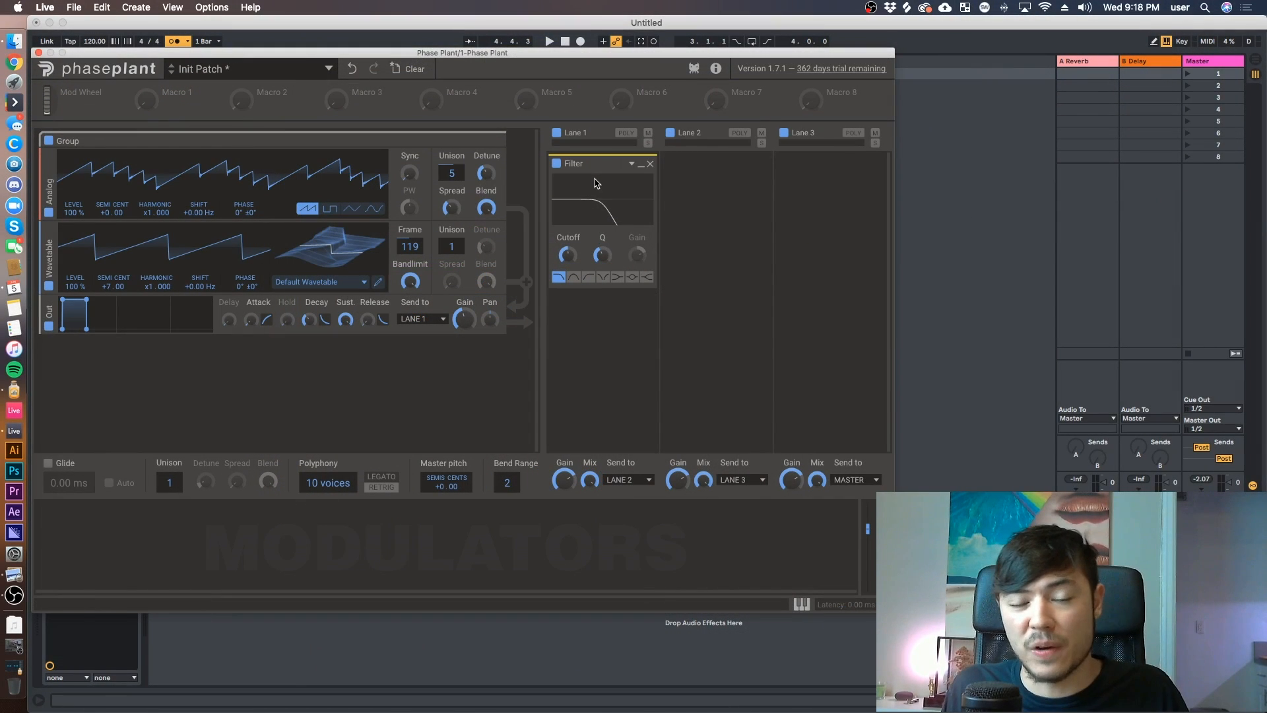
left_click(609, 325)
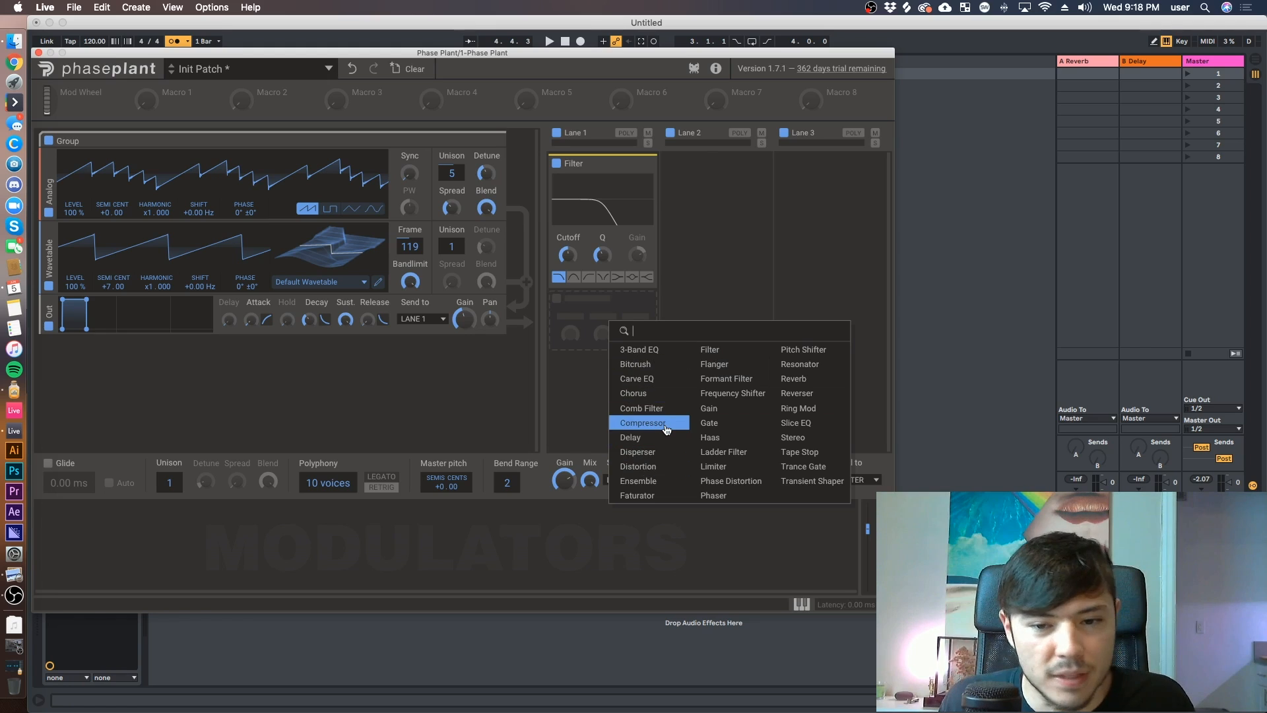
left_click(564, 373)
mouse_move(596, 163)
left_mouse_down()
mouse_move(600, 236)
mouse_move(595, 134)
mouse_move(596, 163)
left_mouse_up()
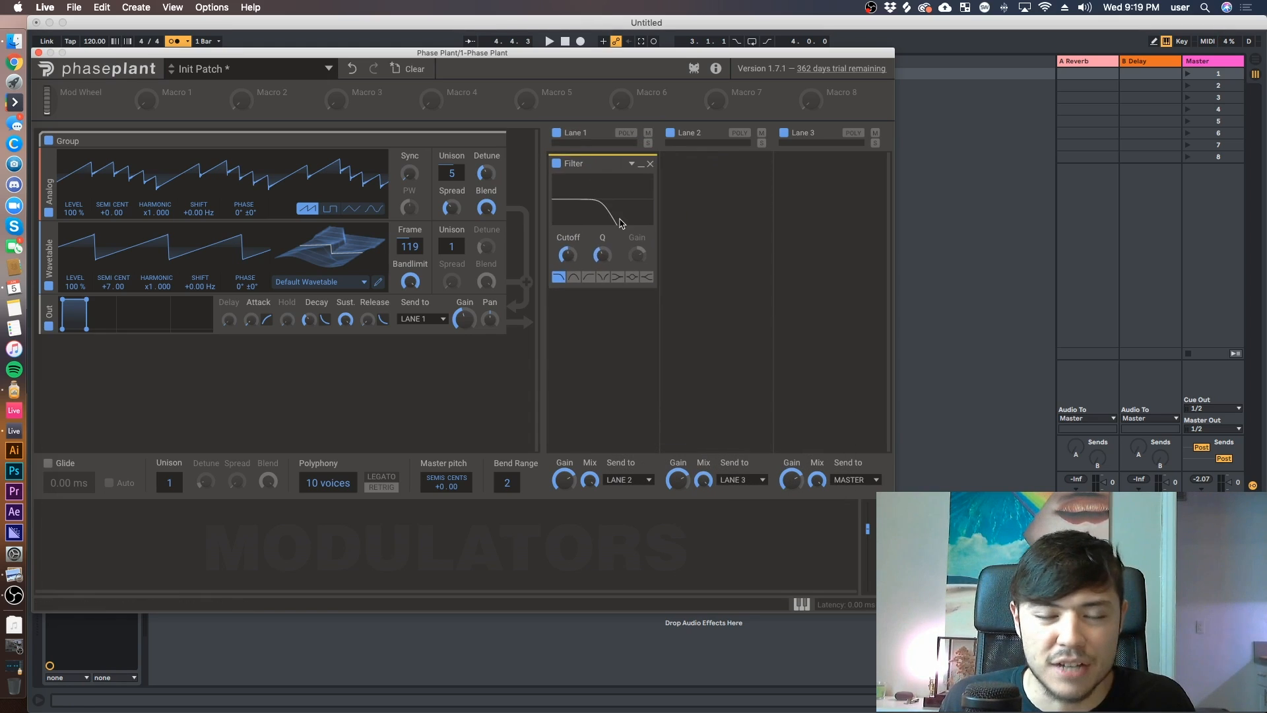
Sweep the Lane 1 Filter's cutoff down to about 315 Hz and back up to hear its effect.
mouse_move(568, 258)
left_mouse_down()
mouse_move(567, 231)
mouse_move(567, 277)
mouse_move(568, 231)
mouse_move(573, 263)
mouse_move(602, 251)
mouse_move(567, 268)
left_mouse_up()
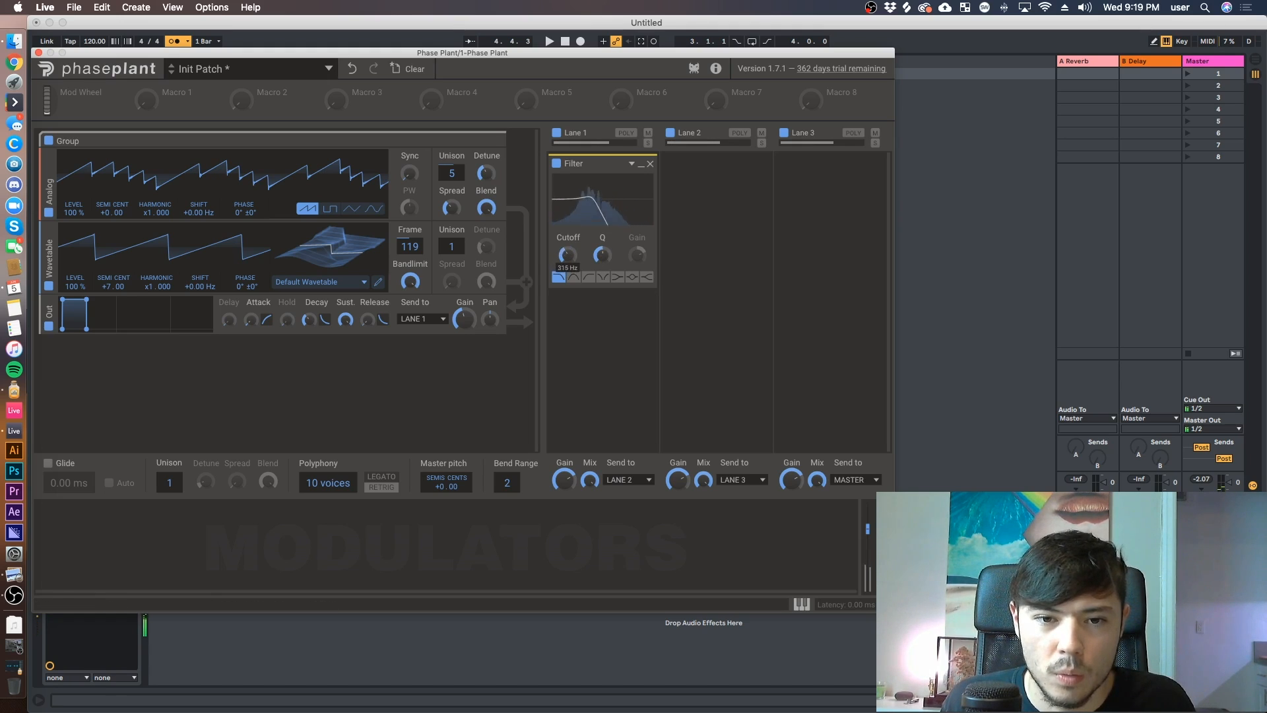
left_click_drag(568, 256, 568, 256)
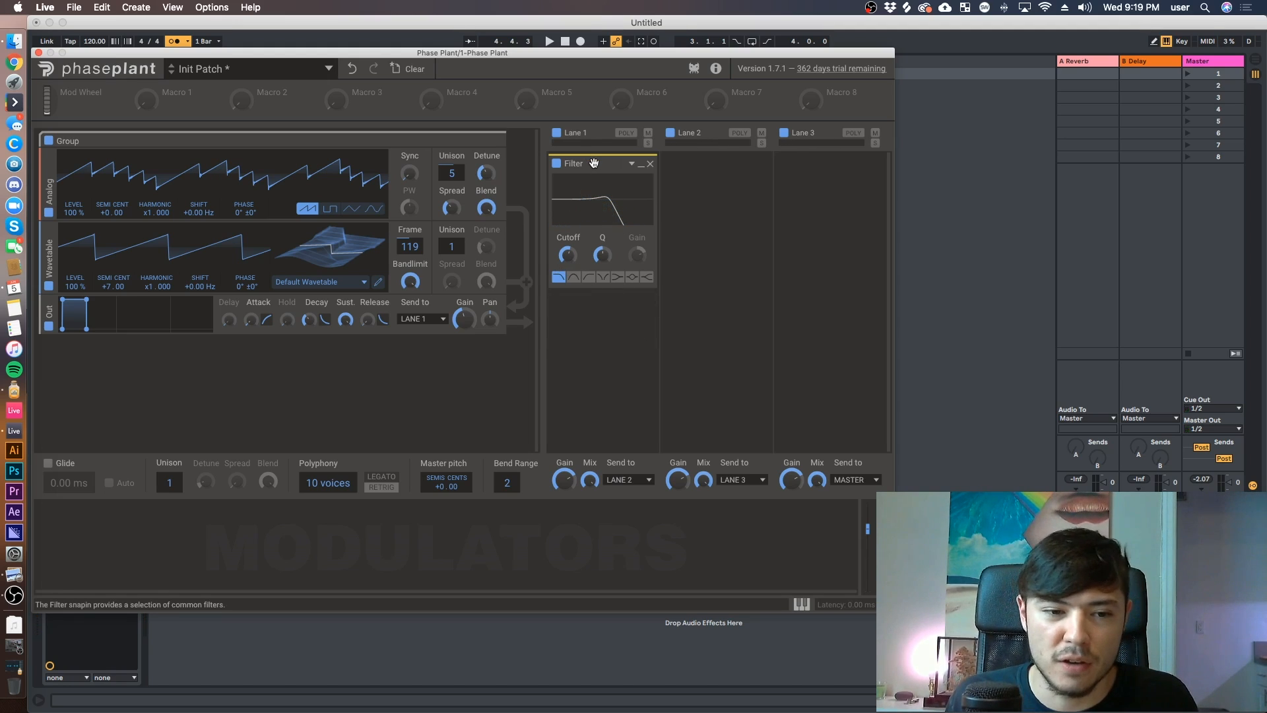
left_click_drag(568, 255, 567, 251)
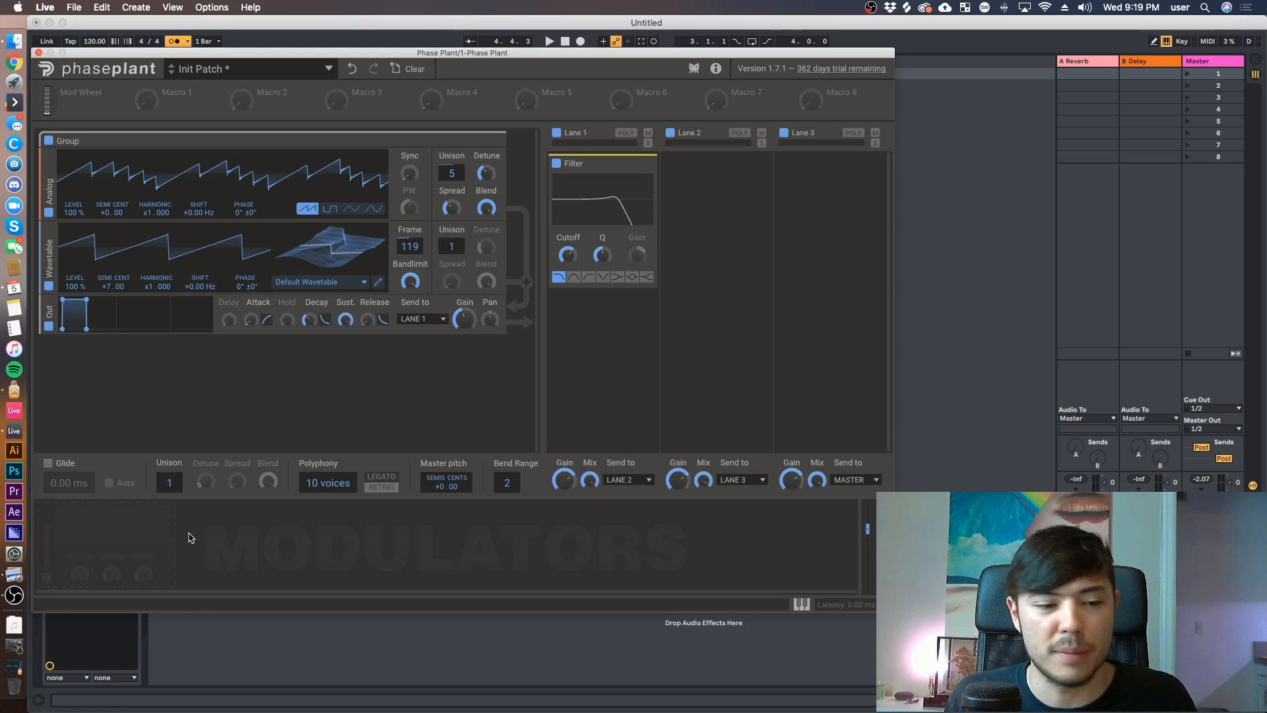
Add an Envelope modulator and shape it with no attack, a short decay, low sustain and a short release.
left_click(136, 549)
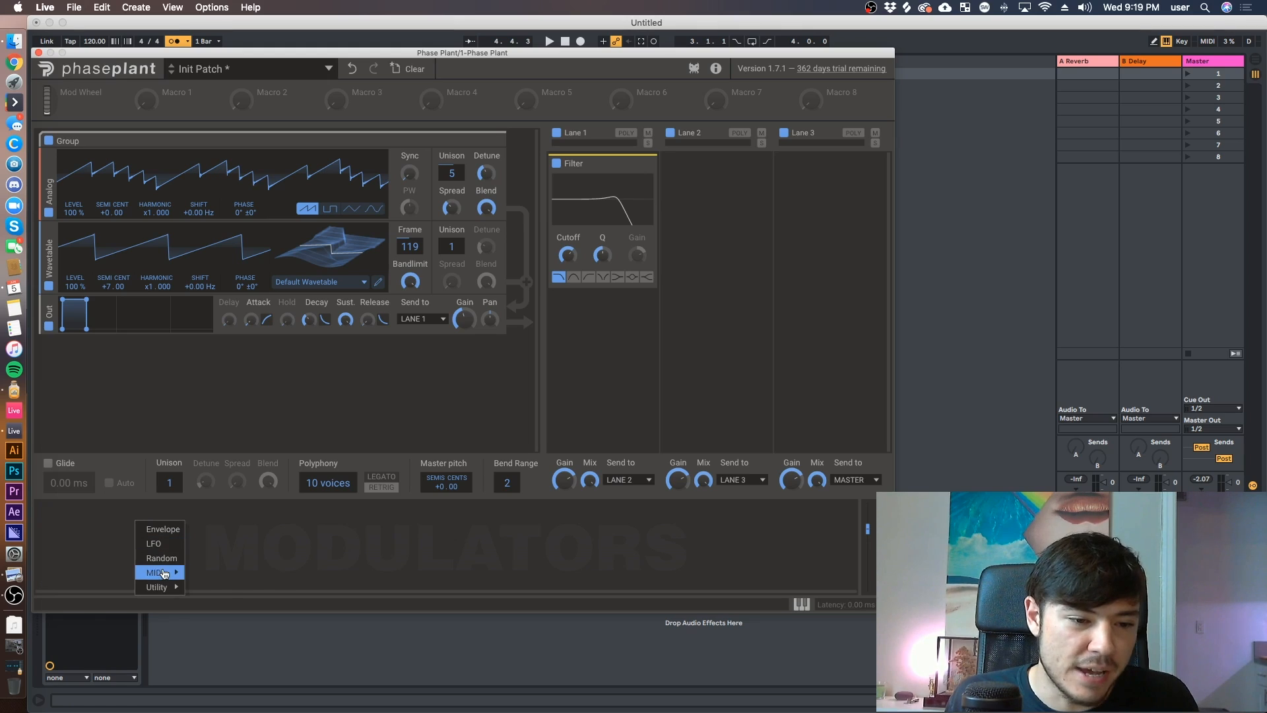
left_click(163, 530)
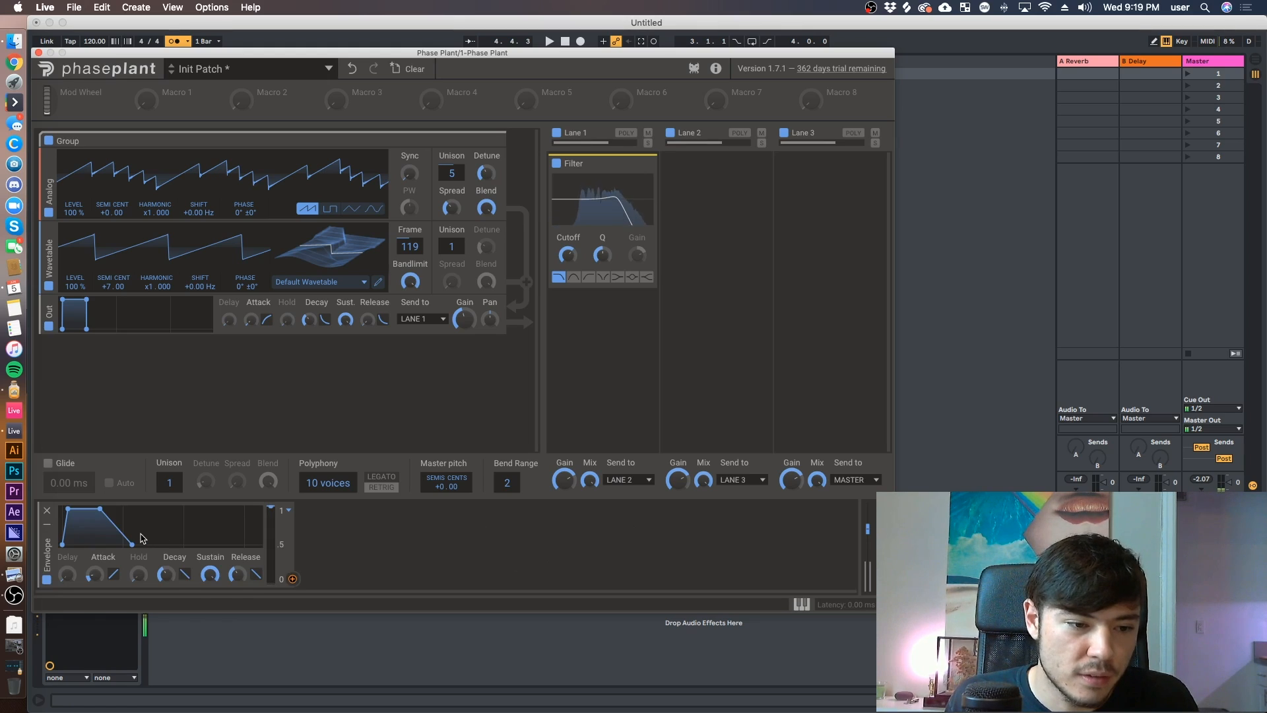
left_click_drag(68, 510, 80, 539)
mouse_move(238, 578)
left_mouse_down()
mouse_move(238, 595)
mouse_move(239, 575)
left_mouse_up()
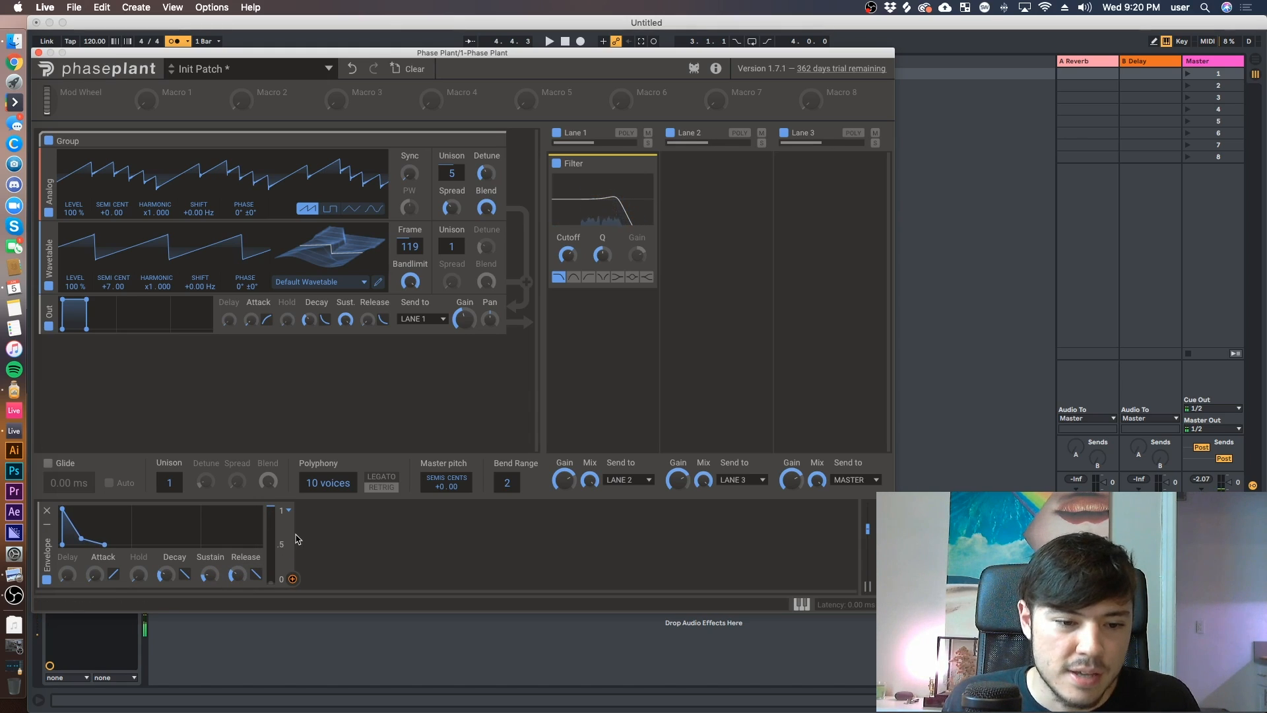
Route the Envelope to the Filter's cutoff, adjust the modulation amount and lower the base cutoff.
left_click(293, 579)
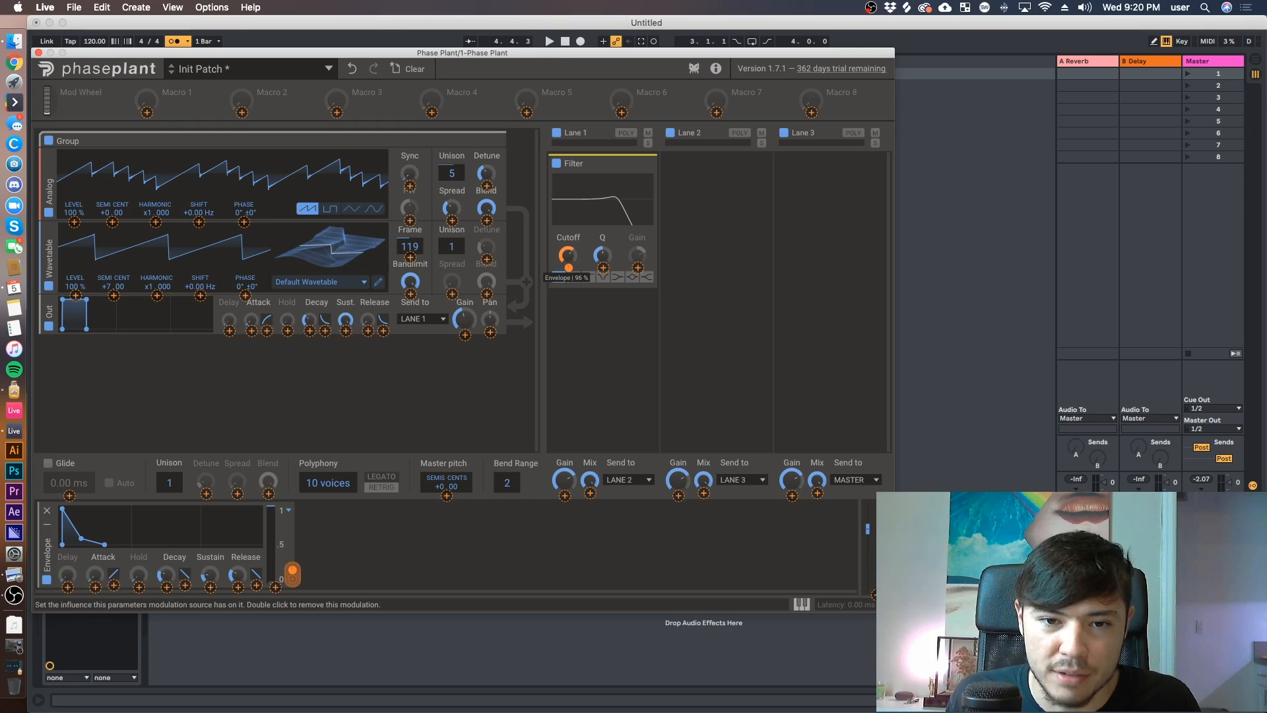
left_click_drag(569, 268, 568, 320)
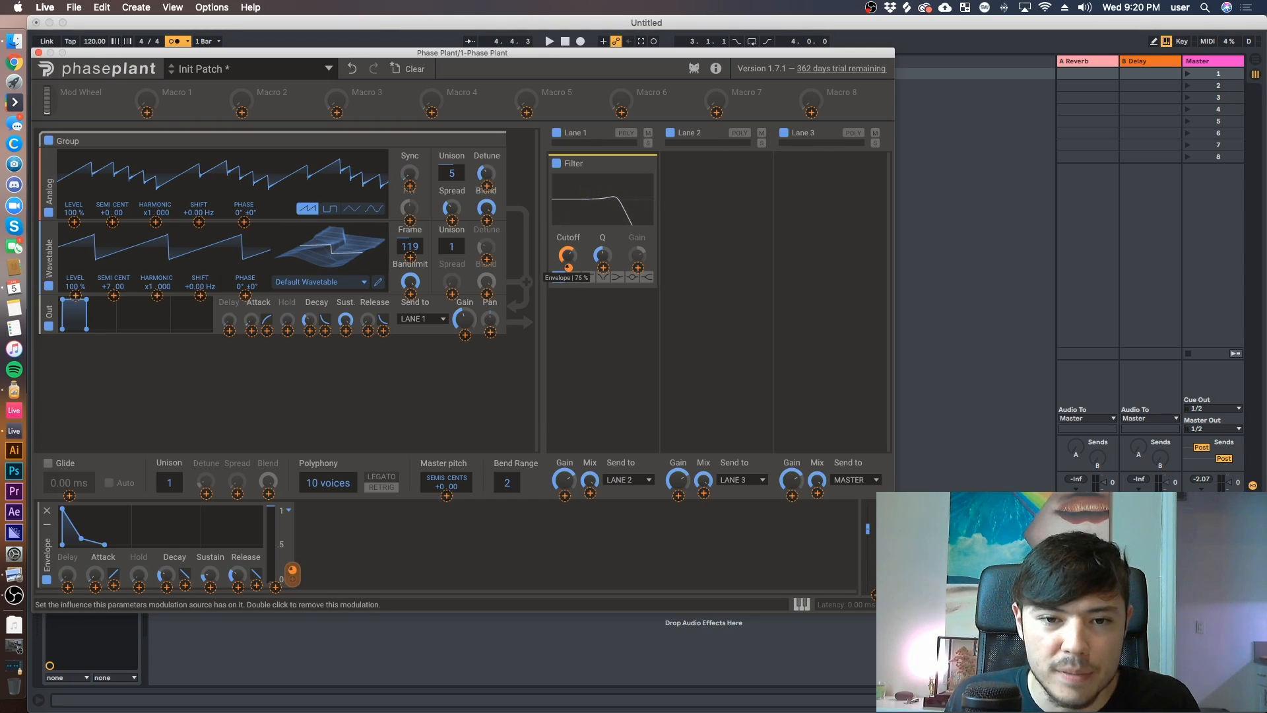
left_click(569, 259)
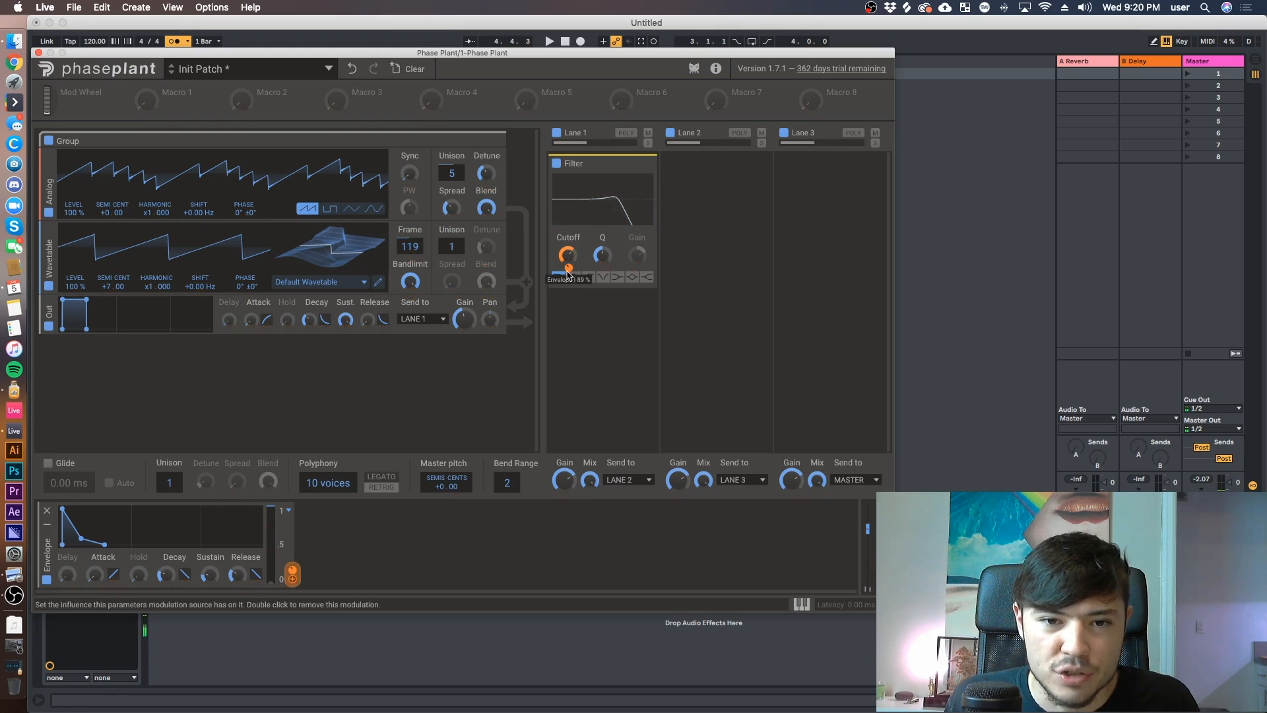
mouse_move(568, 256)
left_mouse_down()
mouse_move(569, 267)
mouse_move(566, 256)
left_mouse_up()
mouse_move(569, 267)
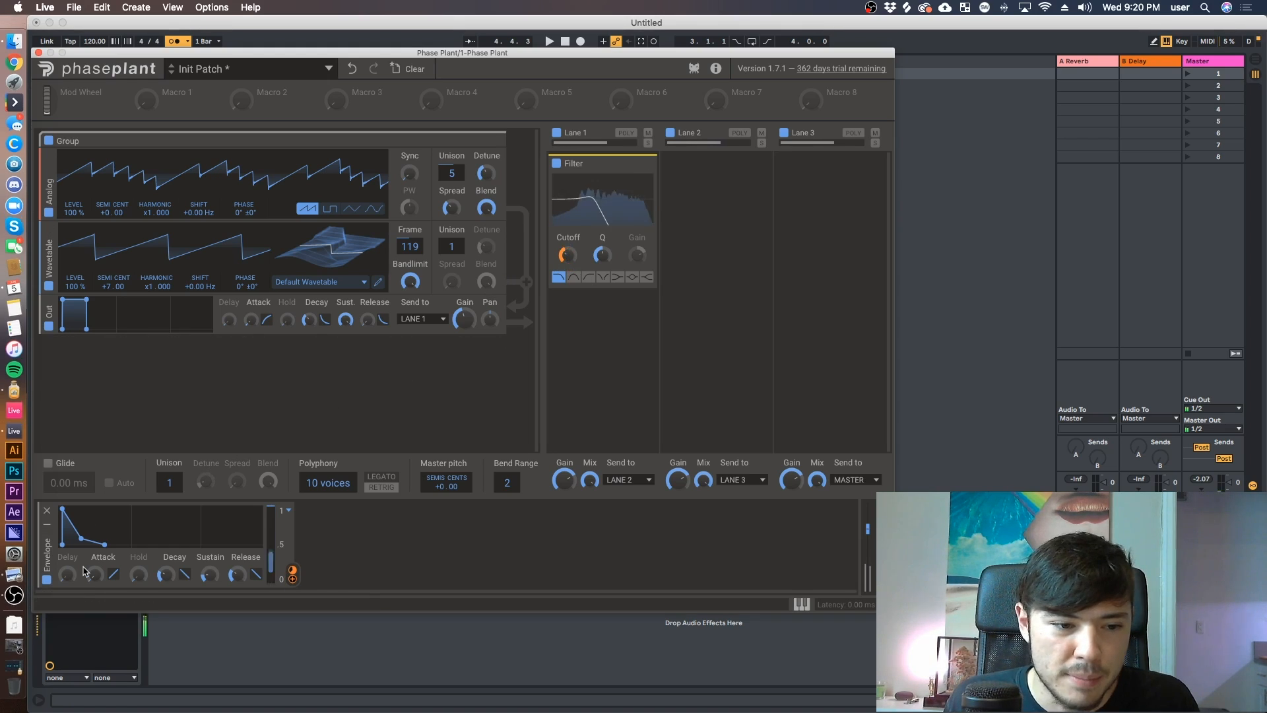
Lengthen the Envelope's decay with sustain at zero, and lower the Filter's base cutoff further.
left_click_drag(165, 577, 165, 567)
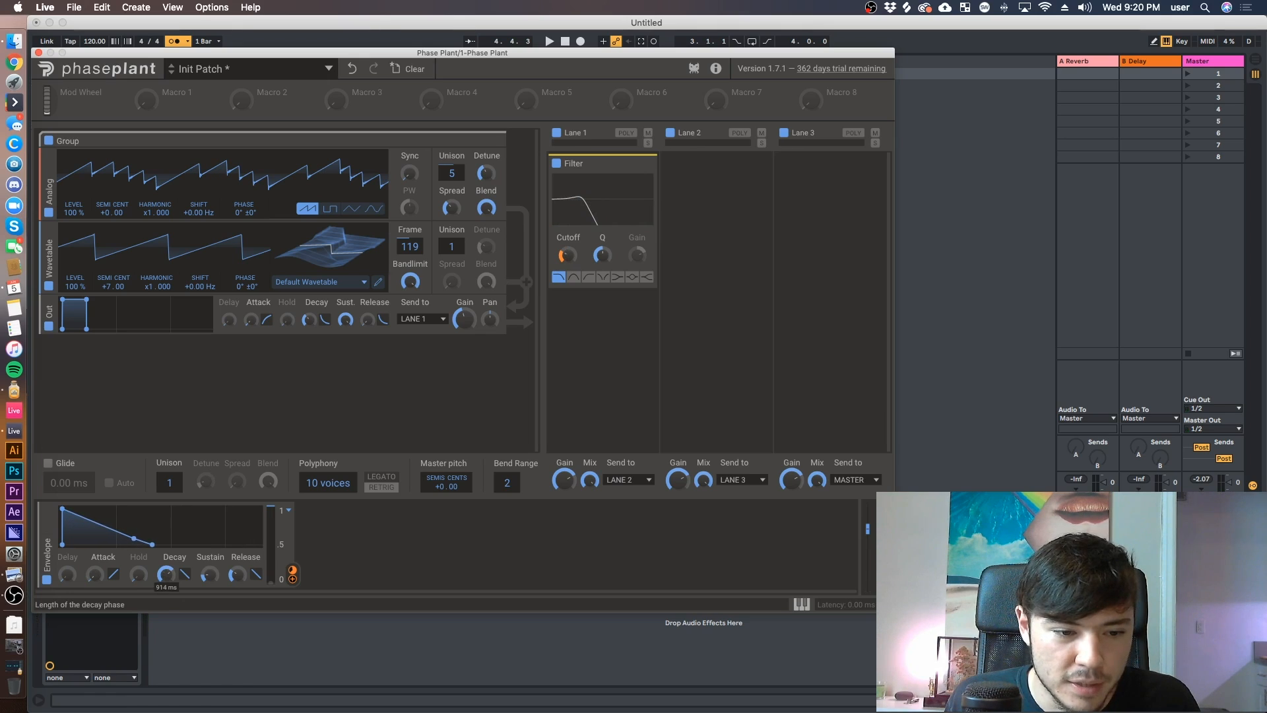
left_click_drag(165, 568, 165, 577)
left_click_drag(121, 539, 121, 547)
mouse_move(568, 255)
left_mouse_down()
mouse_move(567, 271)
mouse_move(584, 256)
left_mouse_up()
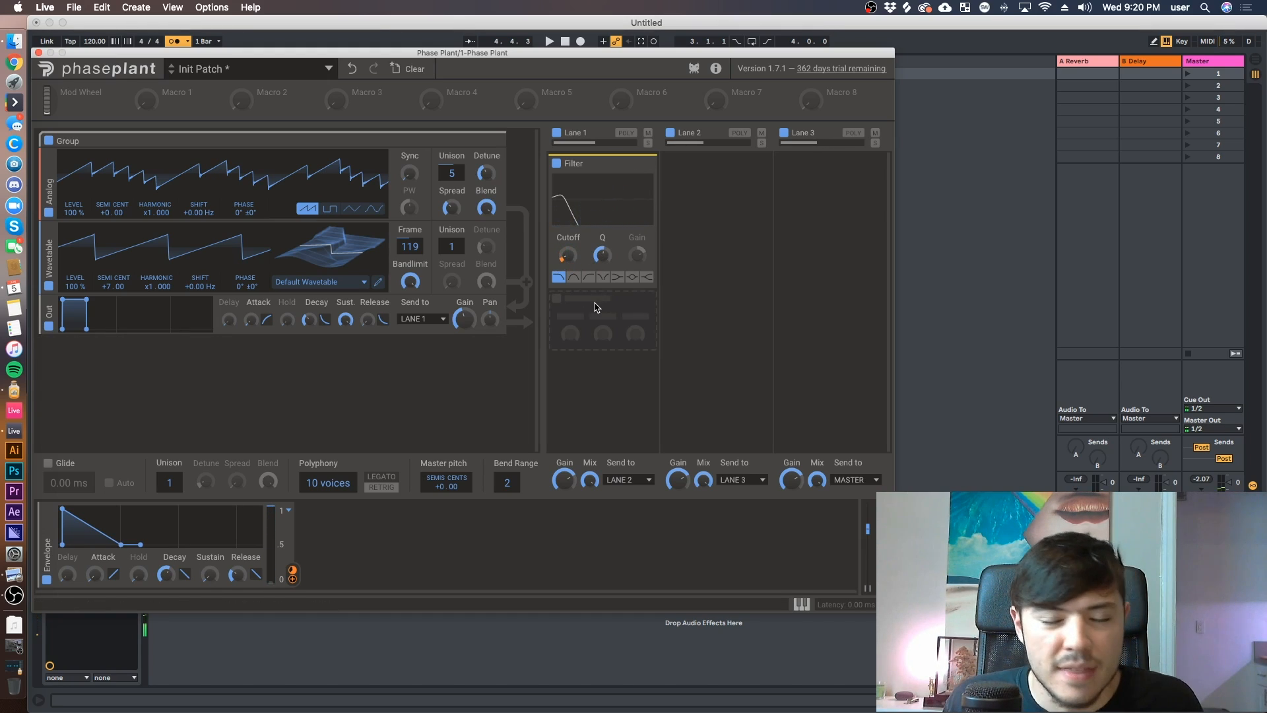
Add a Faturator below the Filter in Lane 1, raising its Fuzz a little and lowering its Drive.
left_click(596, 307)
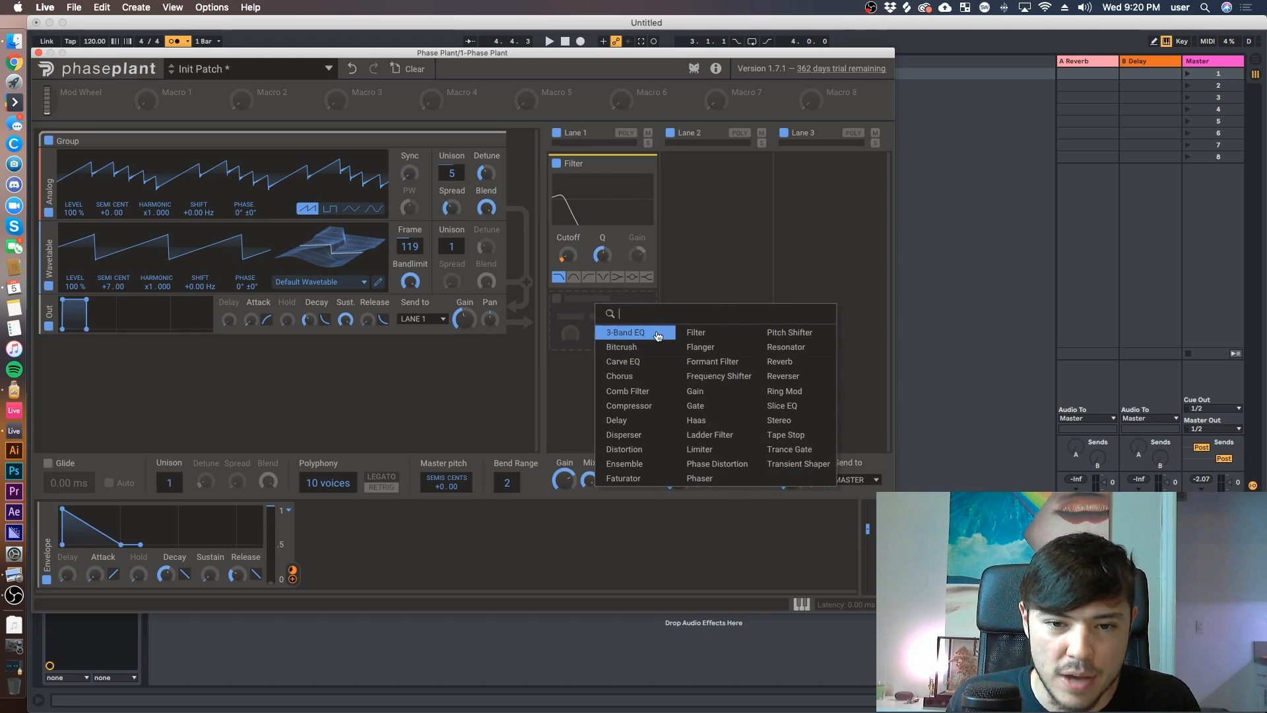
left_click(640, 478)
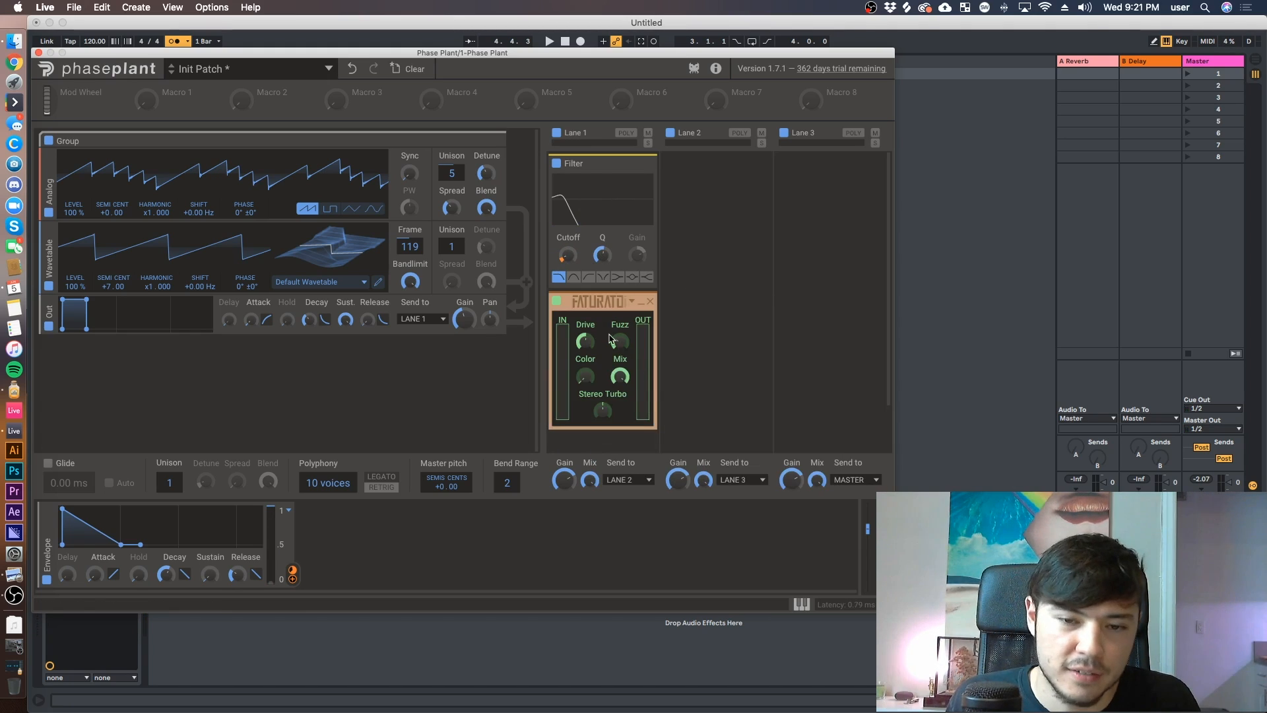
left_click_drag(620, 342, 620, 353)
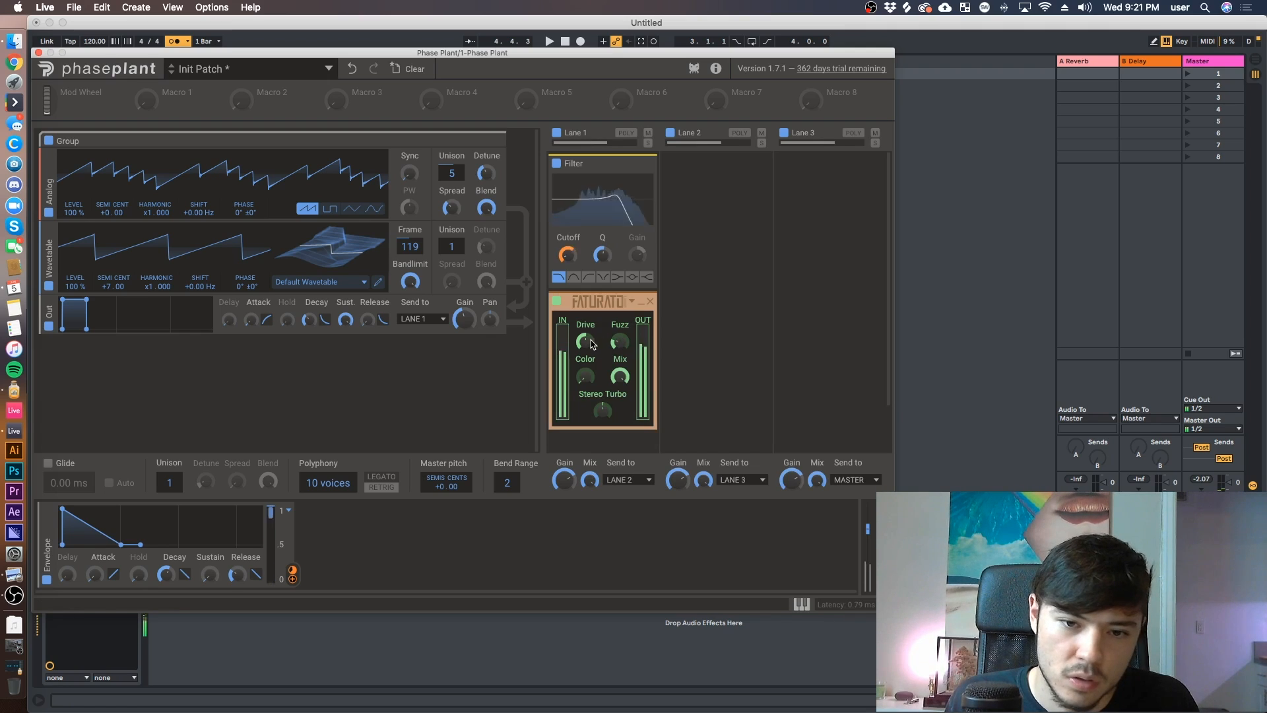
left_click_drag(618, 380, 602, 409)
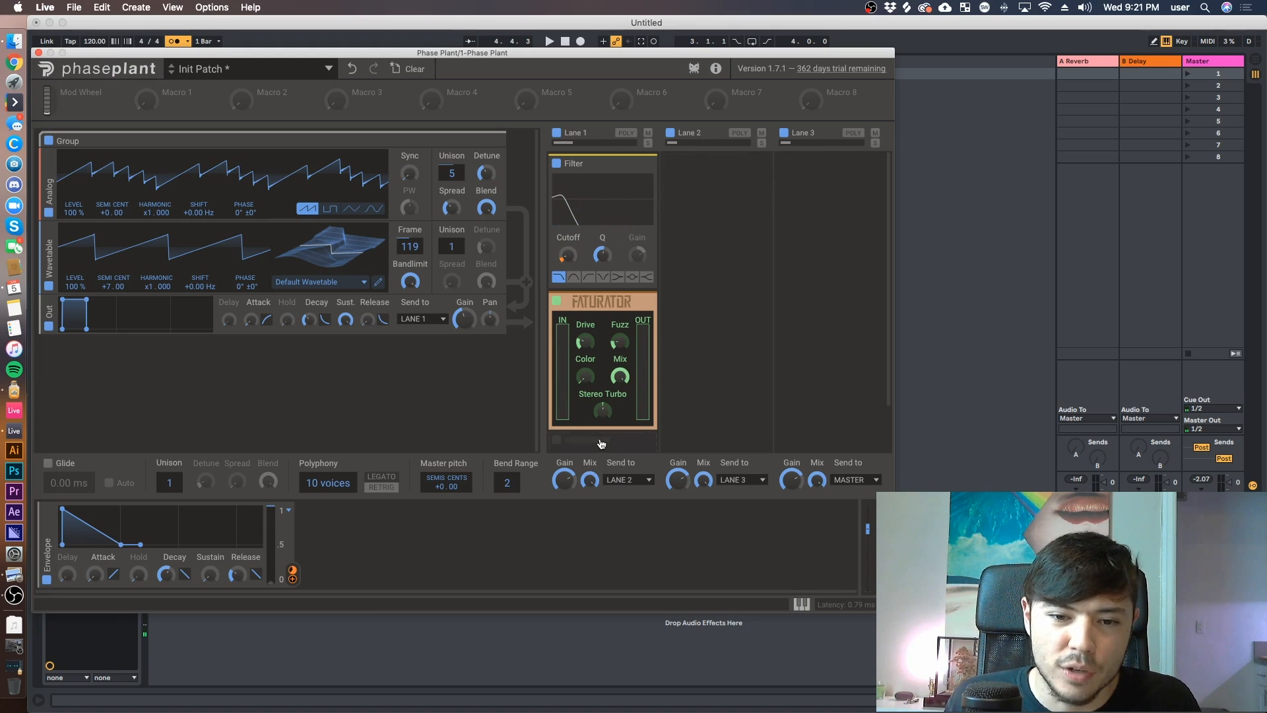
Add a Reverb after the Faturator in Lane 1, adjust its settings and try out the Faturator's Mix and Color.
scroll(634, 419, "down", 2)
left_click(614, 400)
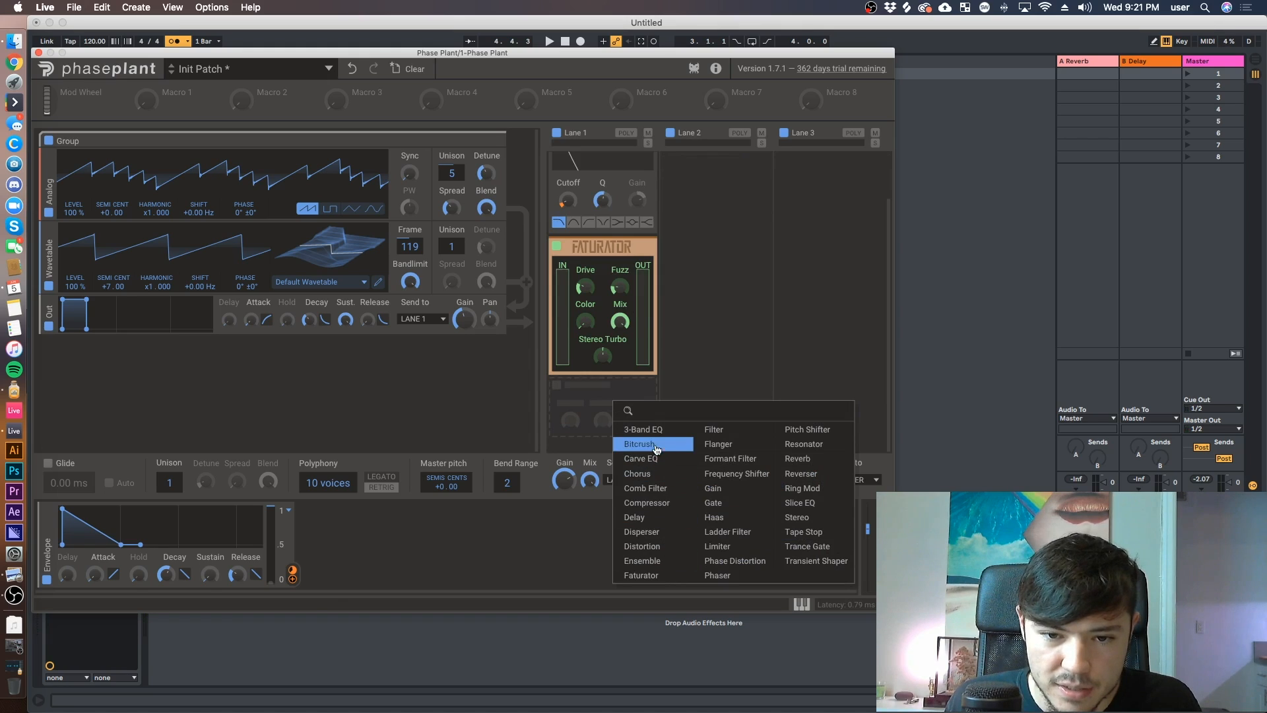
left_click(797, 458)
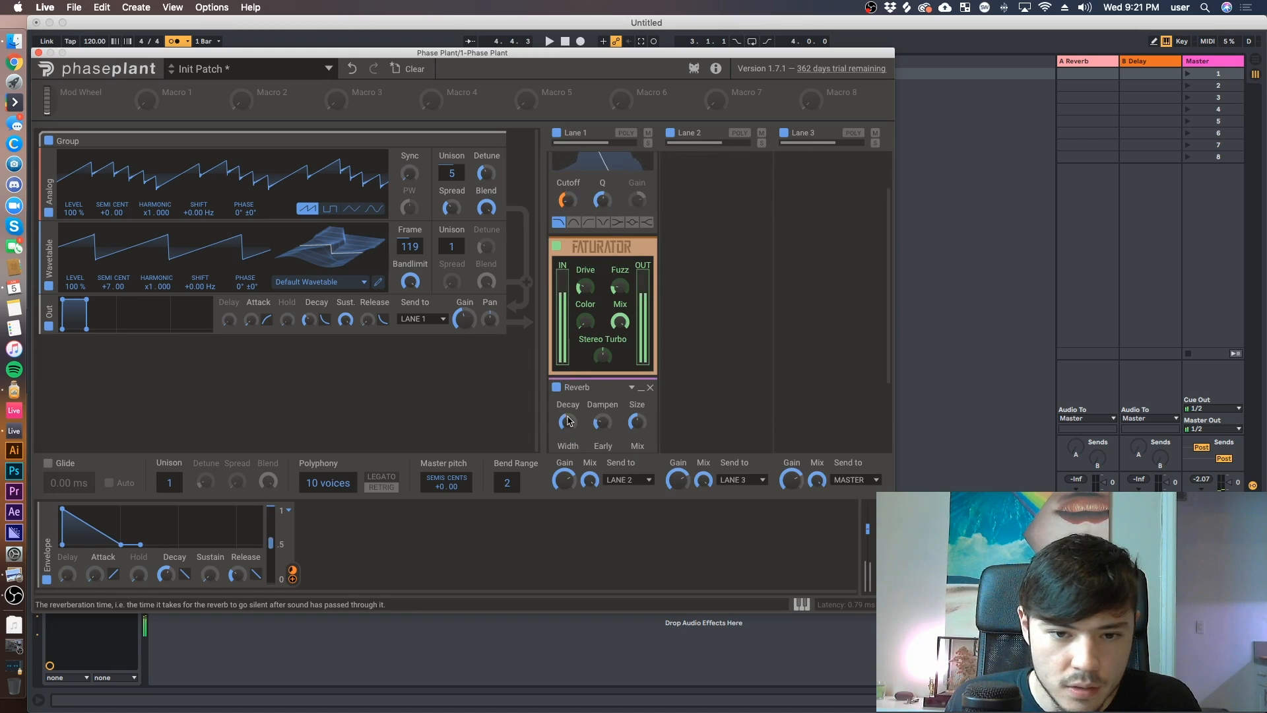
scroll(698, 421, "down", 2)
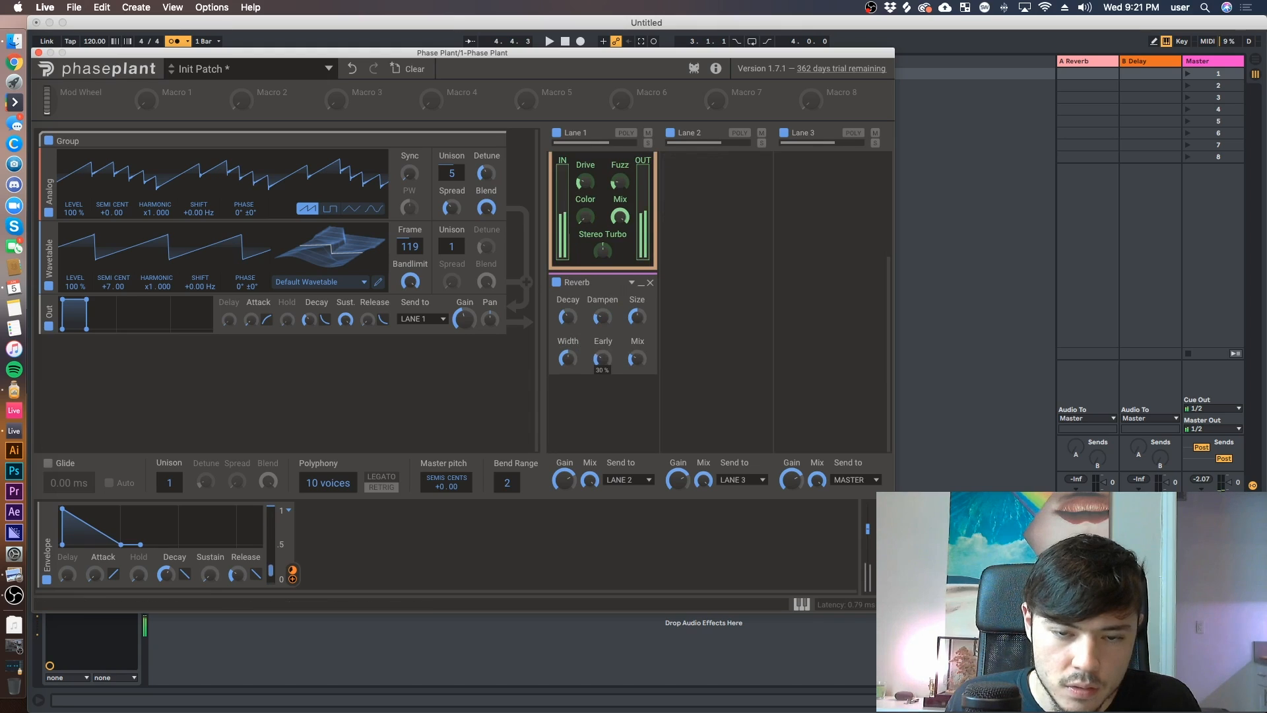
scroll(653, 323, "up", 2)
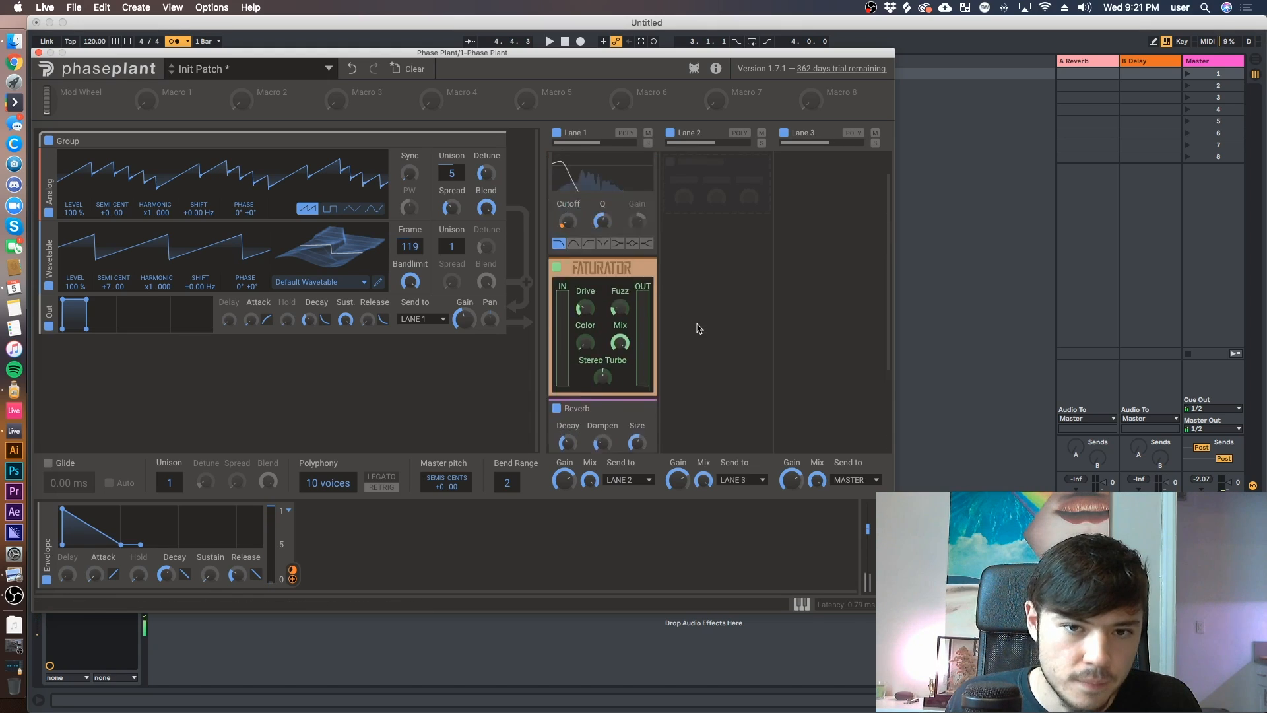
left_click_drag(617, 347, 585, 345)
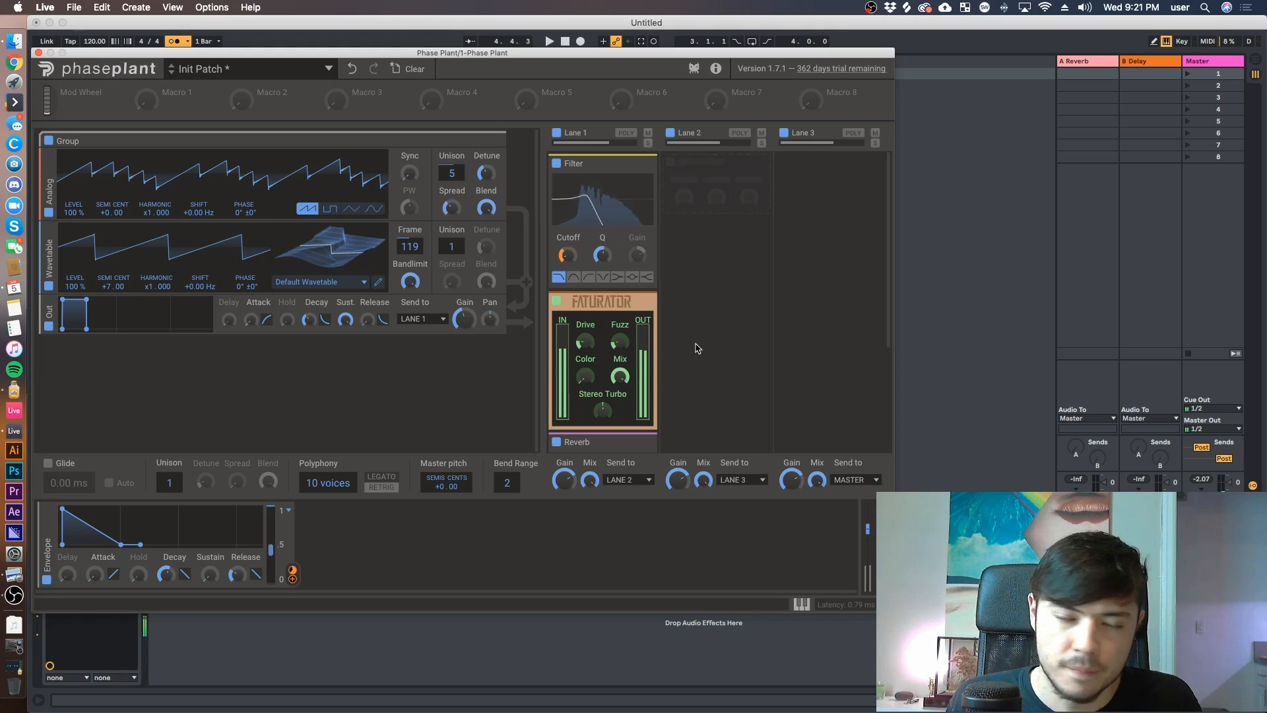
Add a Compressor after the Reverb in Lane 1 and adjust its threshold.
scroll(620, 343, "down", 3)
scroll(697, 348, "down", 1)
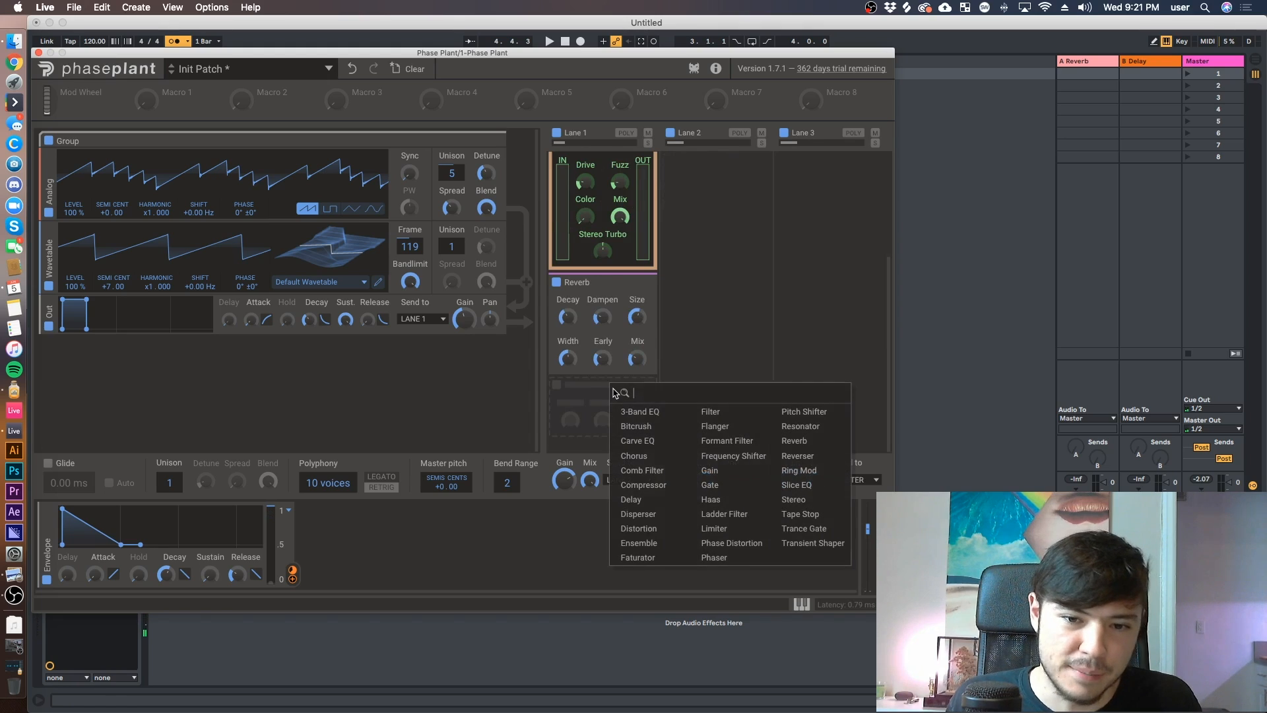
left_click(613, 388)
left_click(633, 484)
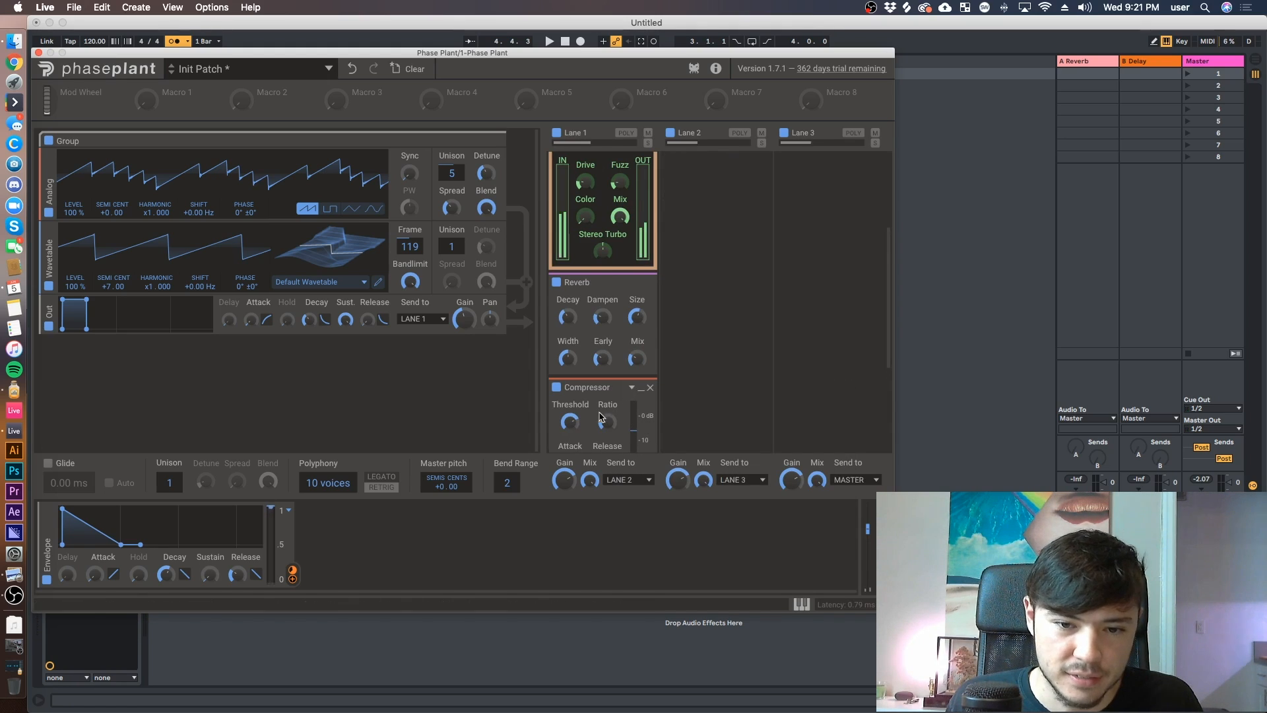
scroll(601, 324, "down", 2)
left_click_drag(569, 244, 569, 274)
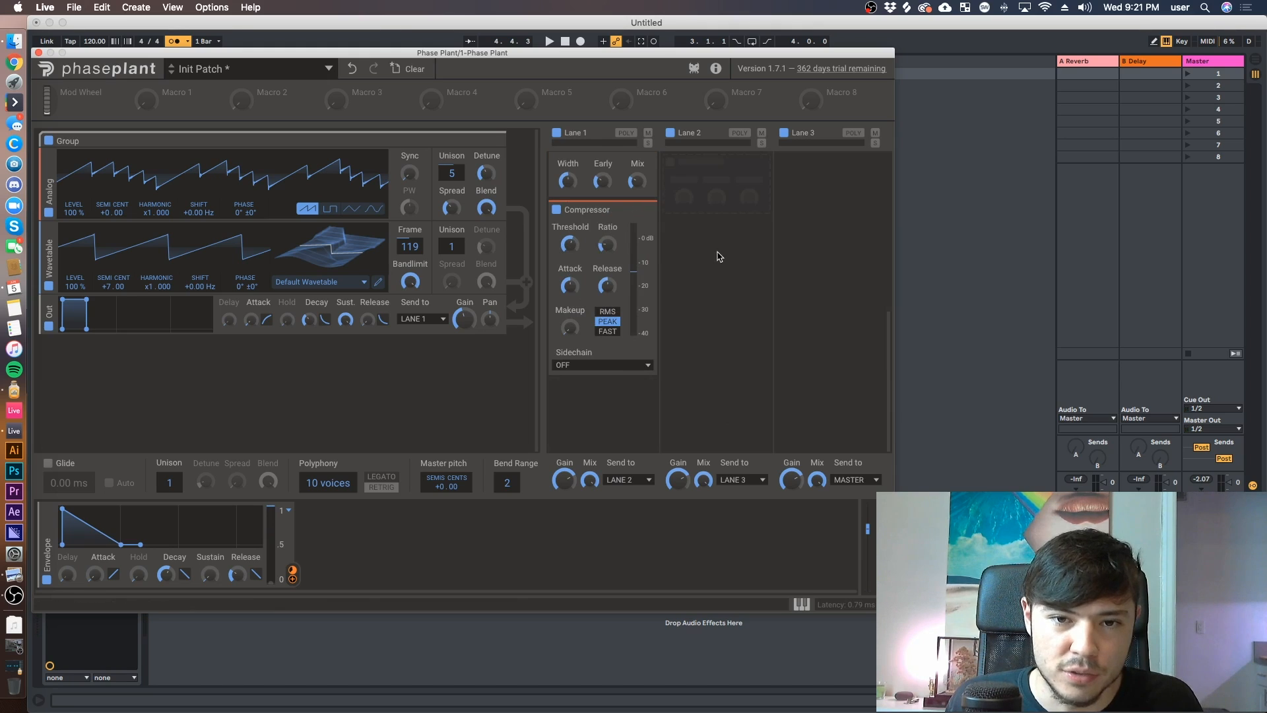
Raise the Compressor's ratio, shorten its attack and set its makeup gain to about 51%.
scroll(716, 255, "up", 2)
mouse_move(570, 314)
left_mouse_down()
mouse_move(569, 330)
mouse_move(607, 302)
mouse_move(607, 277)
left_mouse_up()
scroll(607, 310, "down", 1)
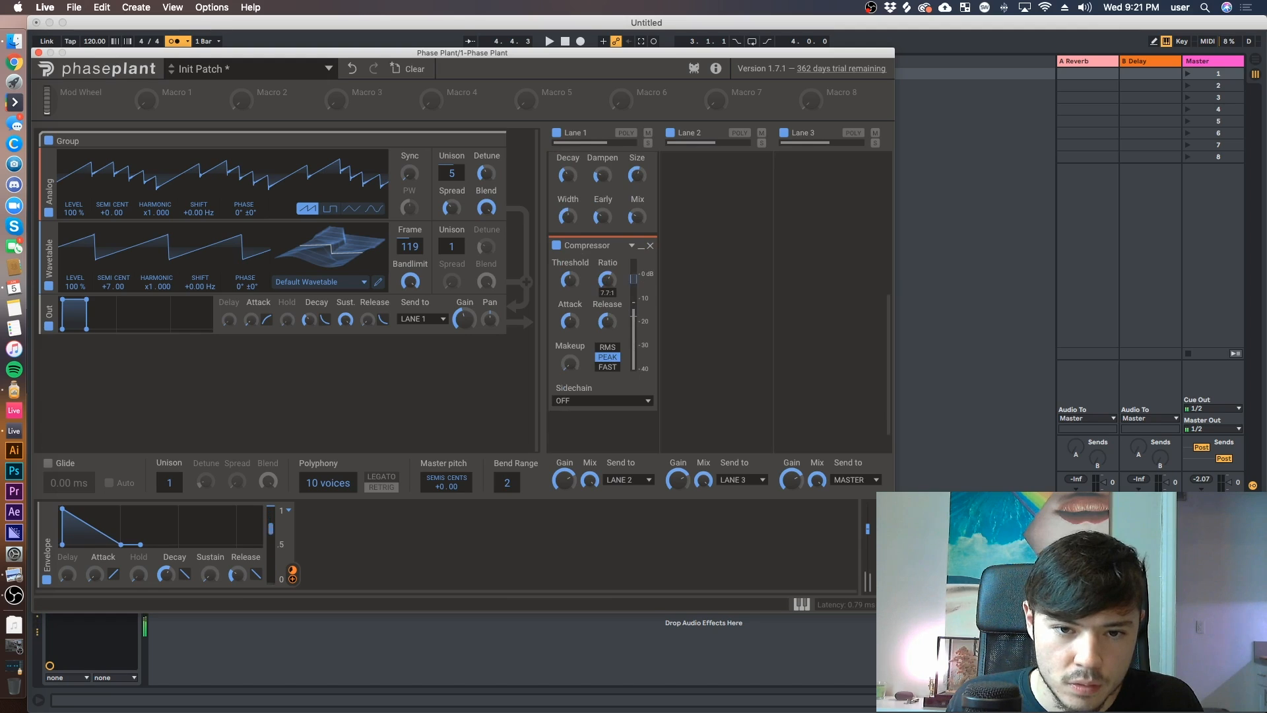
left_click_drag(573, 361, 574, 348)
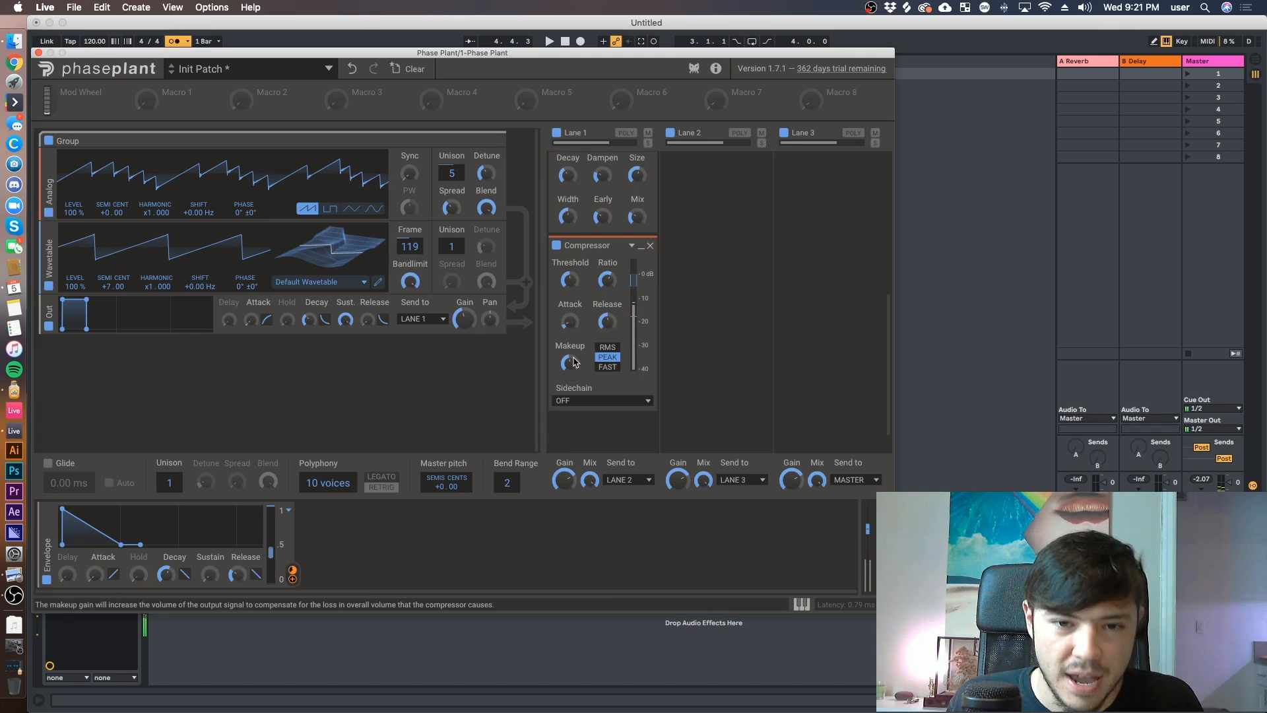
left_click_drag(576, 361, 575, 354)
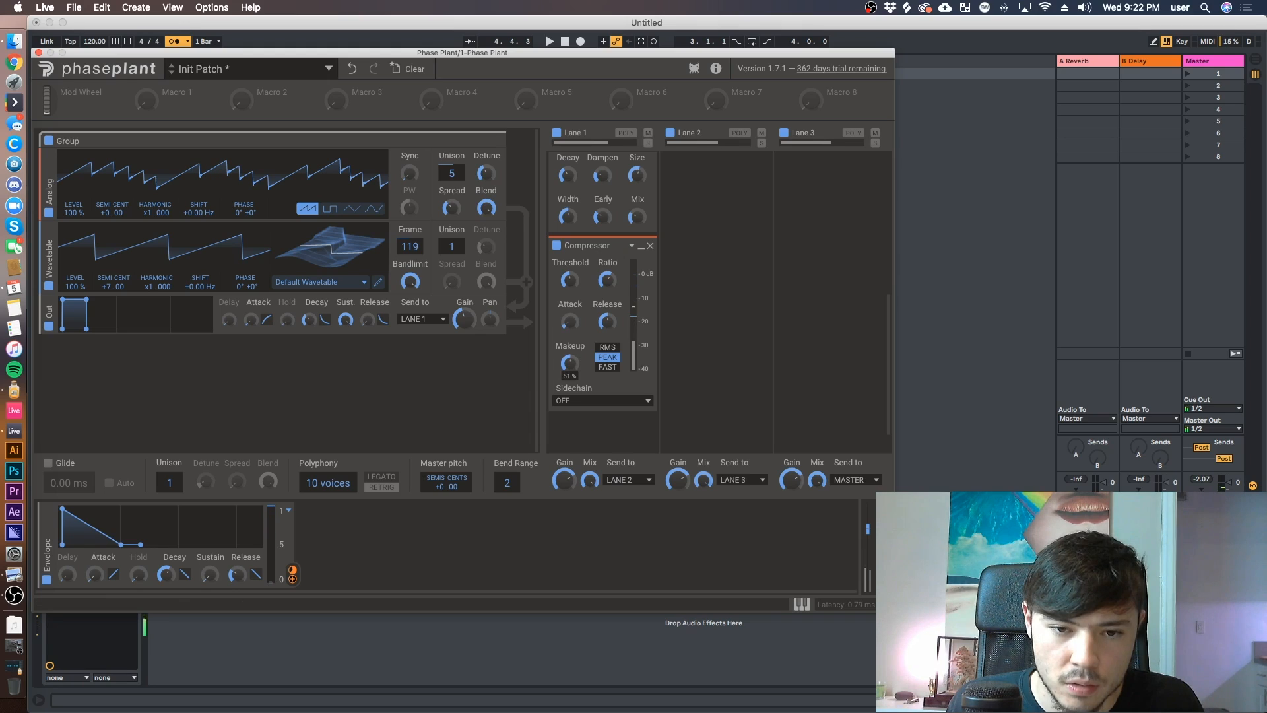
scroll(676, 350, "up", 9)
scroll(666, 357, "down", 10)
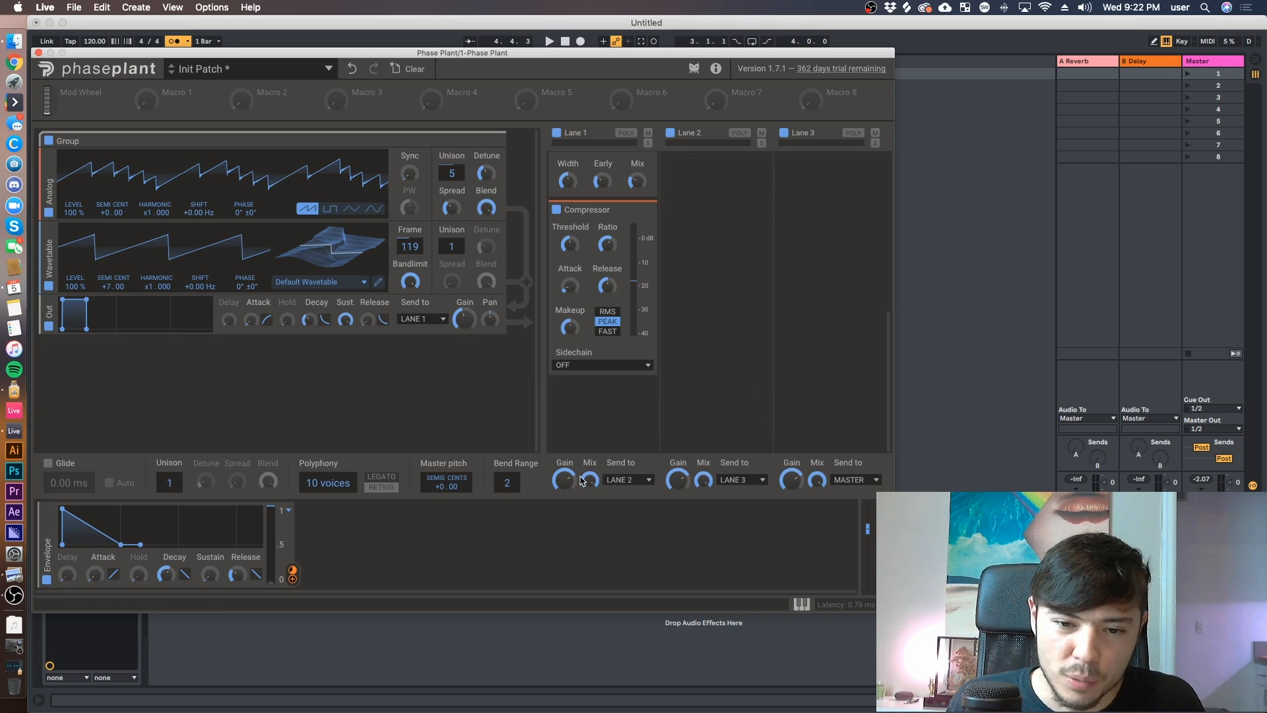
Try sending the oscillator group's output to Master, back to Lane 1 and finally to Lane 2.
left_click(425, 319)
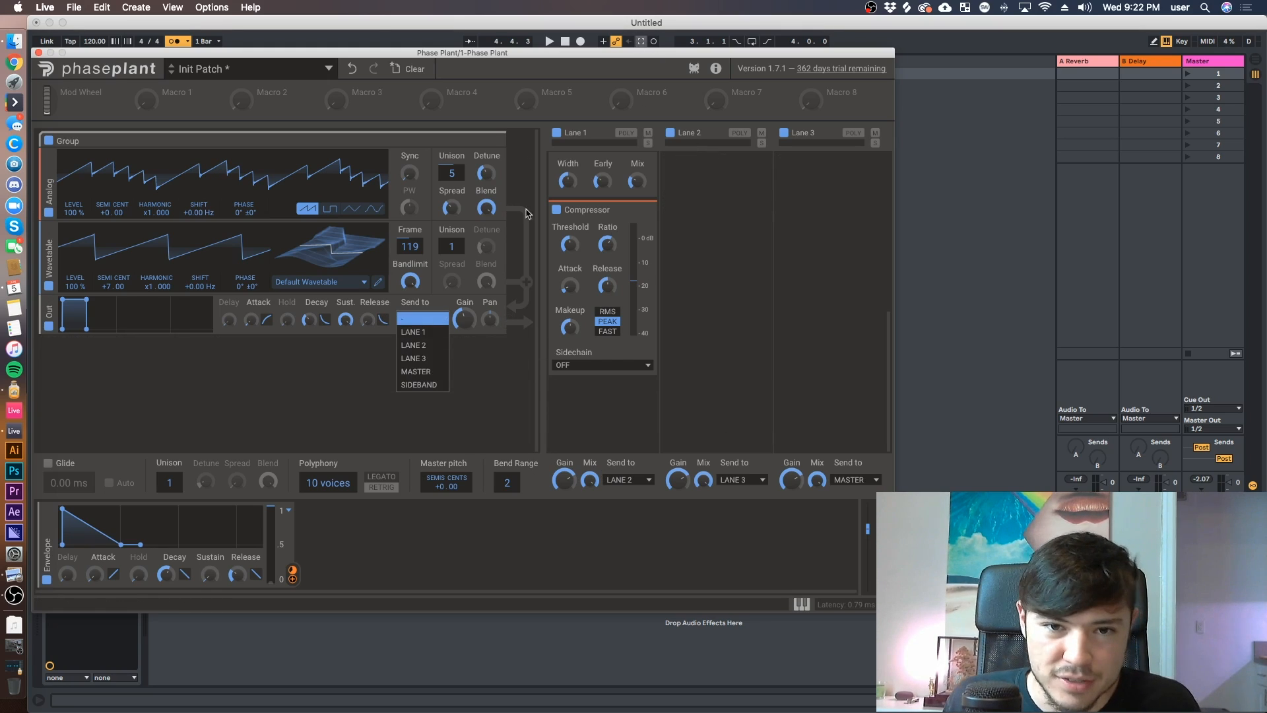
left_click(422, 371)
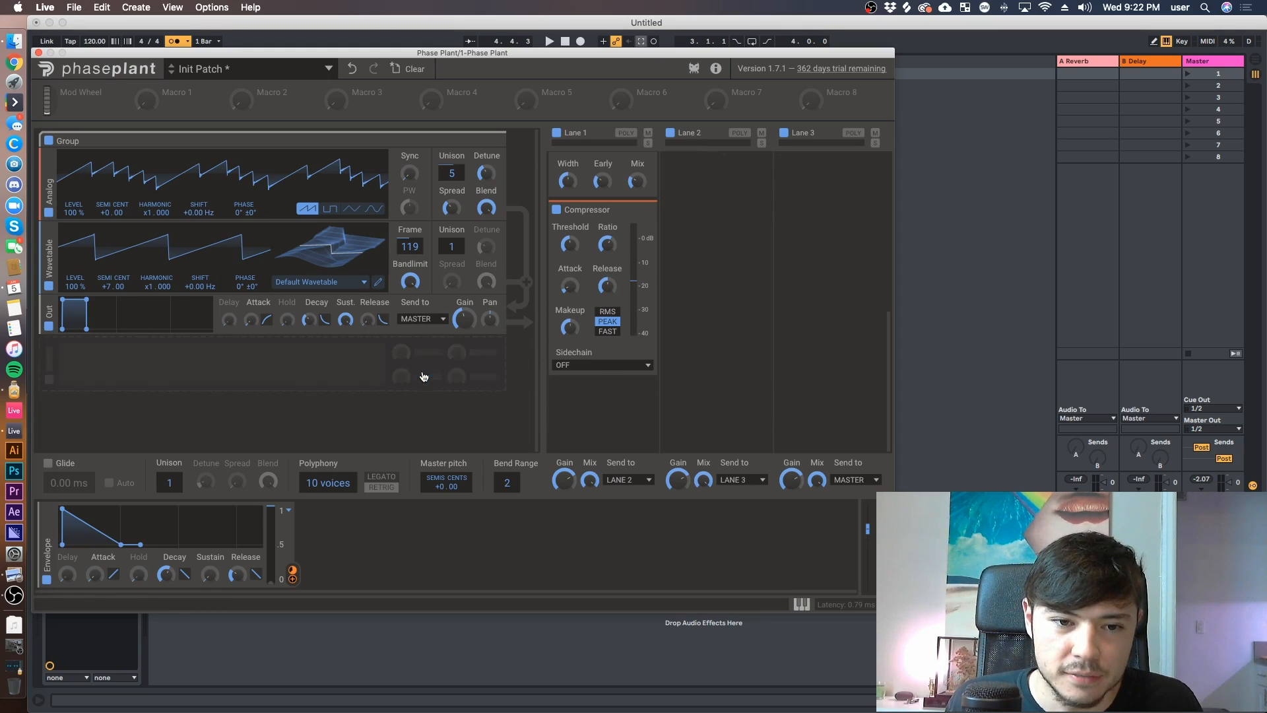
left_click(424, 320)
left_click(423, 333)
left_click(424, 322)
left_click(422, 346)
Add a Comb Filter effect to Lane 2.
left_click(720, 215)
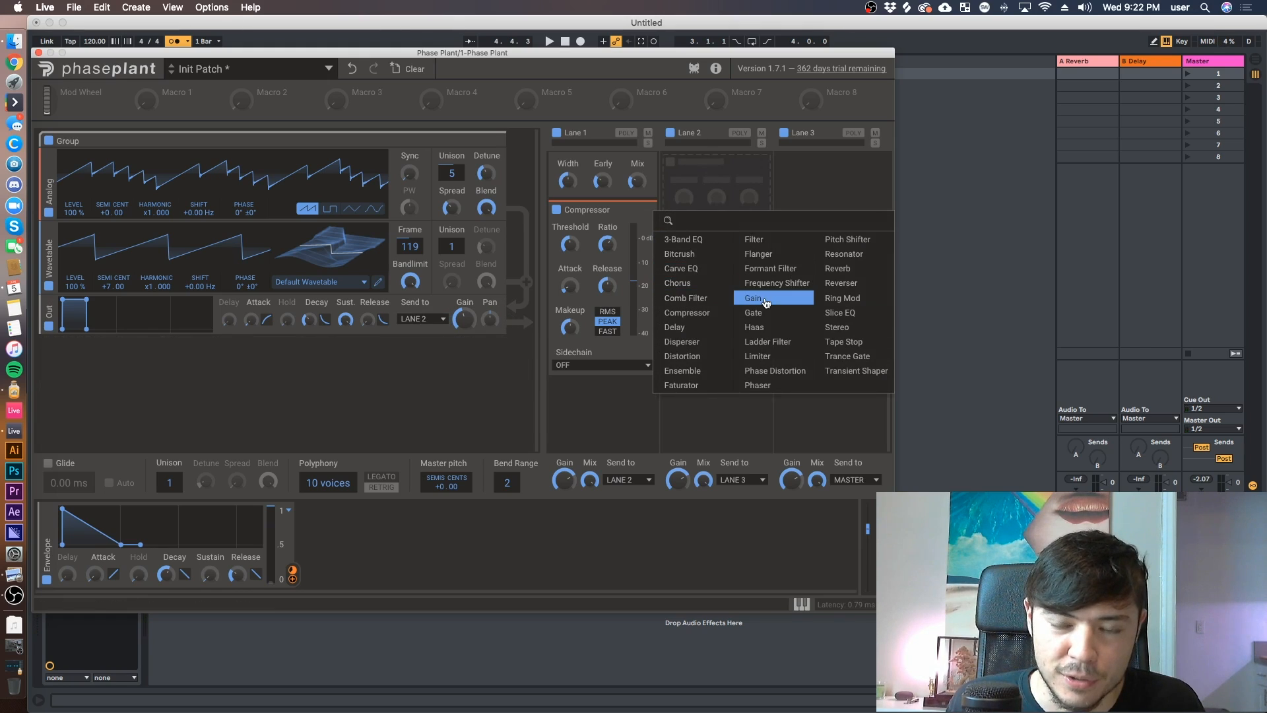
left_click(759, 236)
left_click(735, 201)
left_click(749, 243)
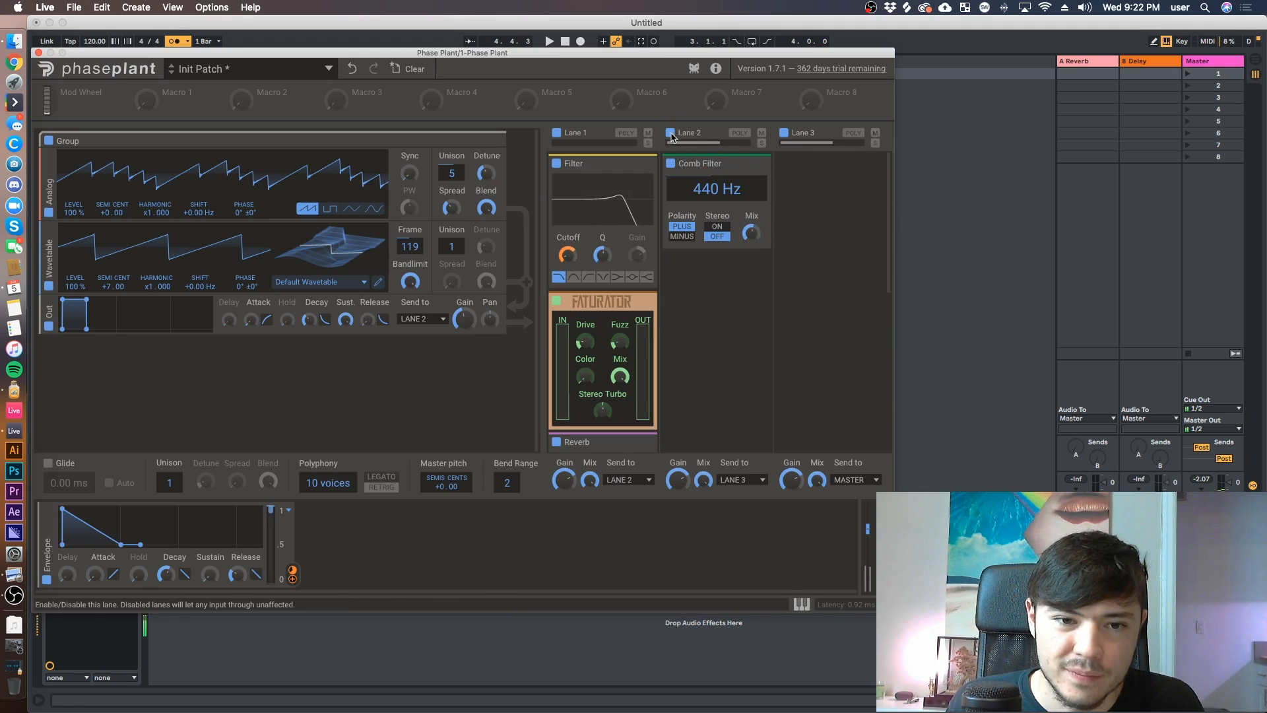
Send the oscillator group's output to Lane 1 and route Lane 1 directly to Master.
left_click(422, 318)
left_click(422, 328)
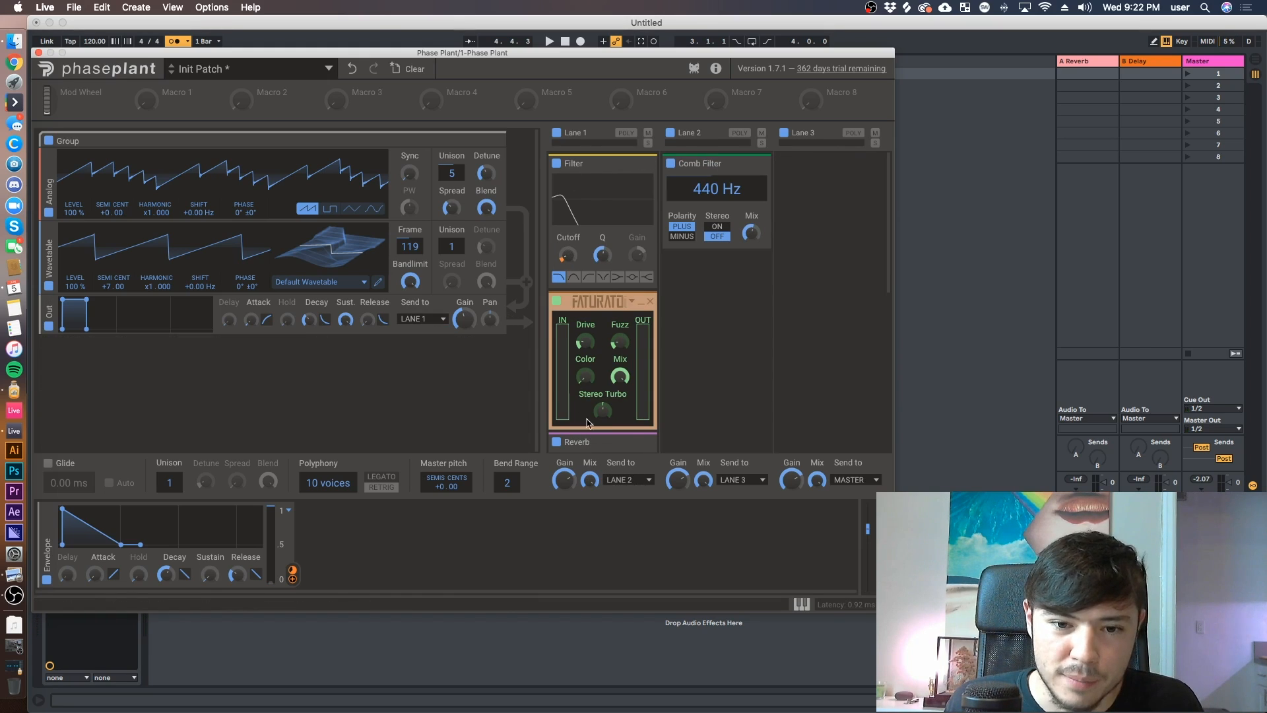
left_click(628, 481)
left_click(622, 505)
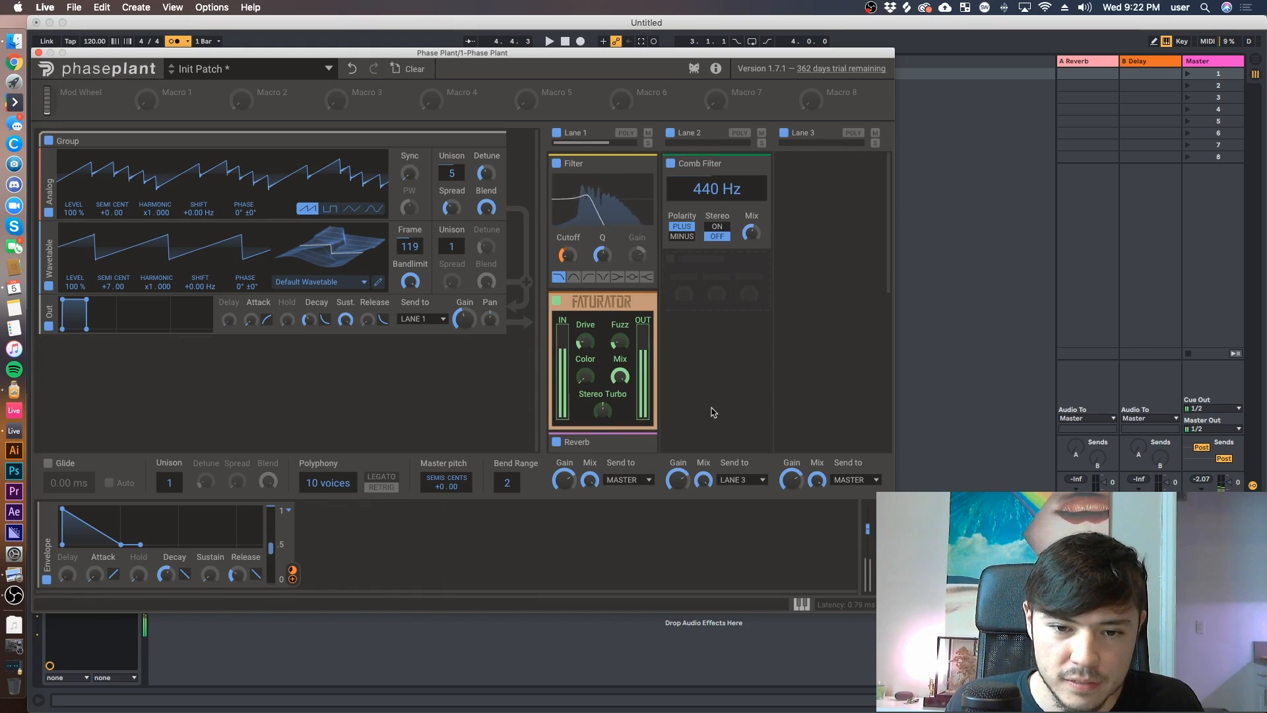
Disable Lane 2, and switch Lane 1 off and on to compare the dry and processed sound.
left_click(670, 133)
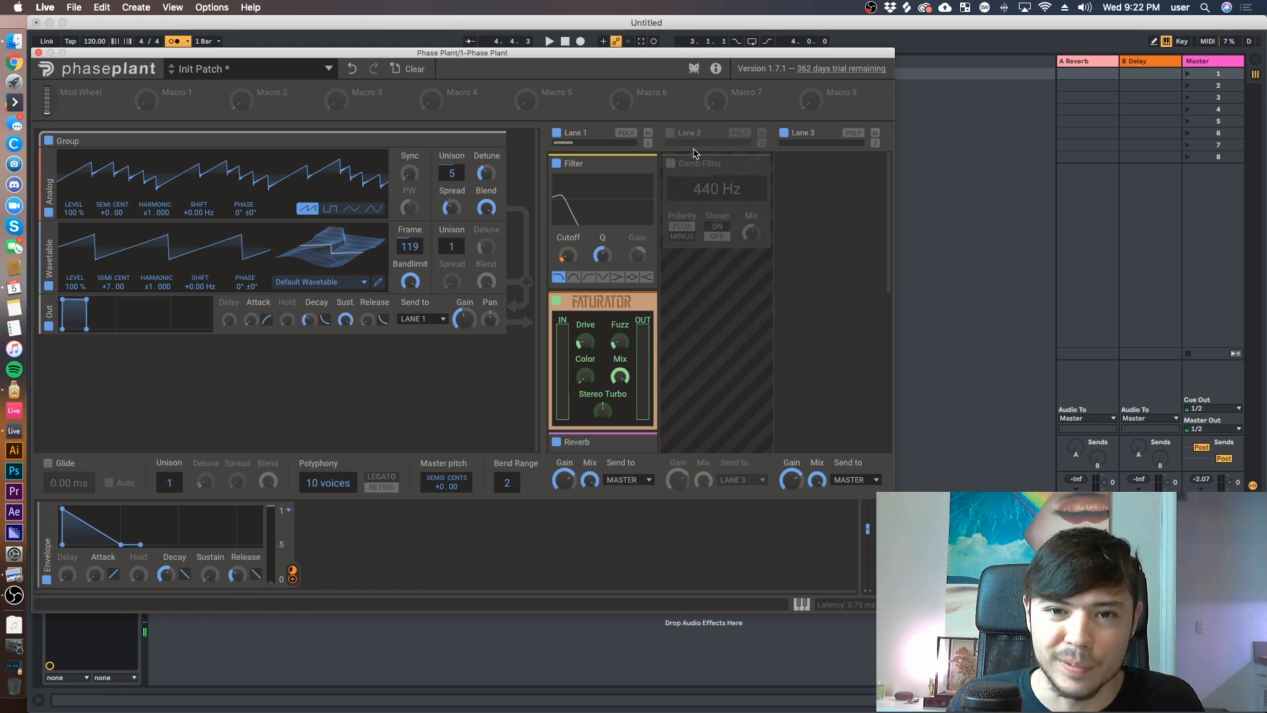
left_click(557, 133)
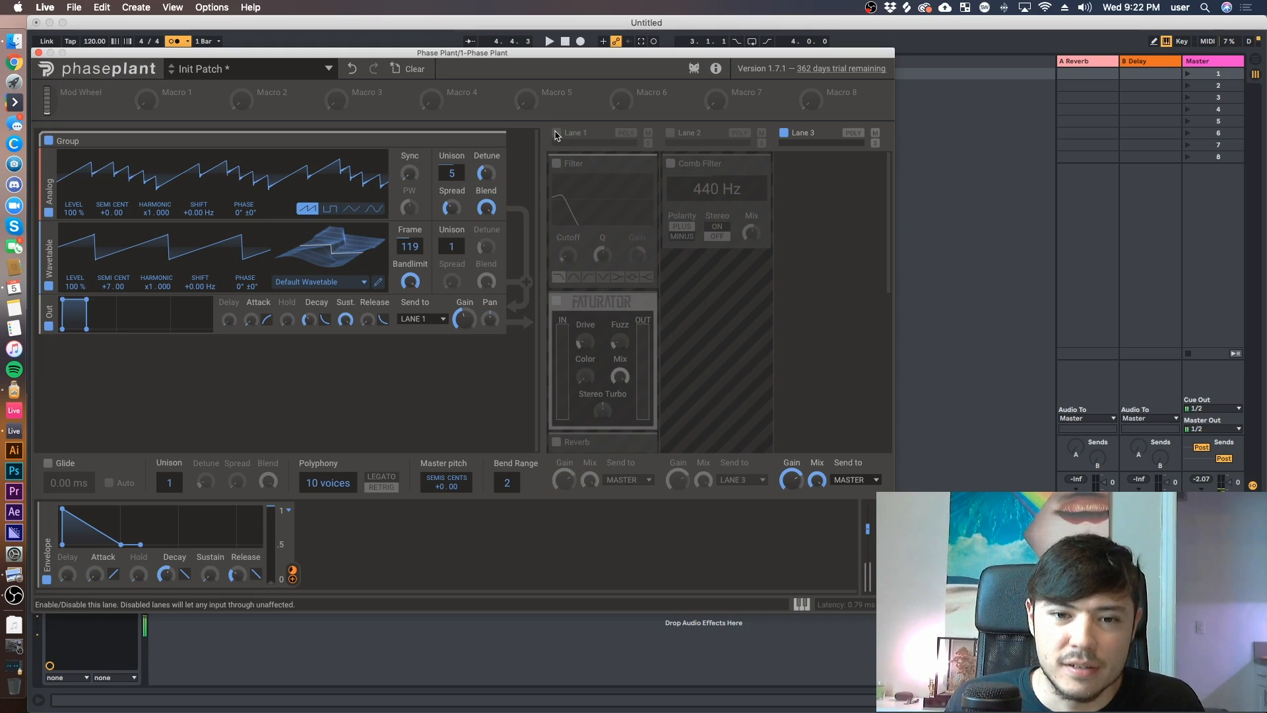
left_click(556, 134)
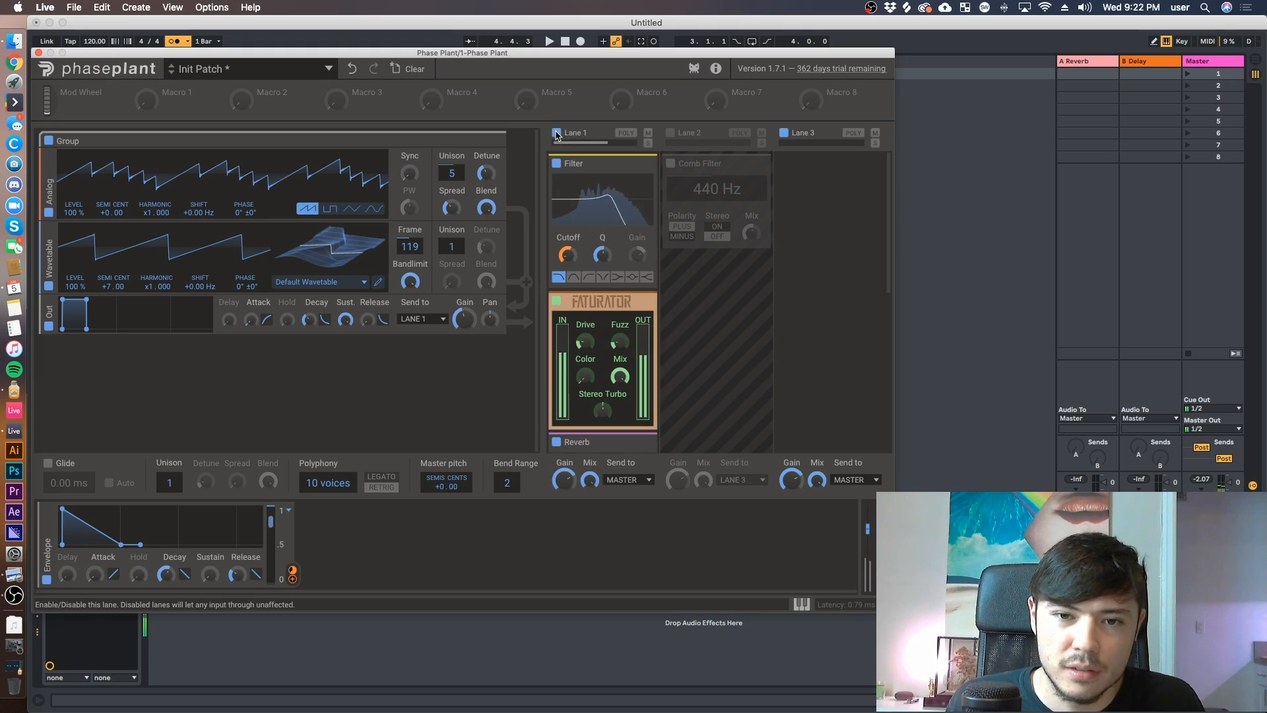
left_click(556, 134)
left_click(556, 133)
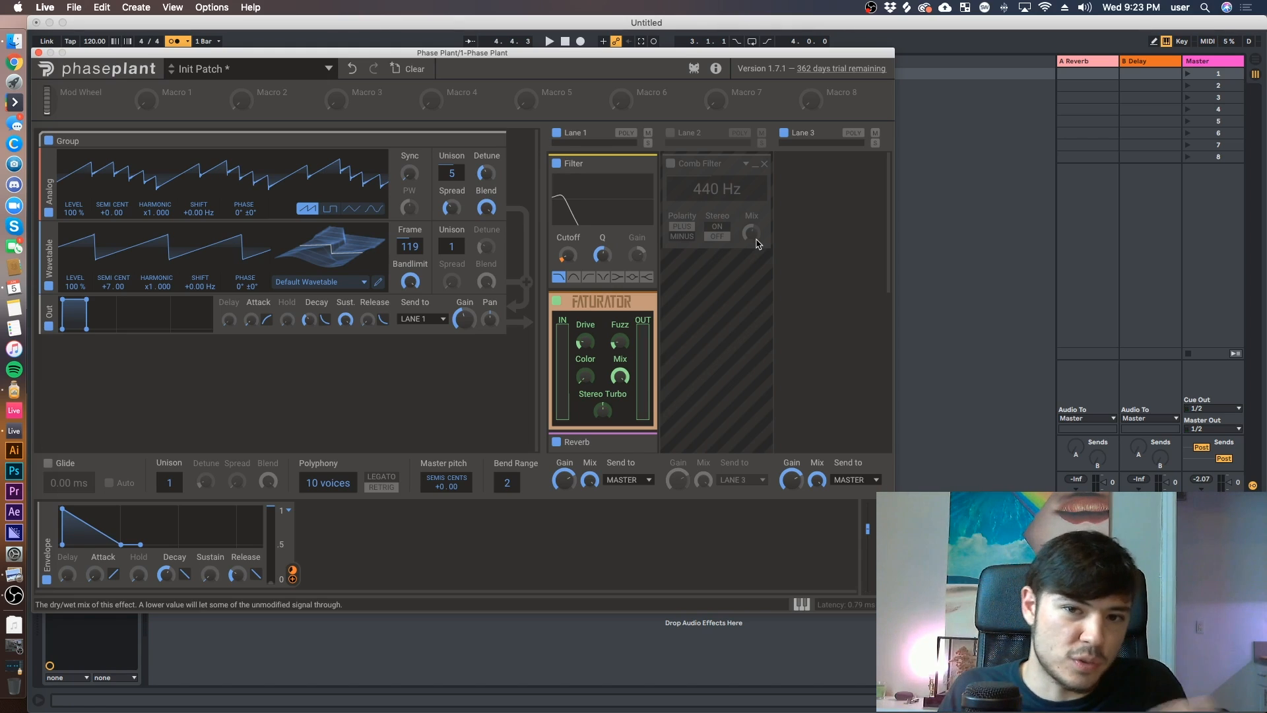
Add an LFO modulator beside the Envelope.
scroll(731, 286, "down", 5)
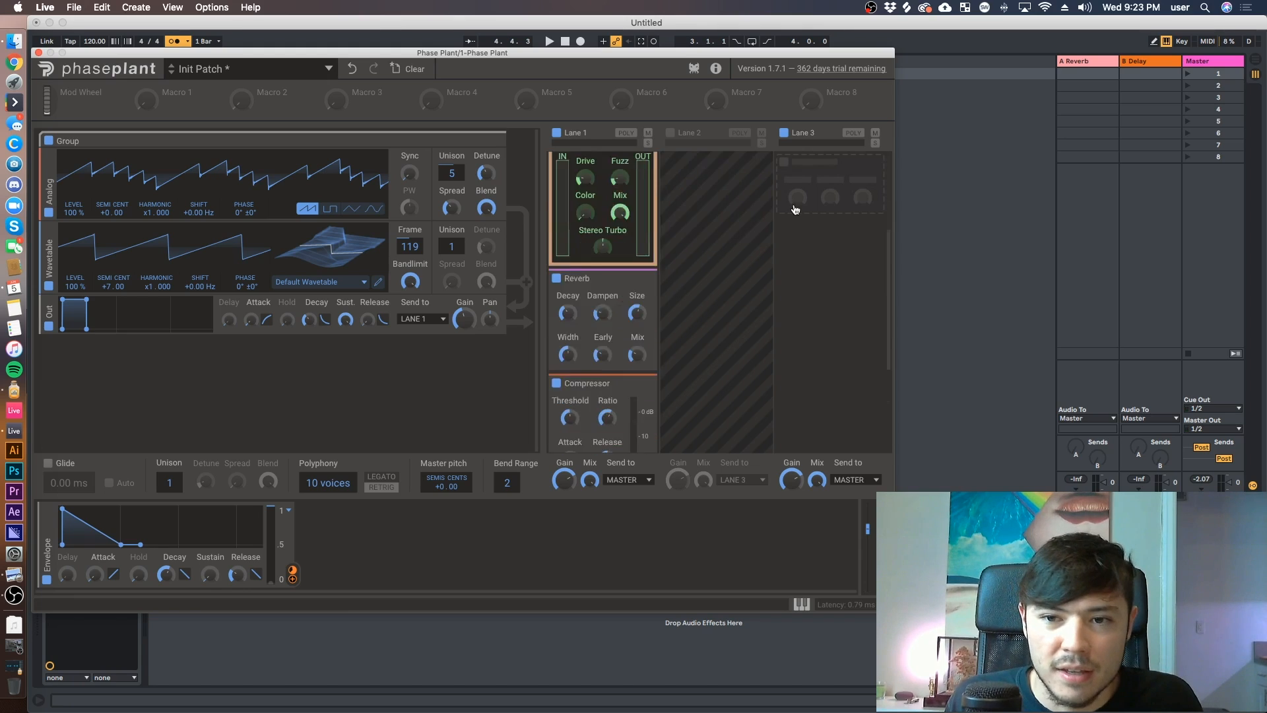
scroll(731, 286, "down", 1)
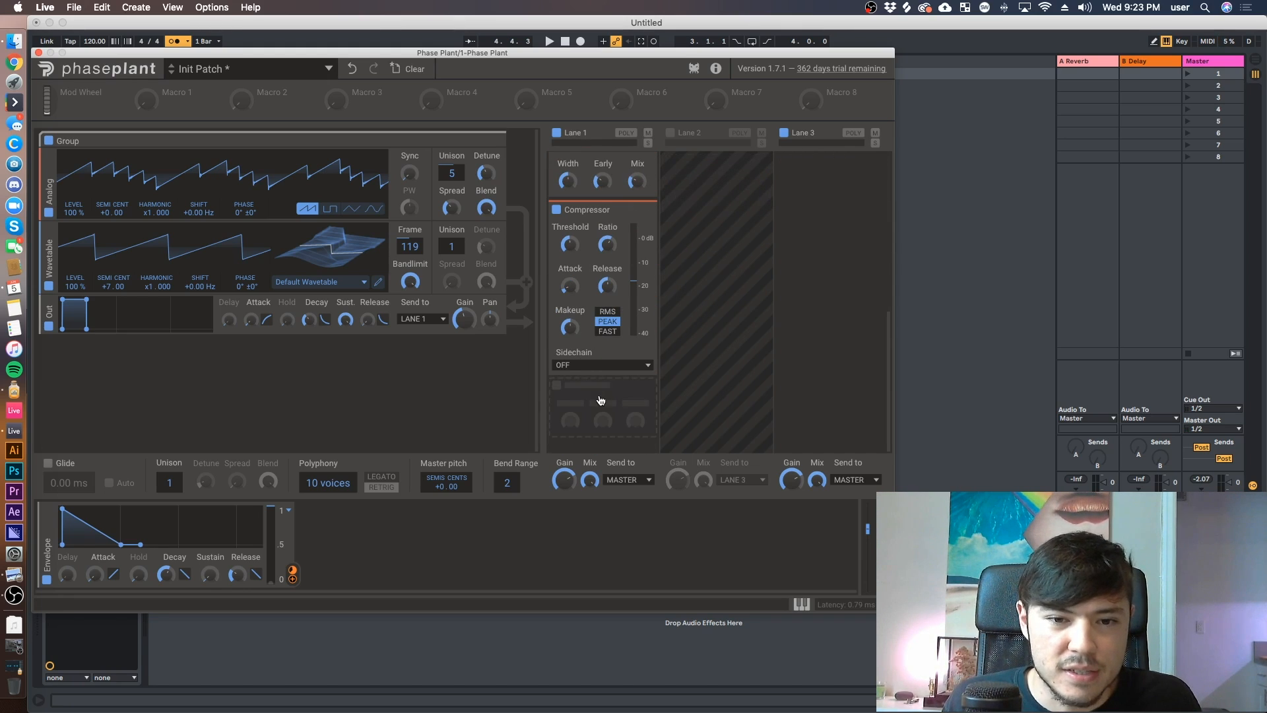
left_click_drag(599, 396, 383, 544)
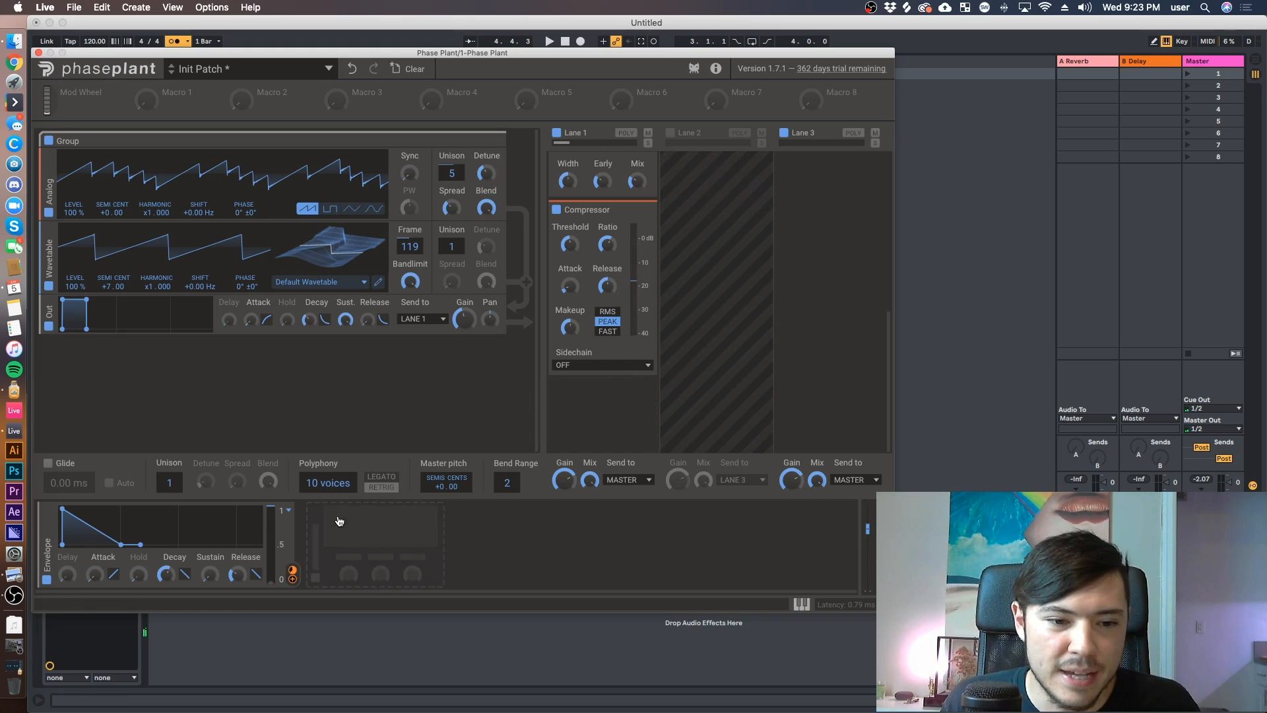
left_click(358, 529)
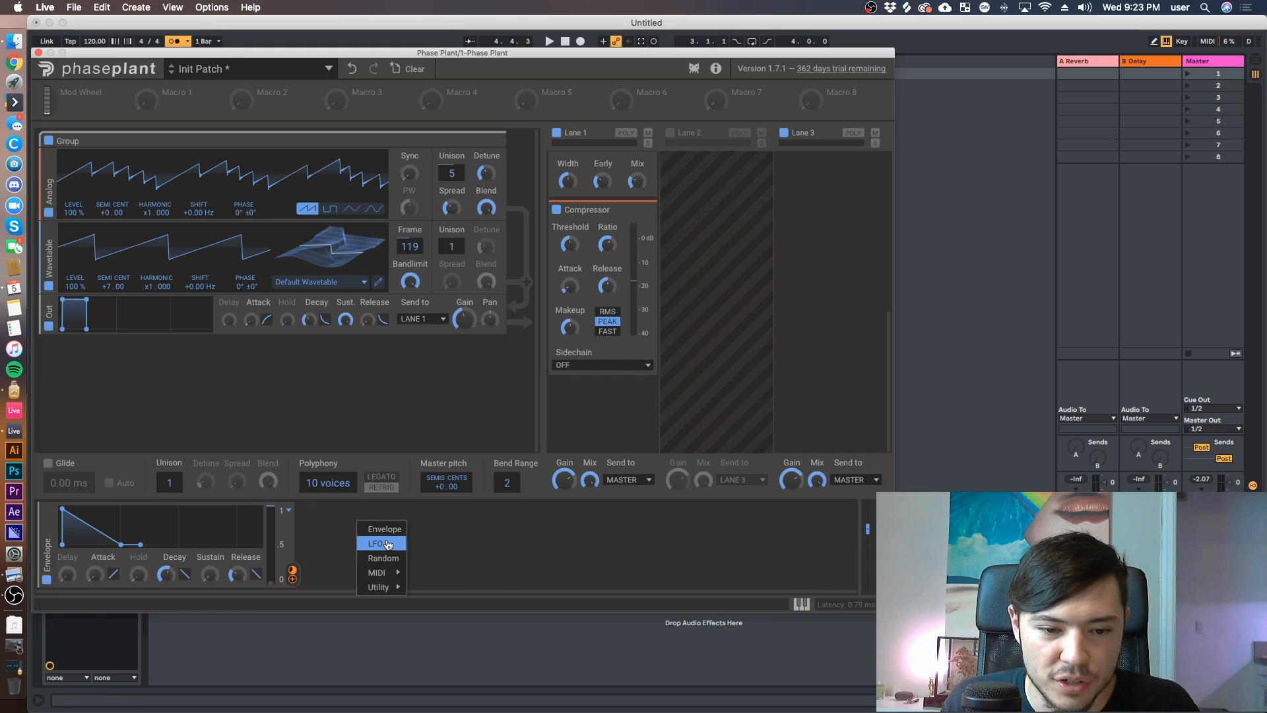
left_click(388, 544)
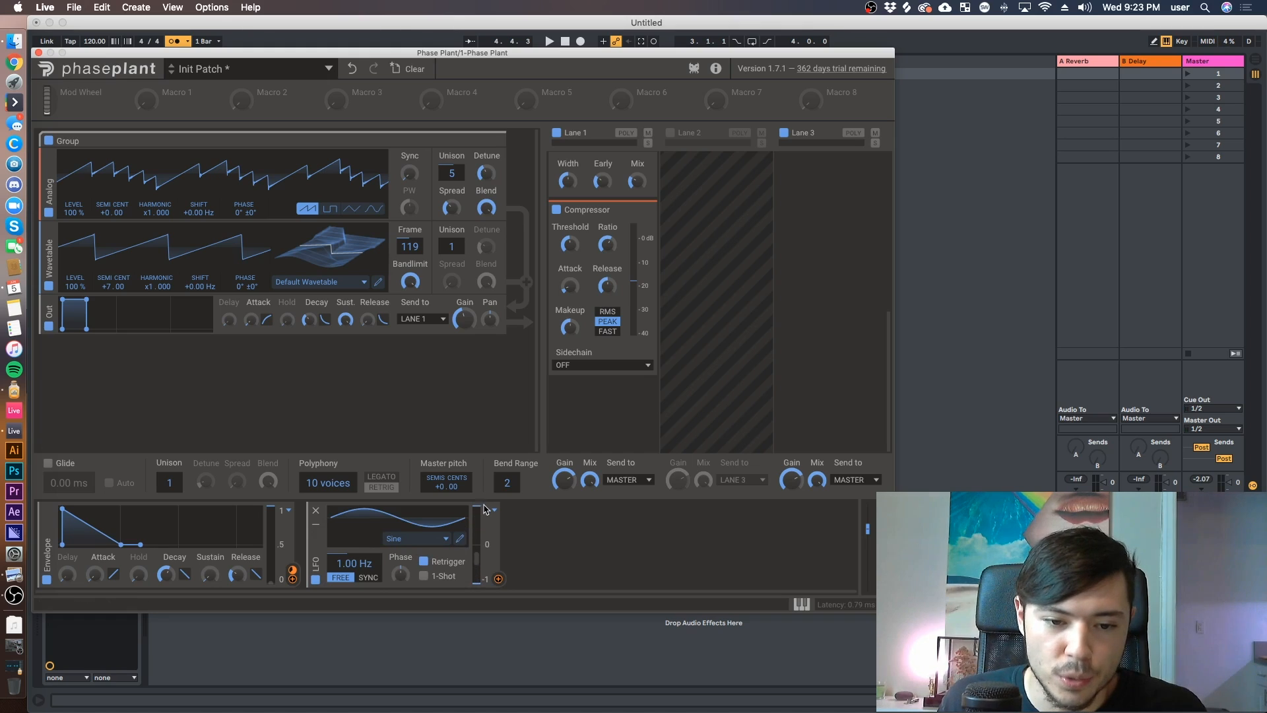
Set the LFO's waveform to Saw and enable both Retrigger and 1-Shot.
left_click(410, 546)
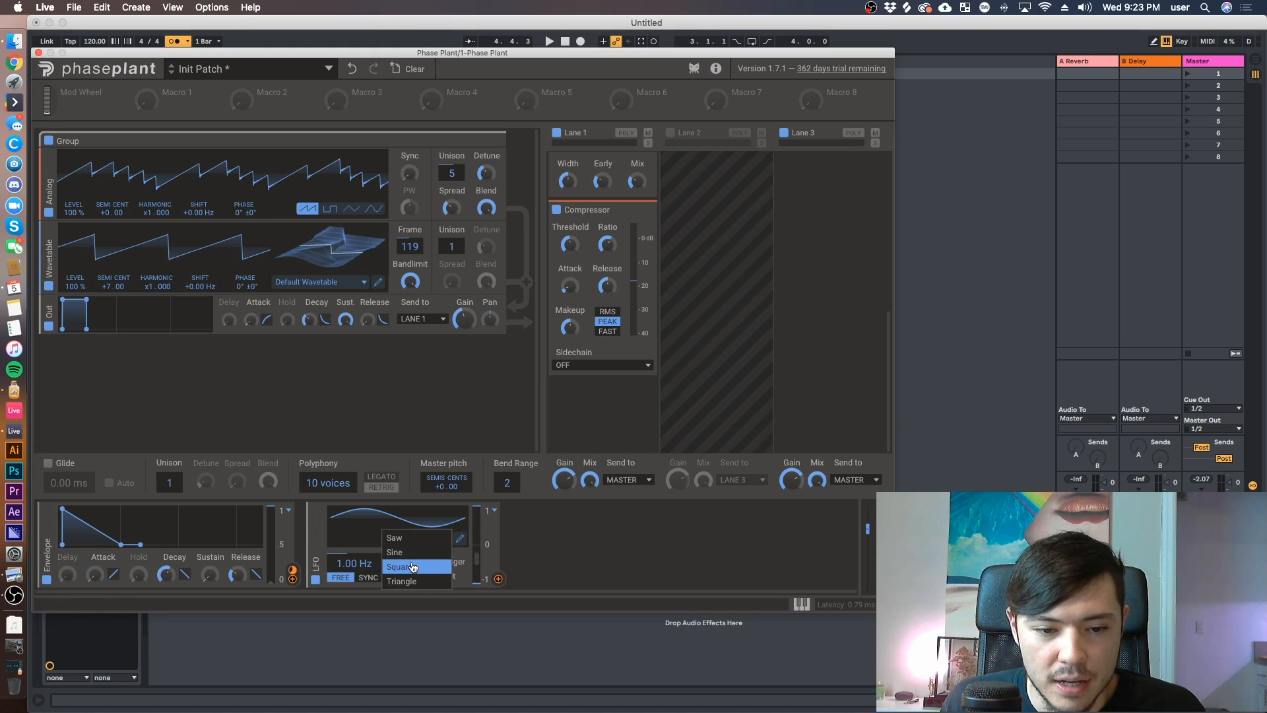
left_click(414, 544)
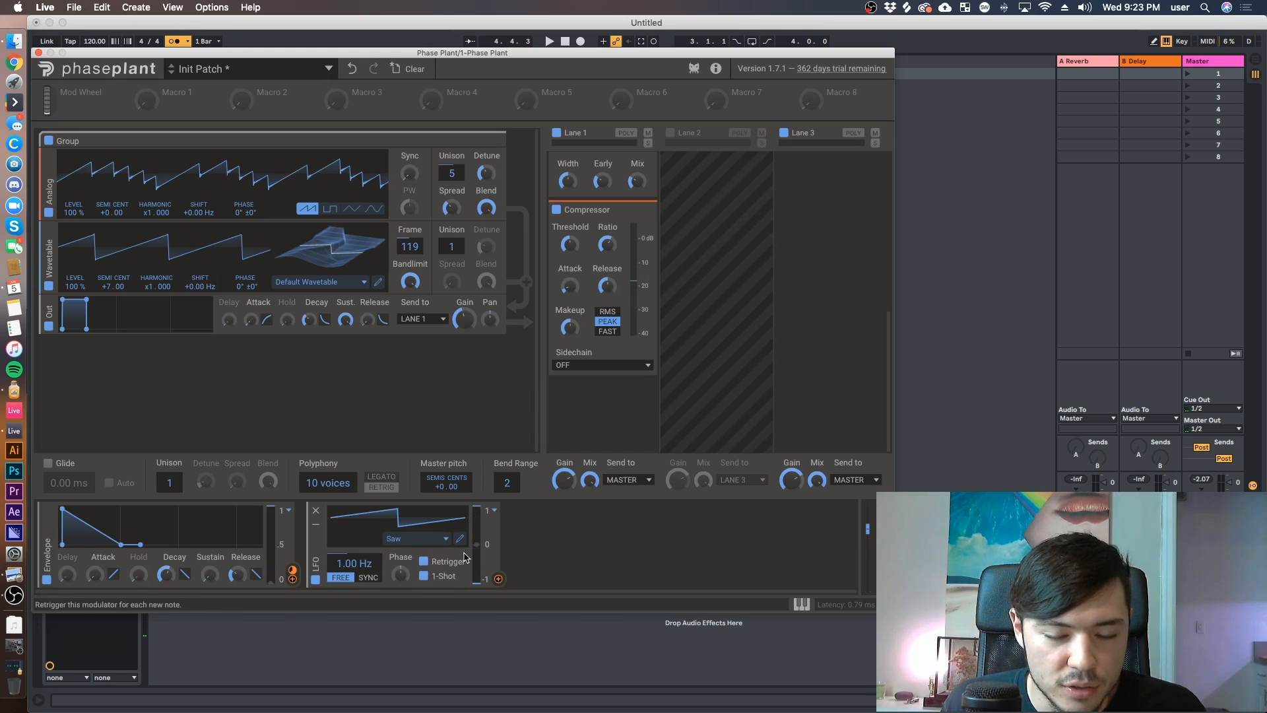
left_click(425, 564)
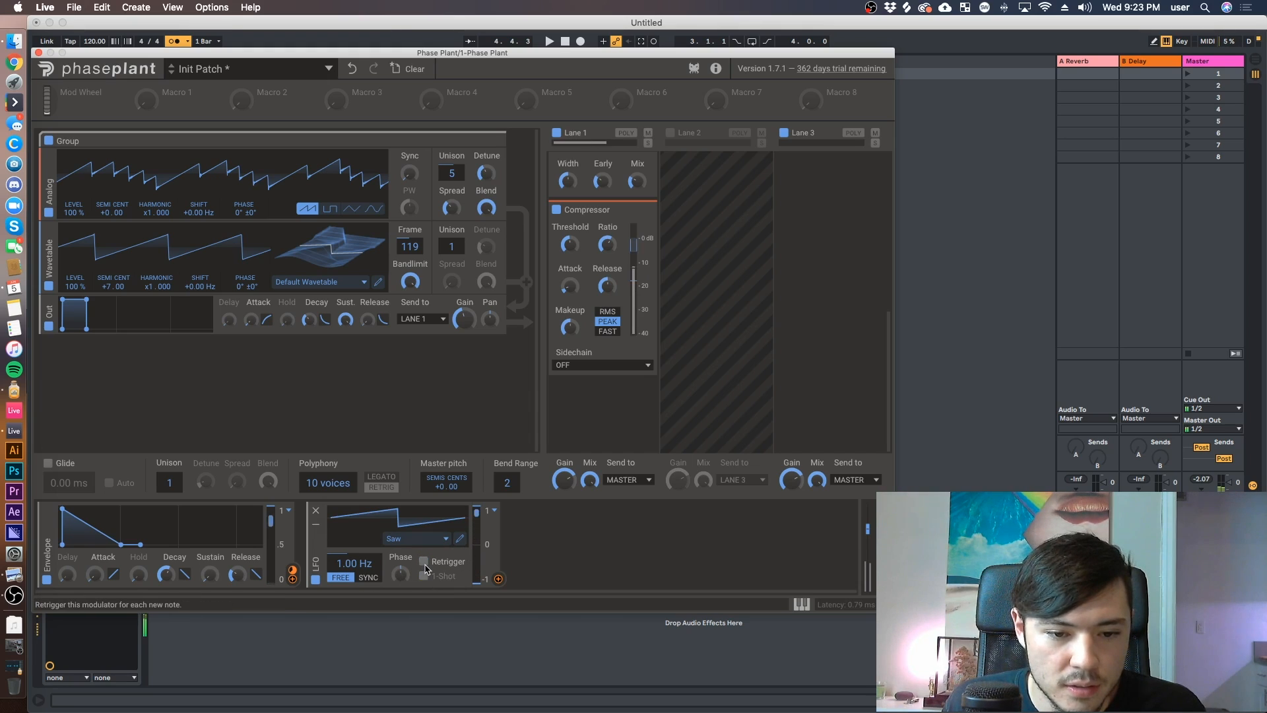
left_click(424, 562)
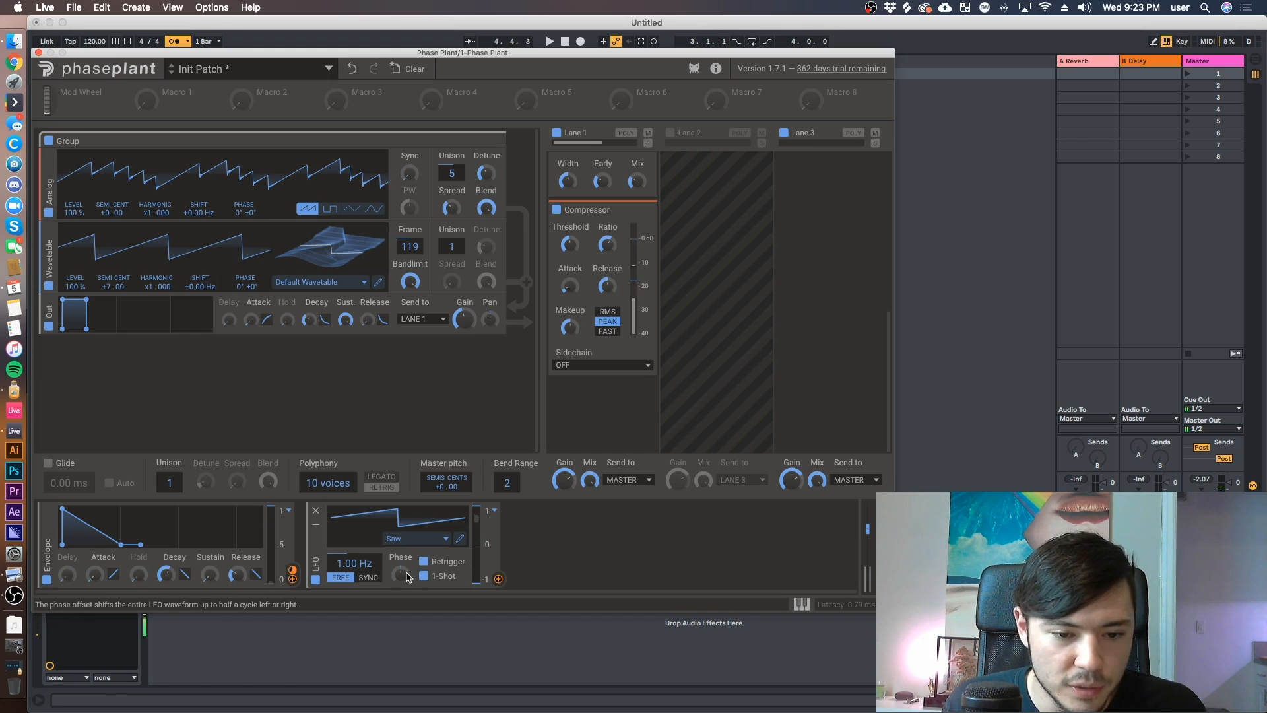
Reshape the LFO into a custom curve falling from 100% through 0% at 1/8 to -100% at 4/8, with its phase offset centred.
left_click_drag(403, 579, 403, 604)
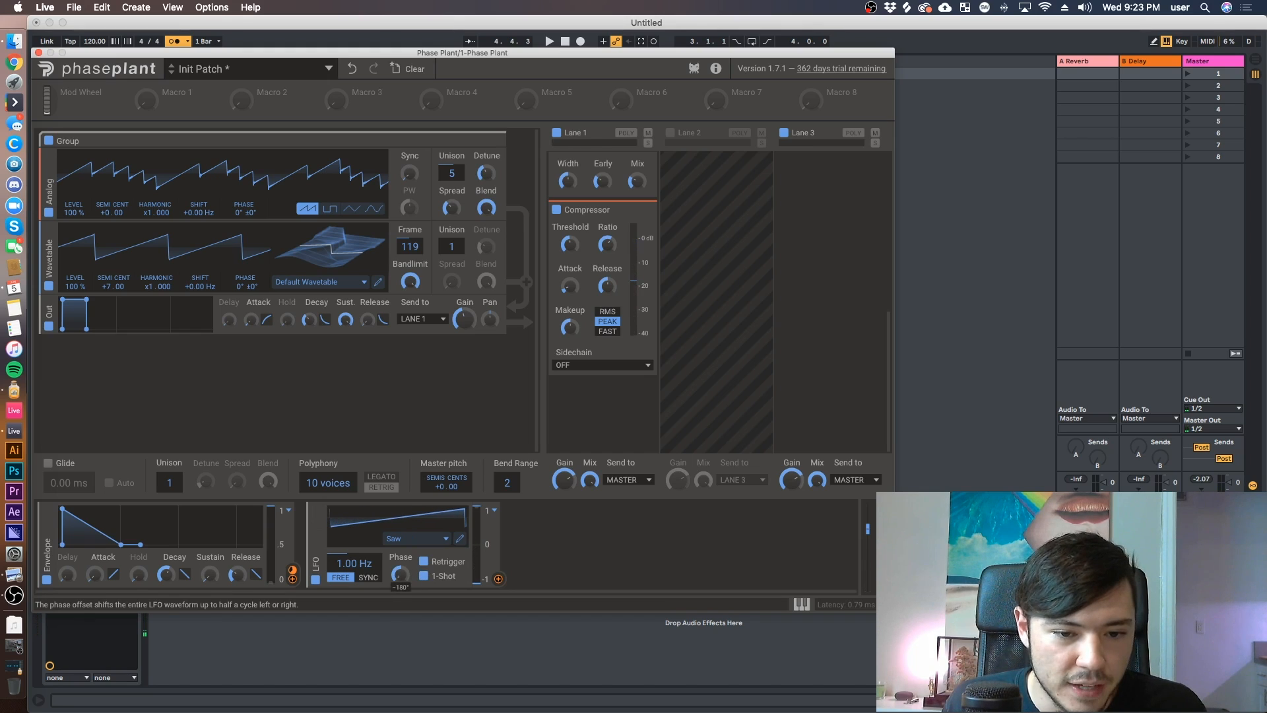
left_click(462, 539)
left_click_drag(625, 282, 373, 227)
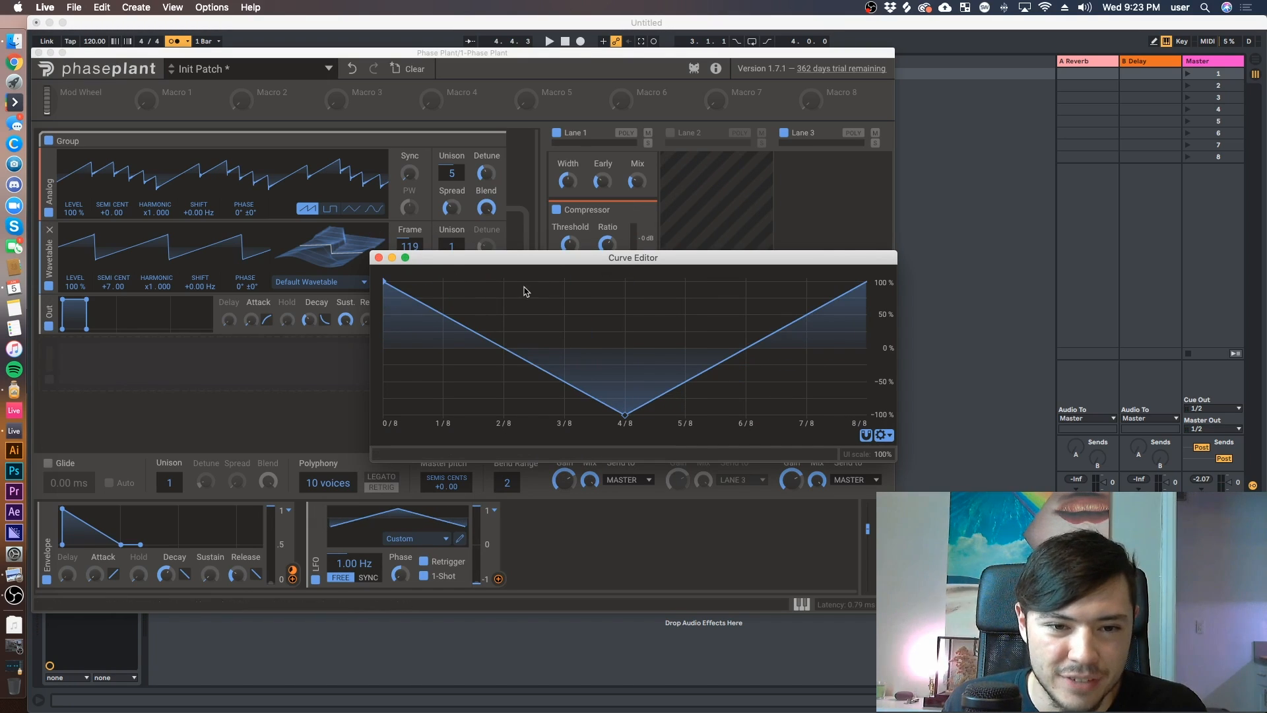
left_click_drag(441, 315, 443, 382)
left_click_drag(684, 381, 831, 418)
left_click(616, 501)
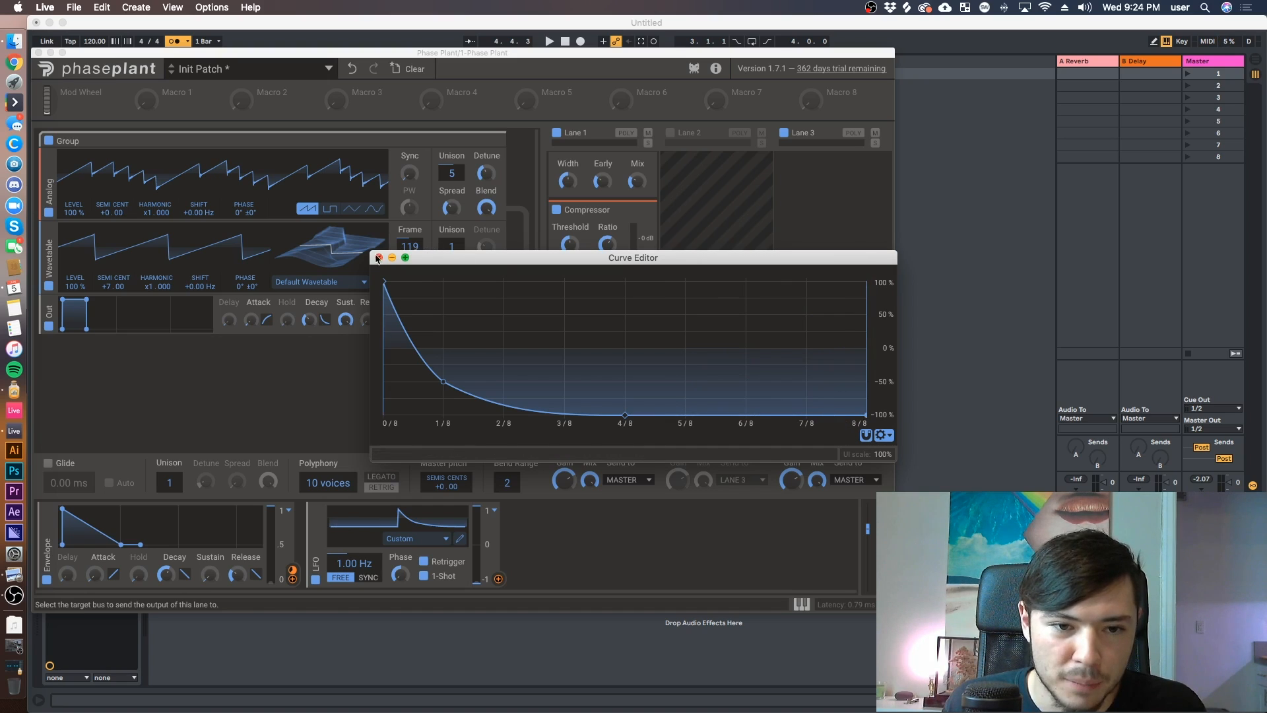
left_click_drag(444, 381, 470, 359)
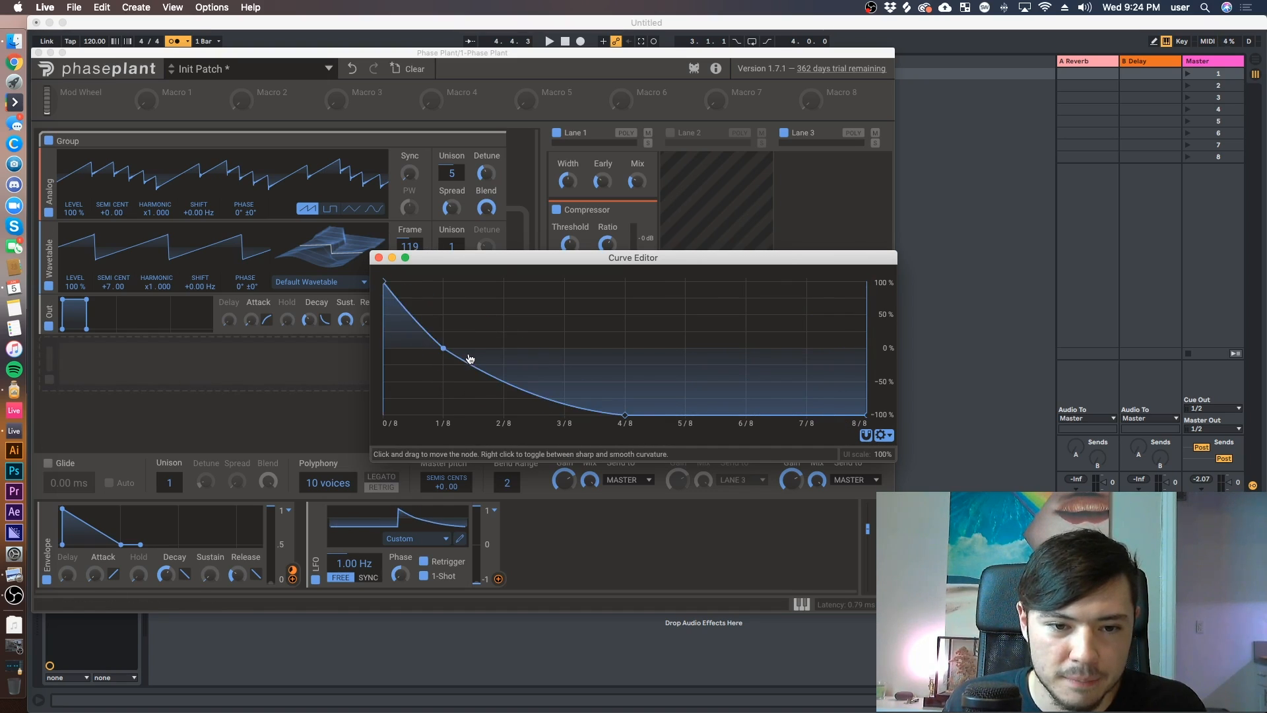
left_click(378, 257)
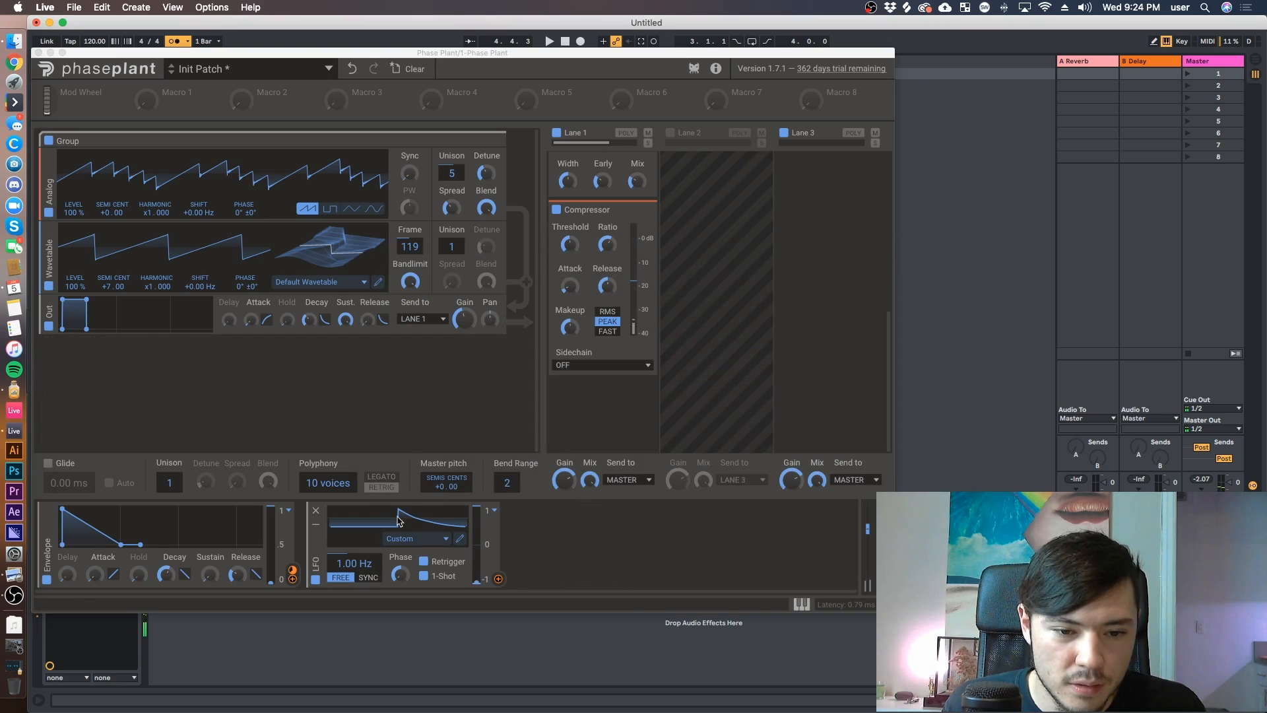
left_click_drag(400, 574, 400, 530)
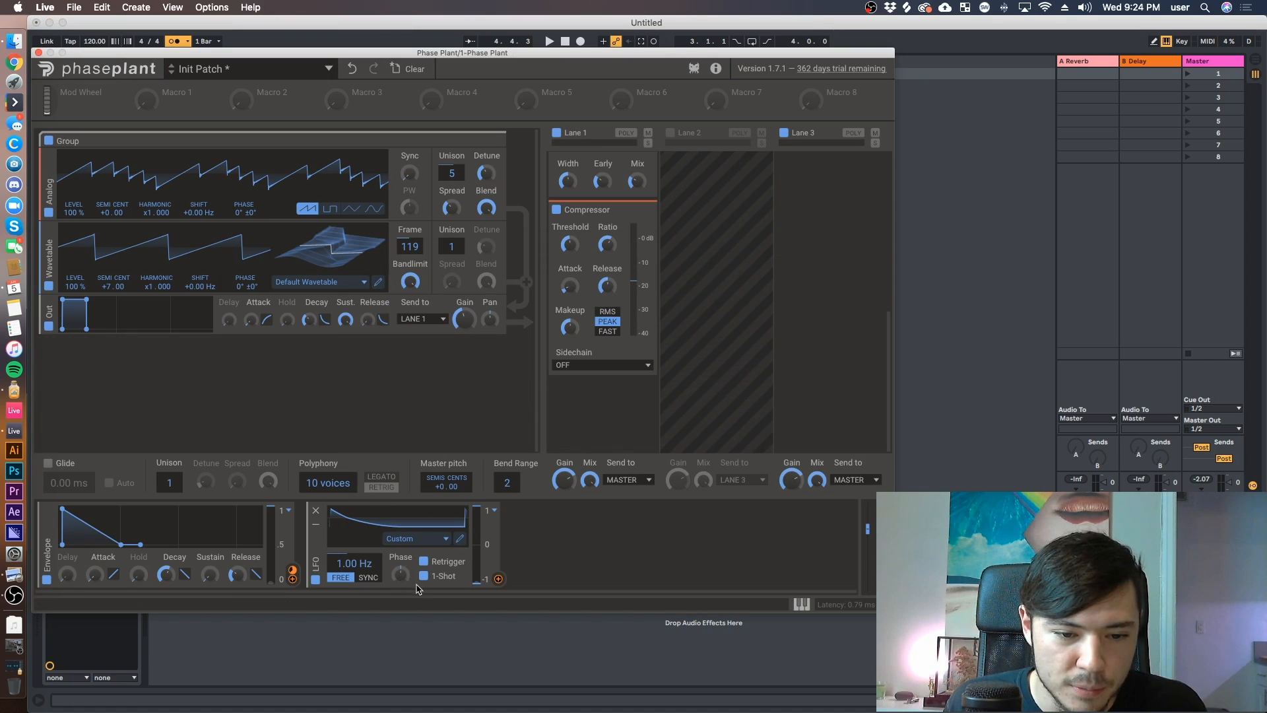
Assign the LFO to modulate the Cutoff of the Lane 1 Filter with a strong positive amount.
left_click(498, 580)
scroll(755, 303, "up", 5)
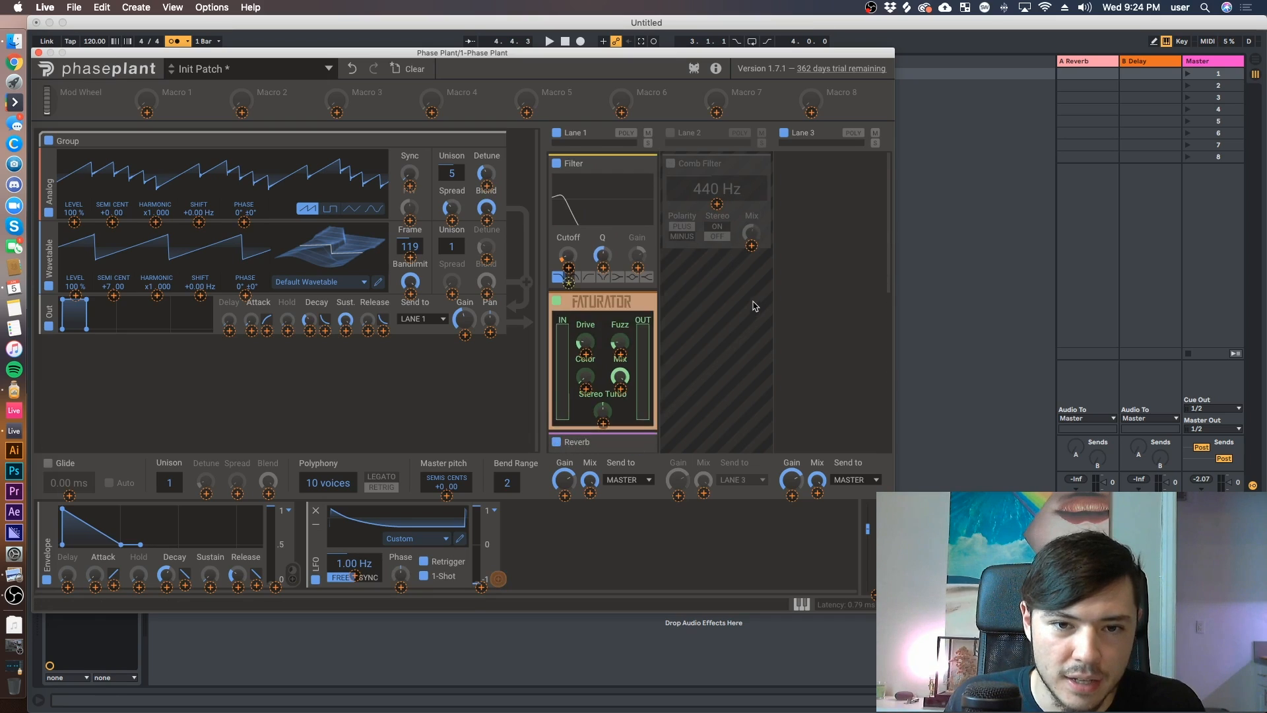
left_click_drag(570, 270, 569, 257)
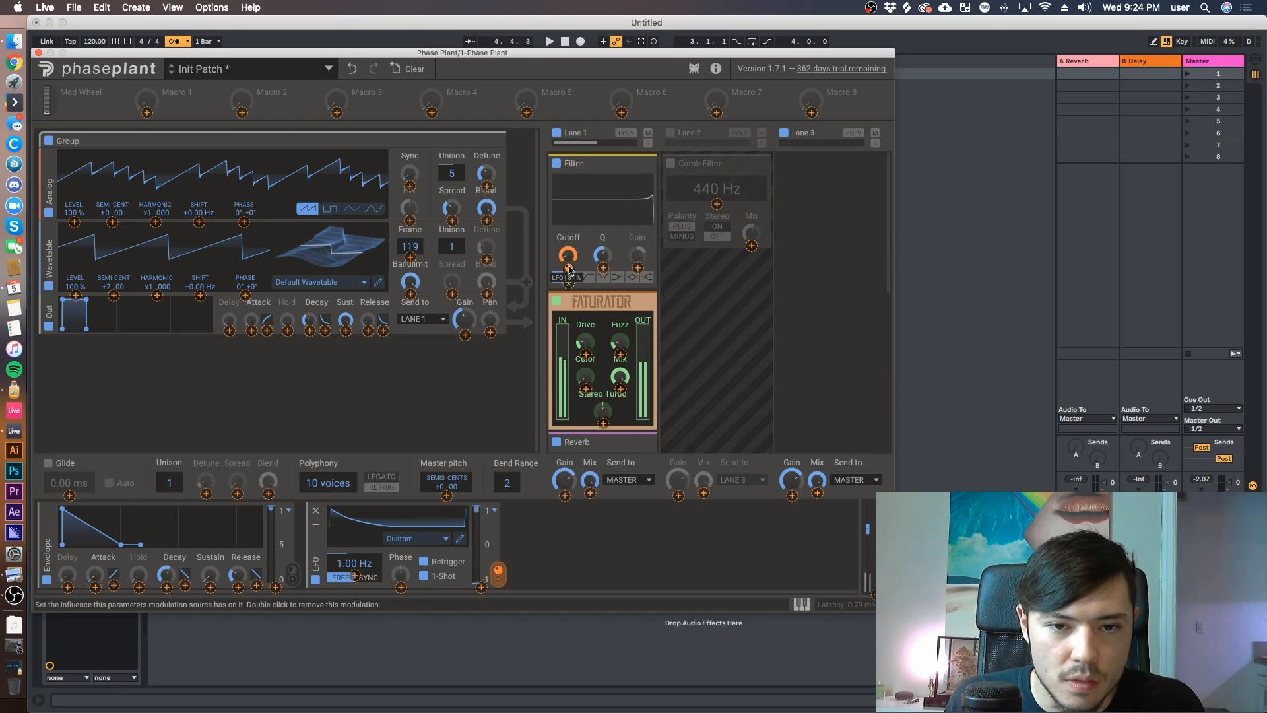
Switch the LFO to tempo-synced timing at 1/16 and disable 1-Shot.
left_click(369, 578)
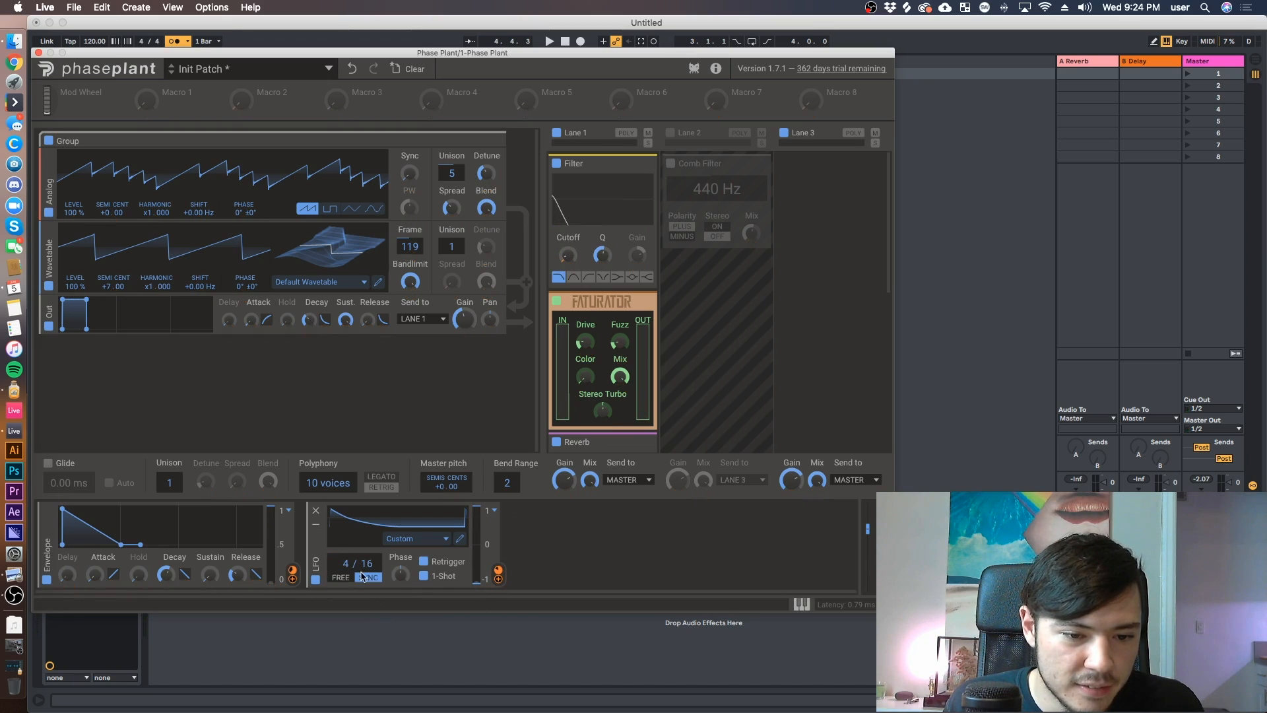
left_click_drag(346, 564, 346, 571)
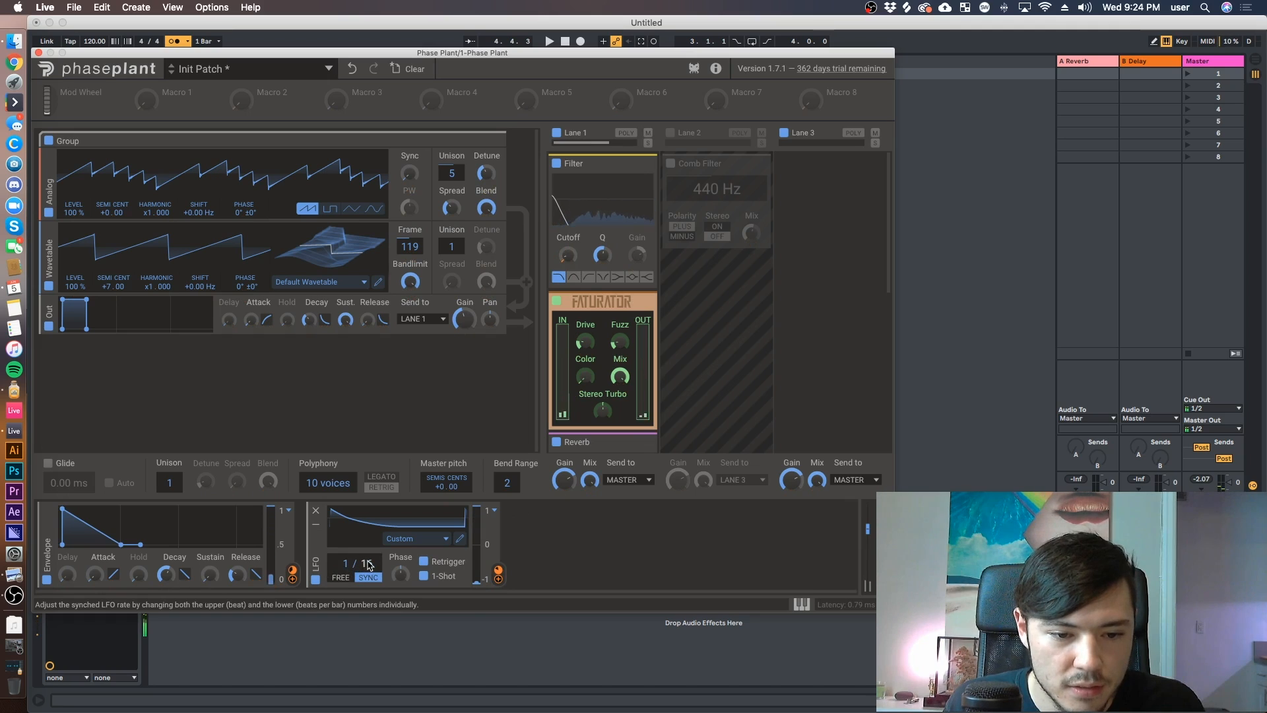
left_click(426, 576)
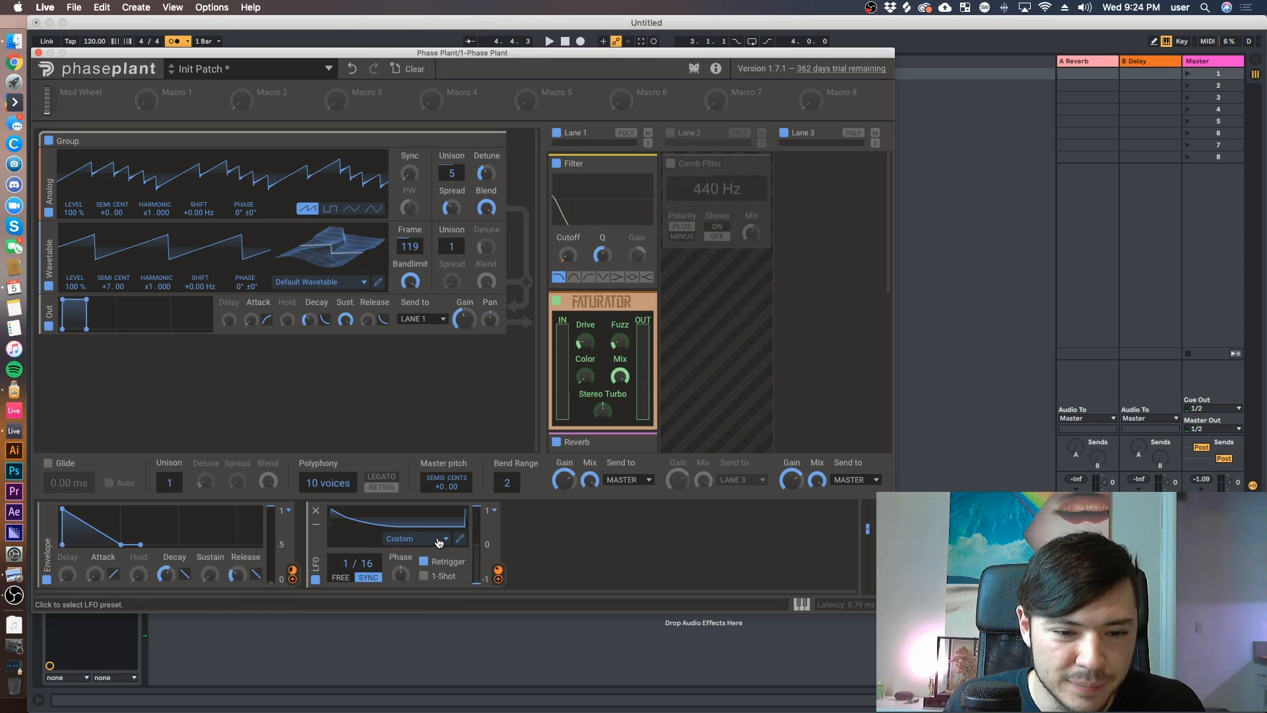
Straighten the LFO's custom curve into a linear ramp from 100% through 0% at 4/8 down to -100%.
left_click(460, 539)
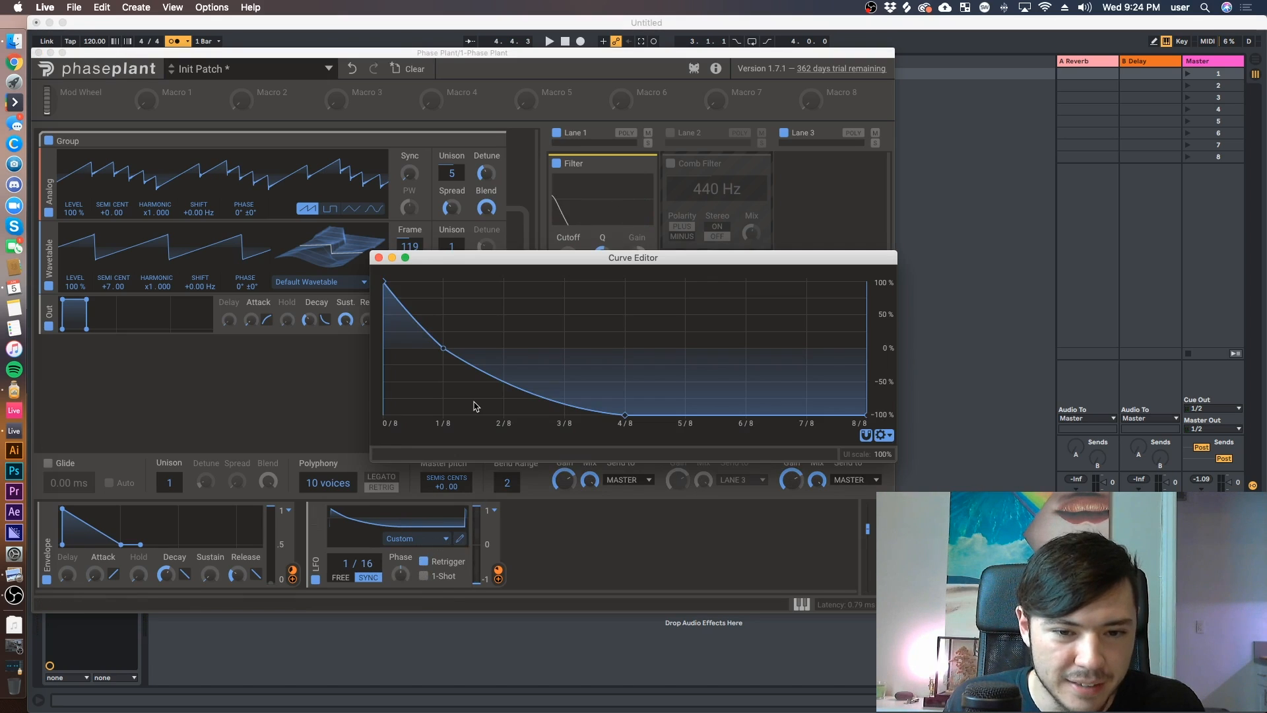
double_click(626, 415)
left_click_drag(443, 348, 613, 354)
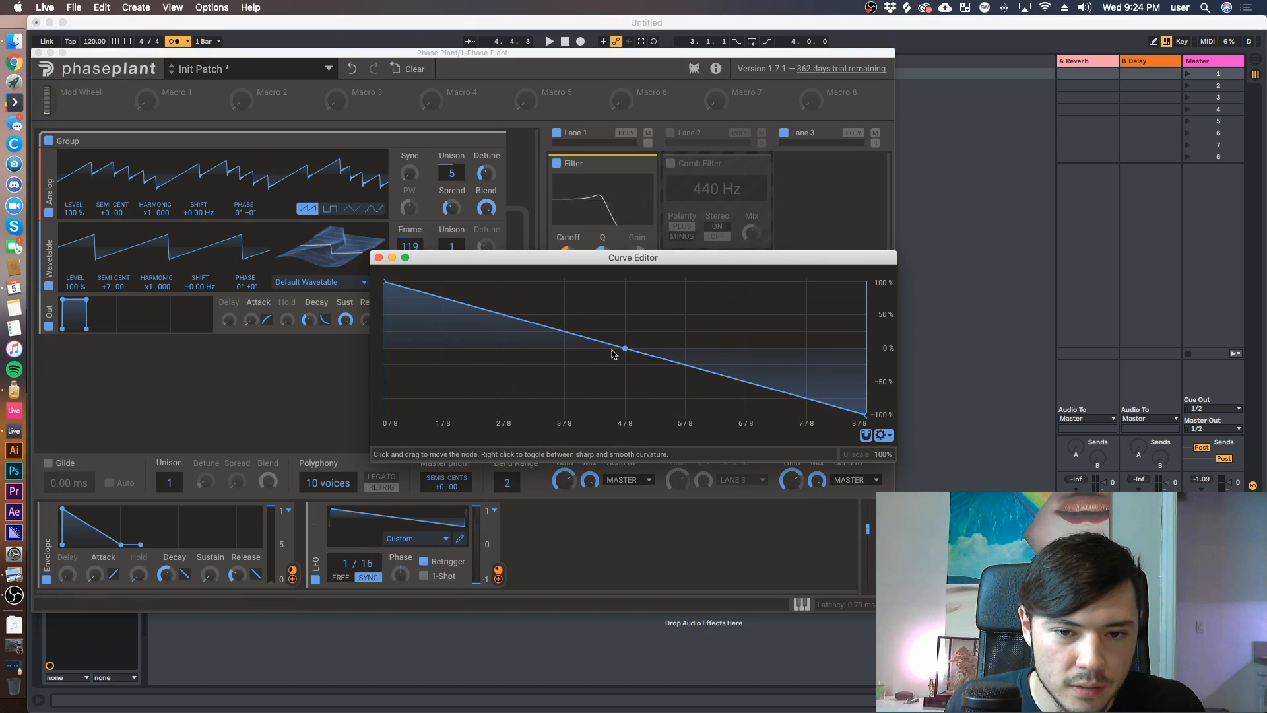
left_click(536, 534)
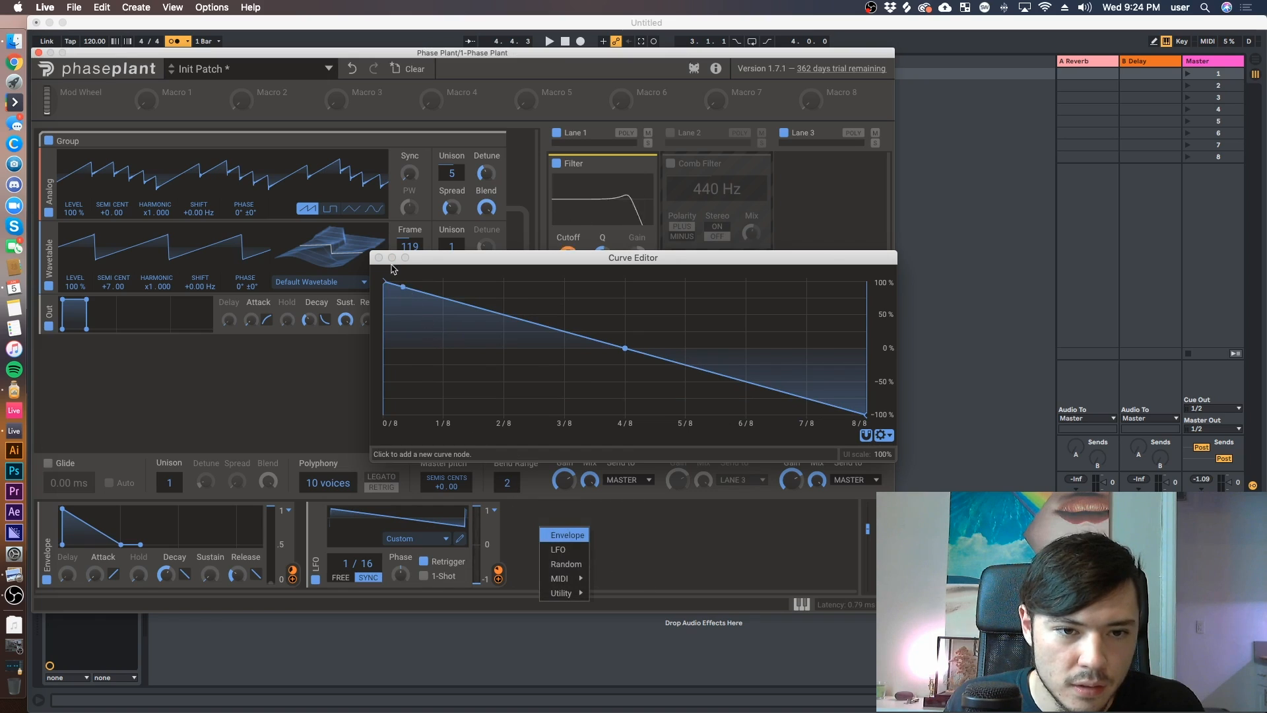
left_click(378, 258)
left_click(585, 340)
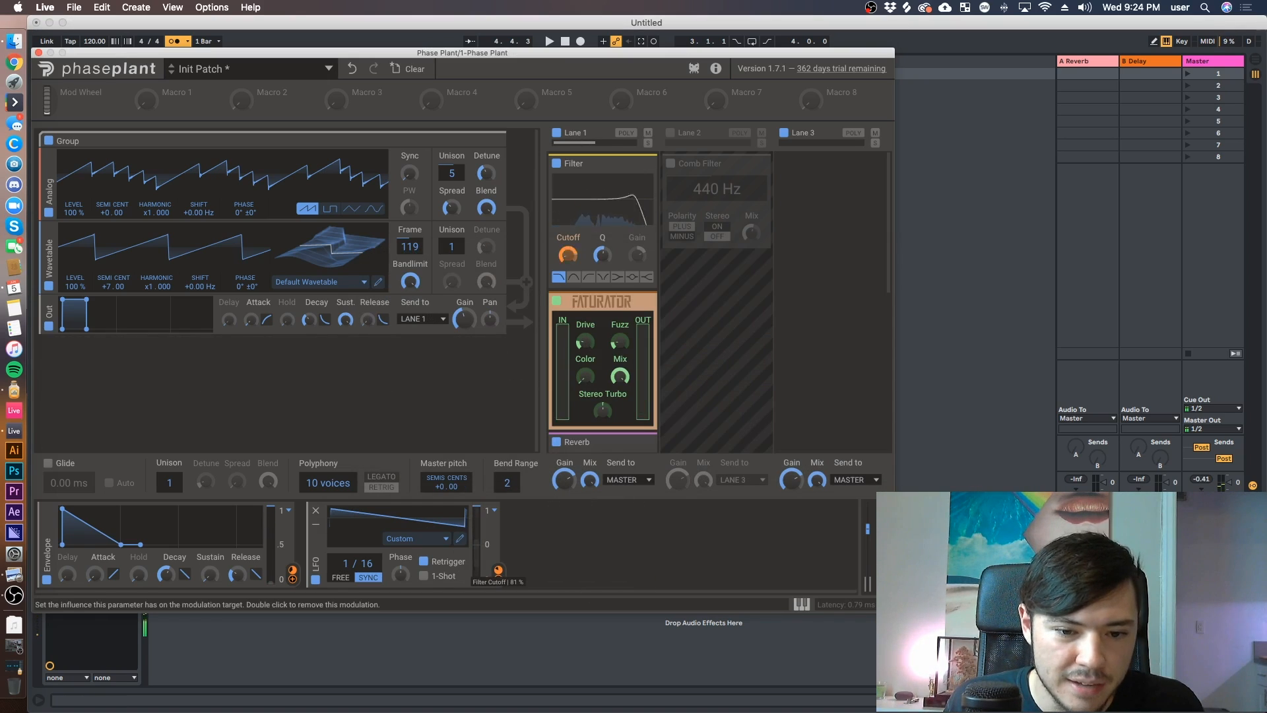
Fine-tune the LFO's modulation amount on the Filter cutoff and lower the base cutoff.
left_click_drag(499, 570, 498, 590)
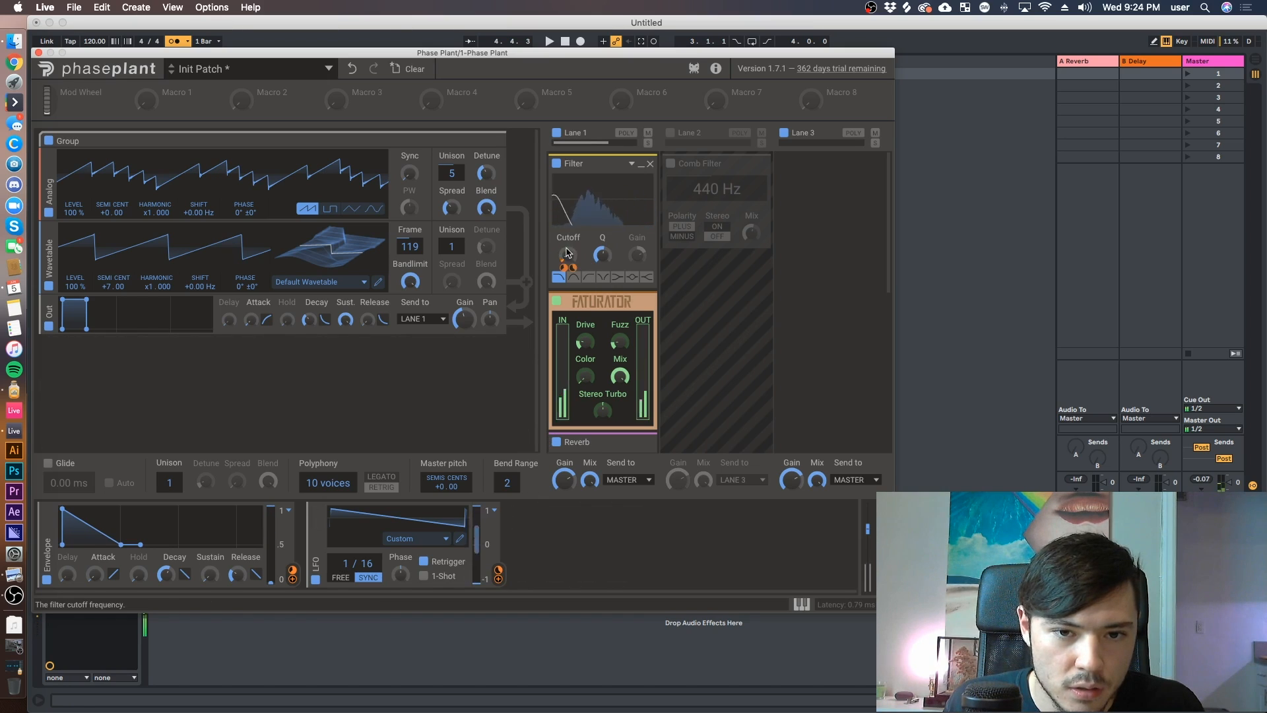
left_click_drag(567, 251, 566, 267)
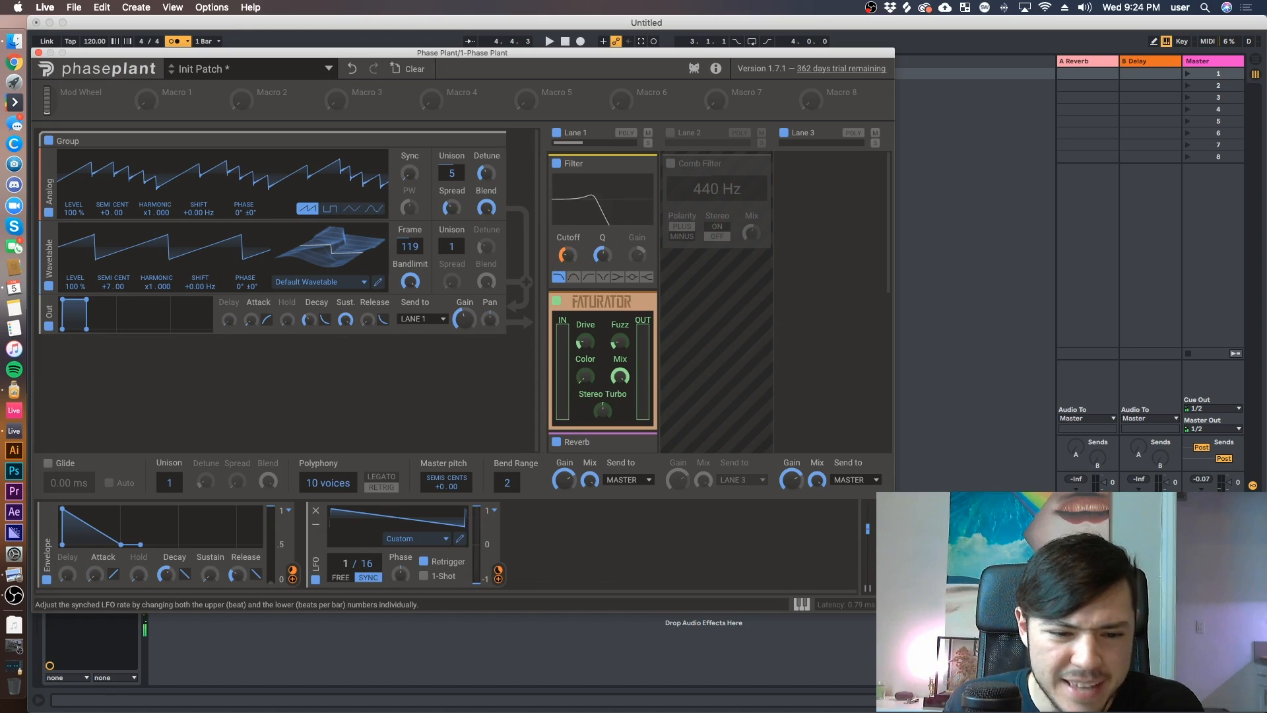
Set the LFO's synced rate to 1/8.
left_click_drag(345, 564, 345, 557)
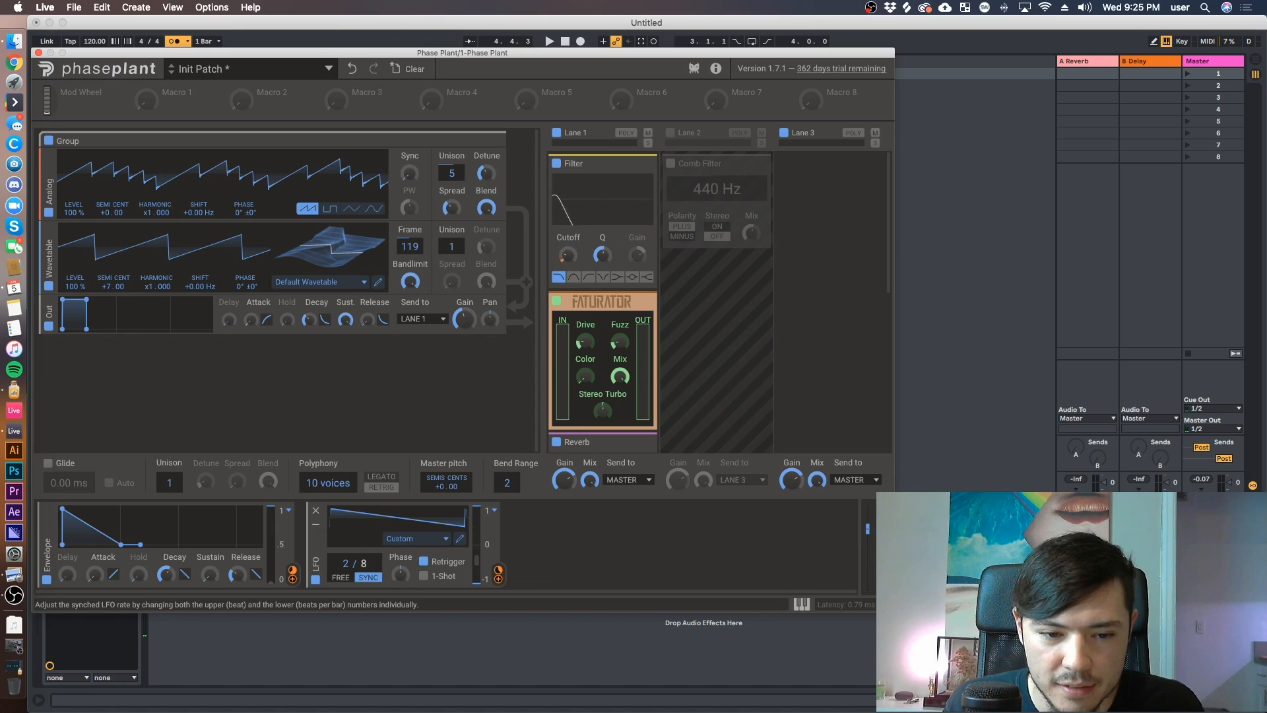
left_click_drag(345, 563, 345, 561)
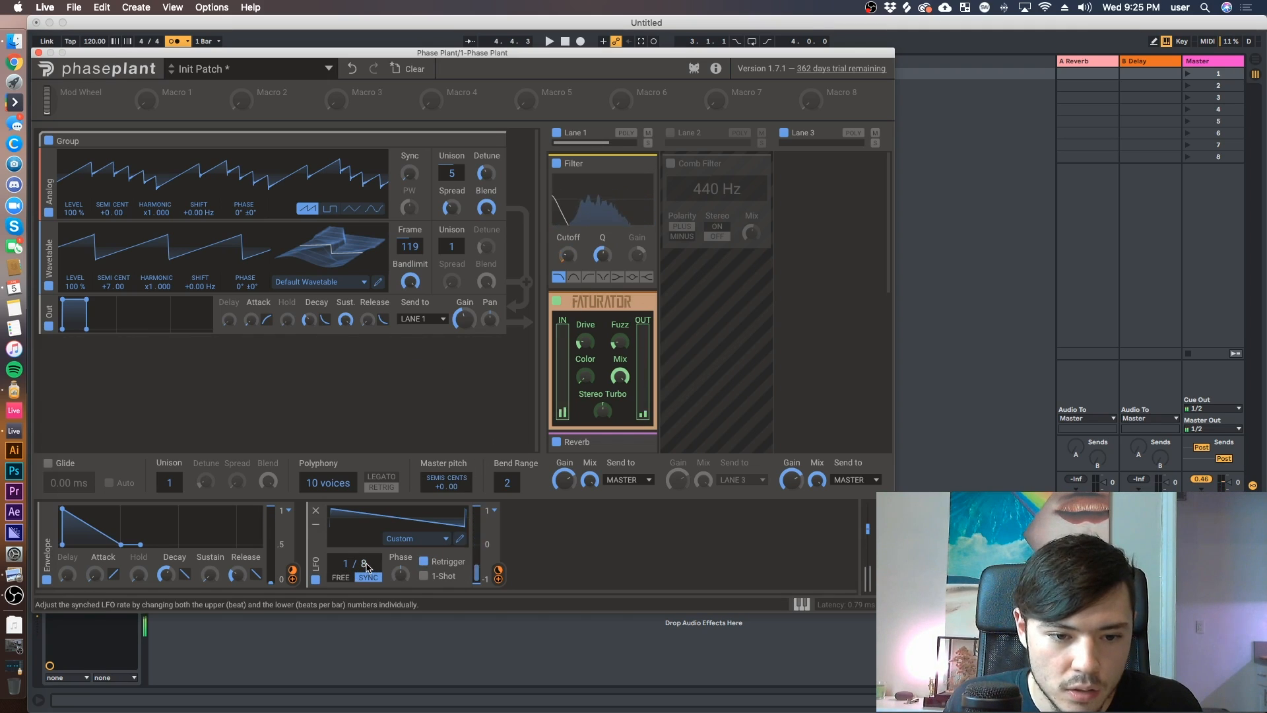
mouse_move(364, 564)
left_mouse_down()
mouse_move(364, 575)
mouse_move(364, 545)
mouse_move(364, 558)
left_mouse_up()
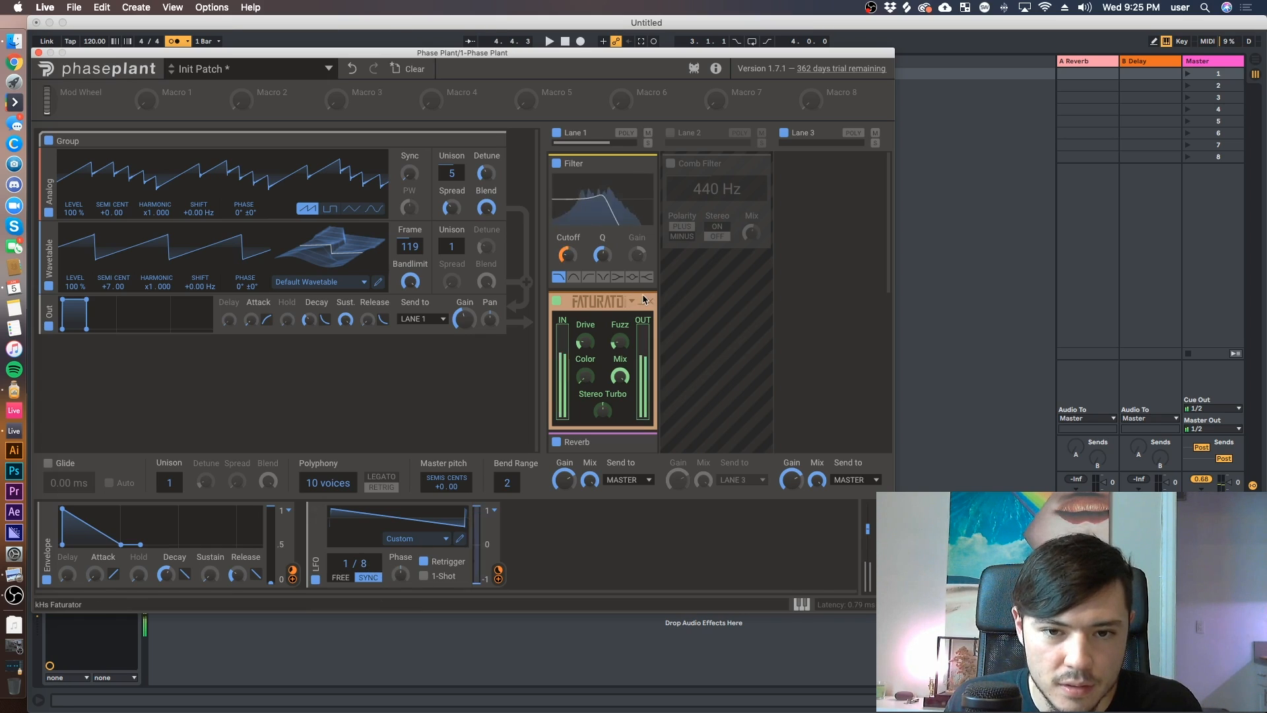
Add a Delay effect below the Compressor at the end of Lane 1.
scroll(630, 330, "down", 5)
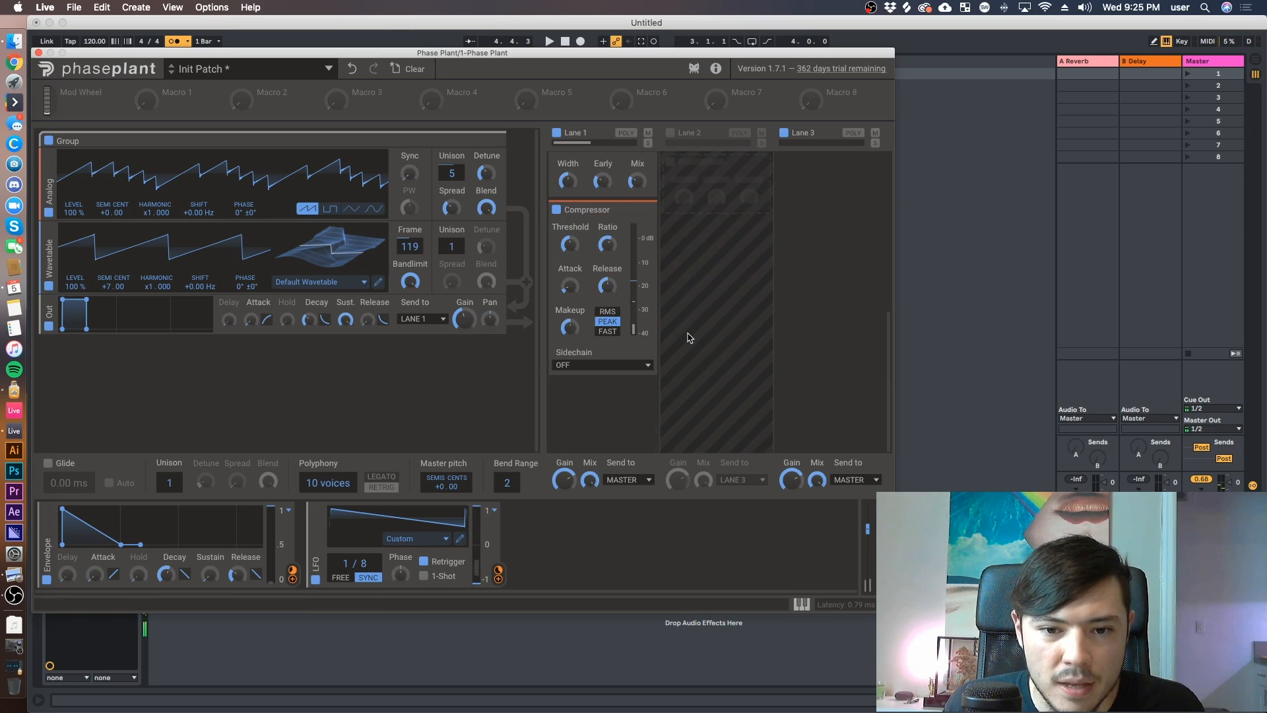
scroll(611, 291, "up", 5)
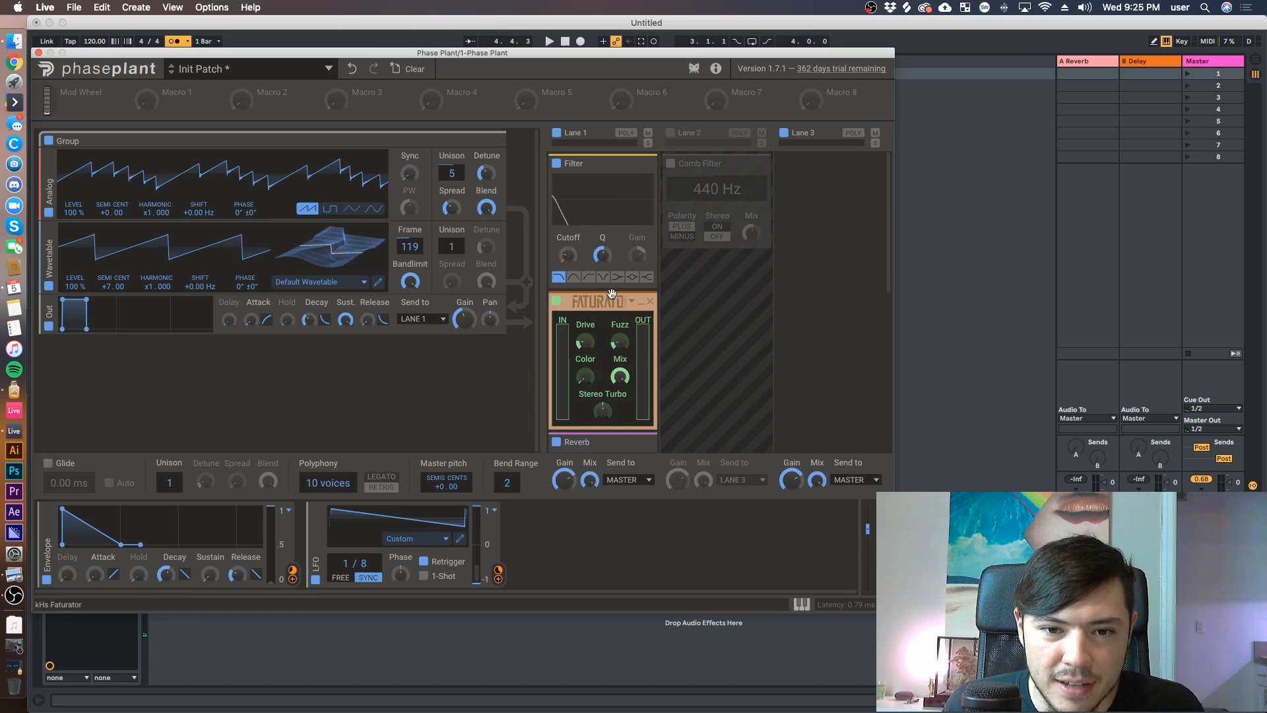
scroll(612, 300, "down", 5)
left_click(597, 409)
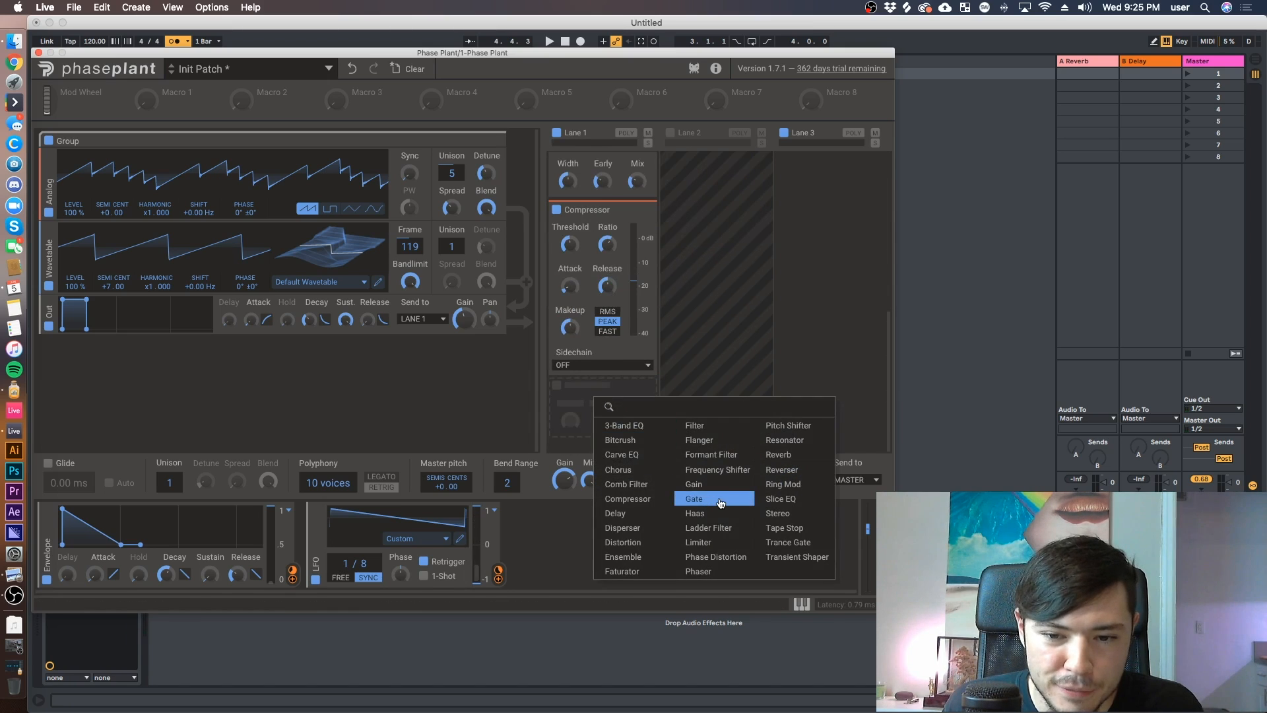
left_click(616, 513)
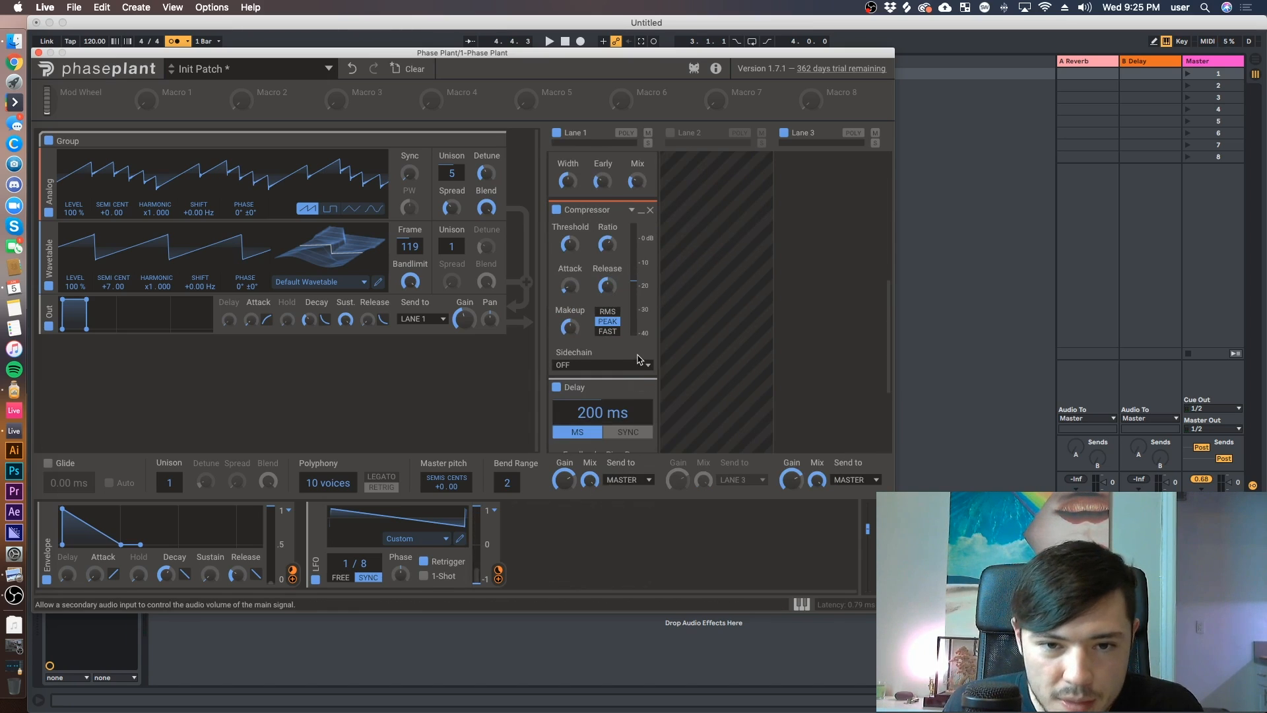
Move the Delay between Faturator and Reverb in Lane 1, and move the Compressor below the Comb Filter in Lane 2.
scroll(602, 330, "up", 5)
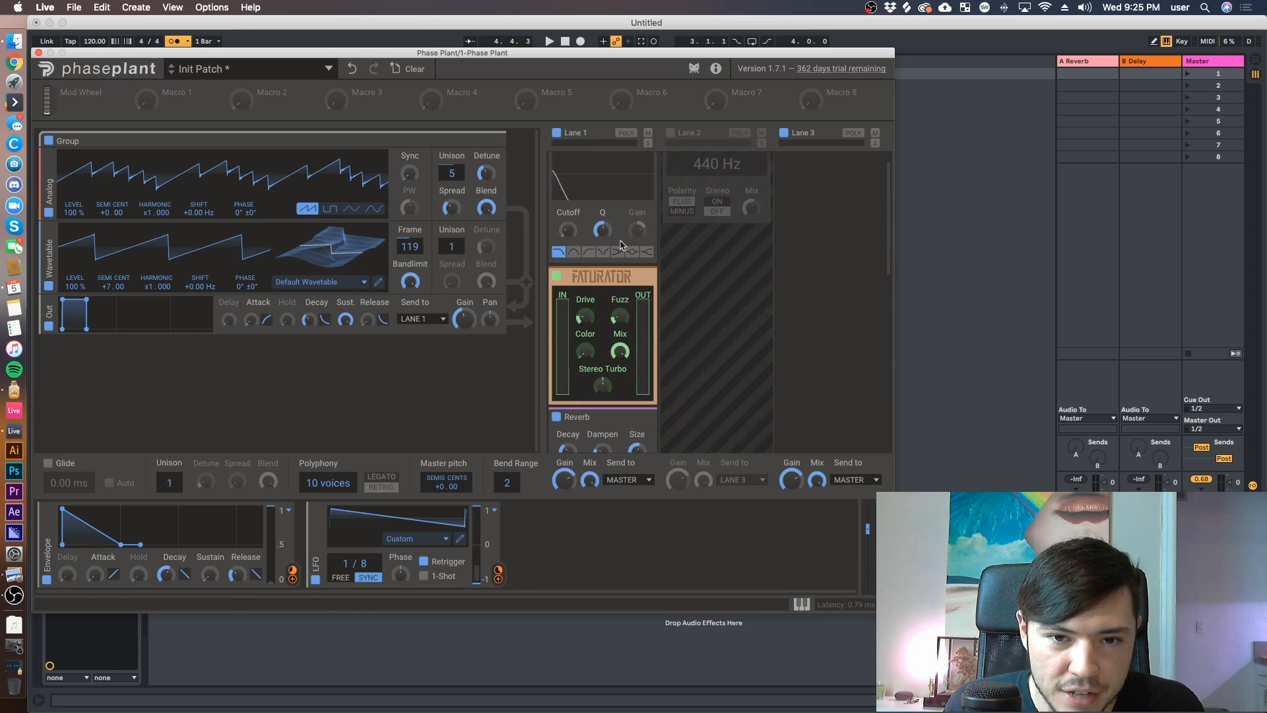
scroll(599, 380, "down", 5)
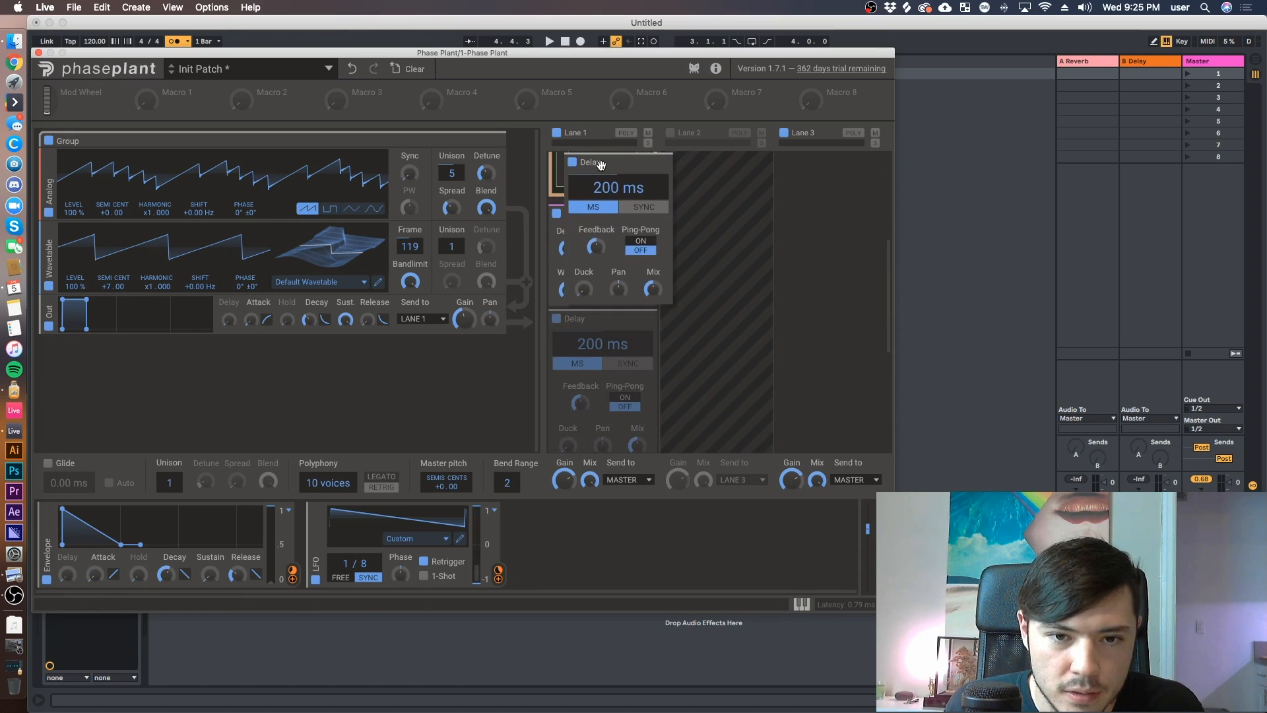
scroll(687, 309, "down", 4)
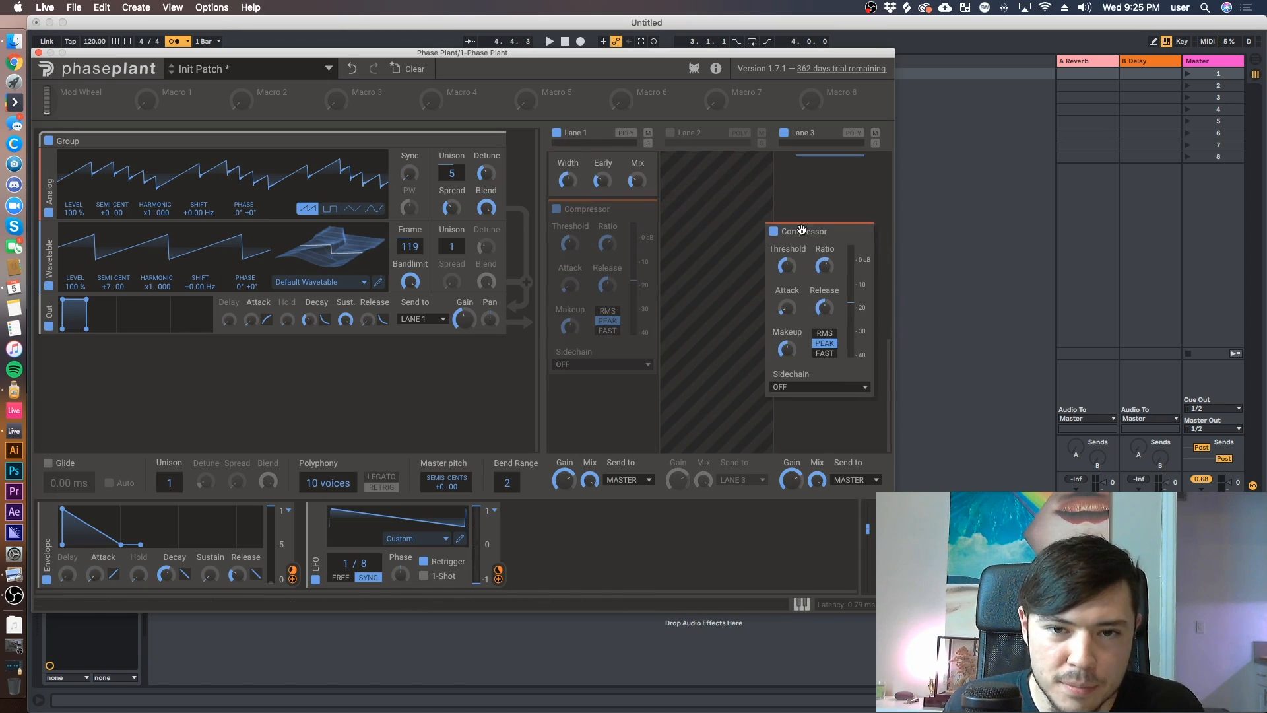
scroll(743, 241, "up", 2)
Enable Lane 2 and send Lane 1's output to Lane 2.
left_click(670, 132)
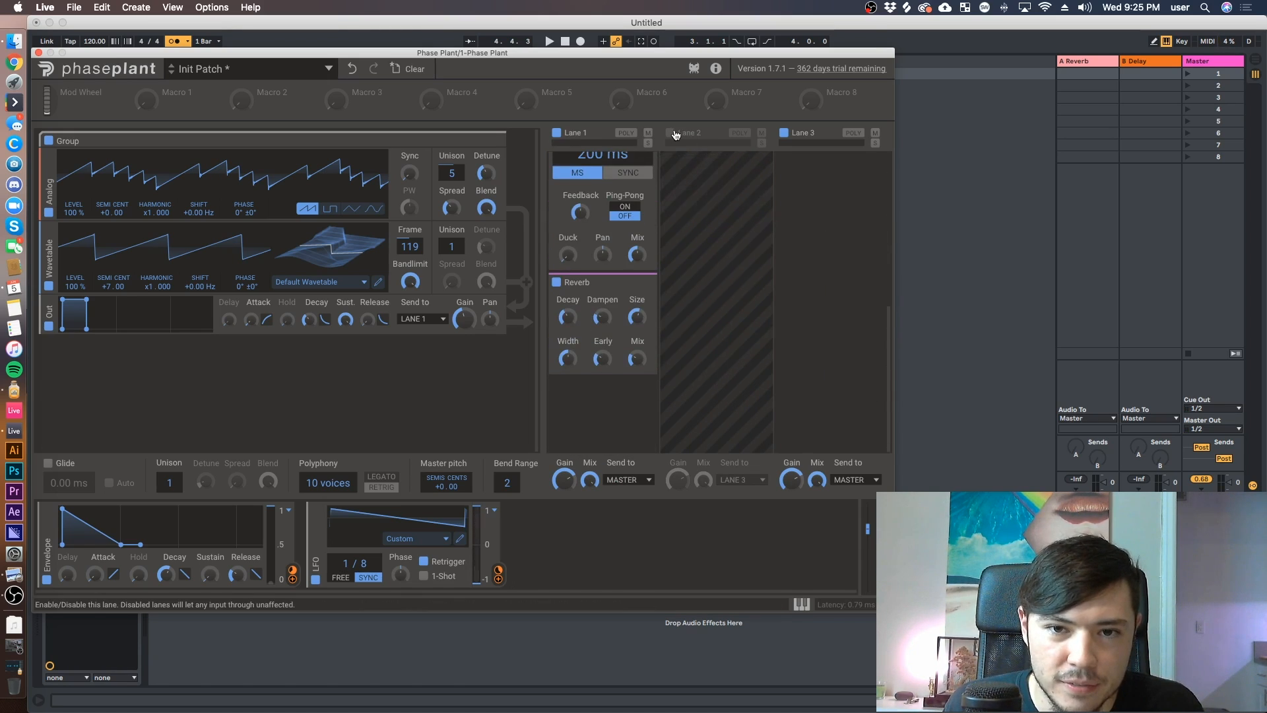
left_click(627, 479)
left_click(627, 481)
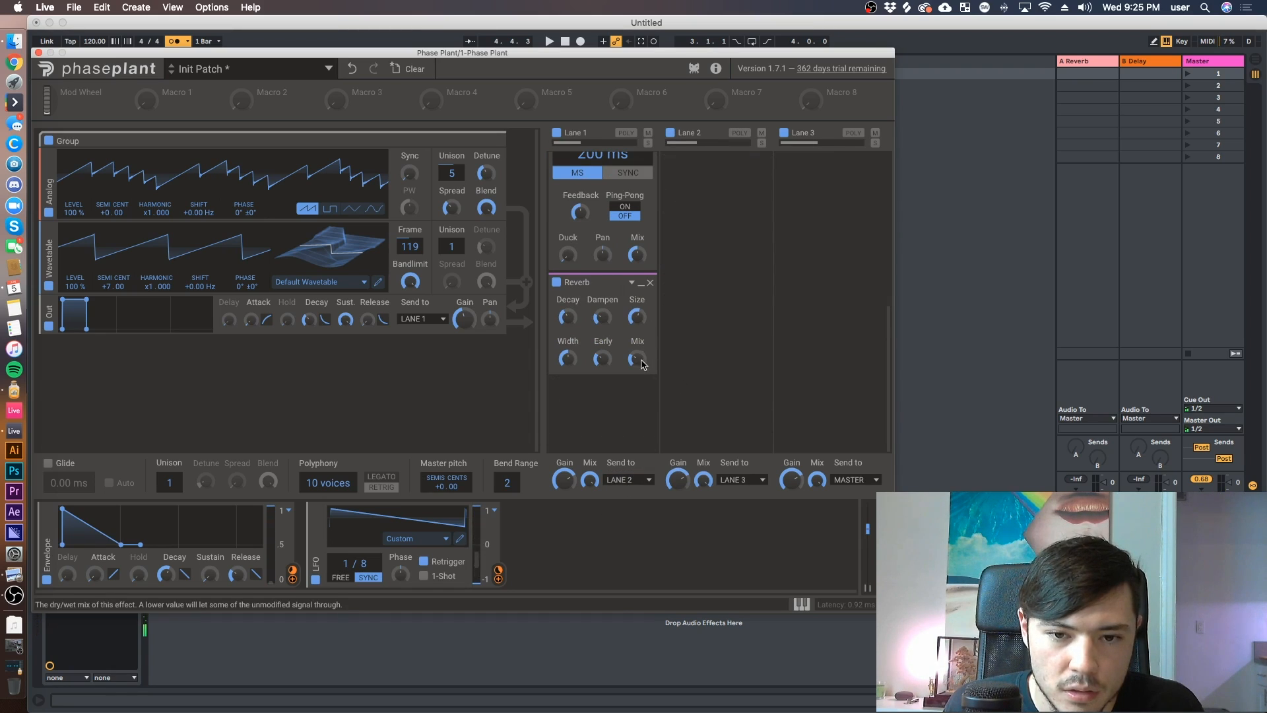
Set the Delay to Ping-Pong with a synced 4/16 time, a Mix of about 23%, and a slightly raised Duck.
scroll(712, 305, "up", 4)
scroll(685, 348, "down", 3)
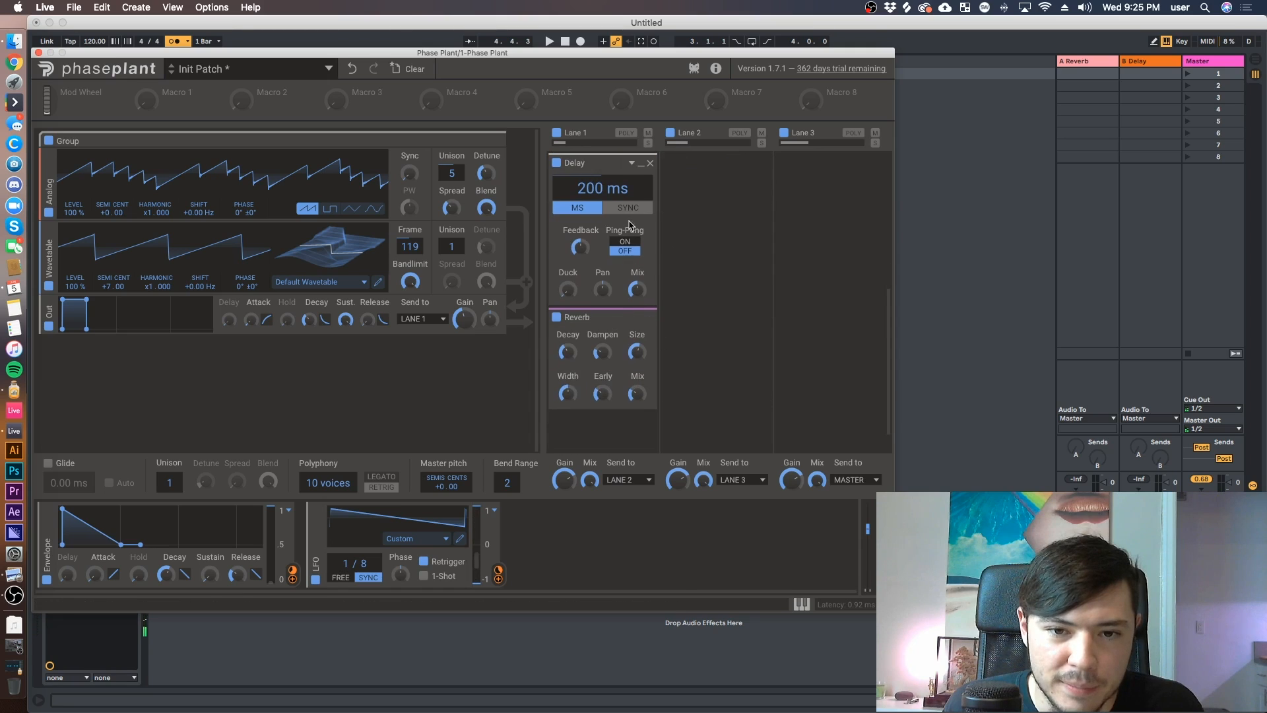
left_click(625, 248)
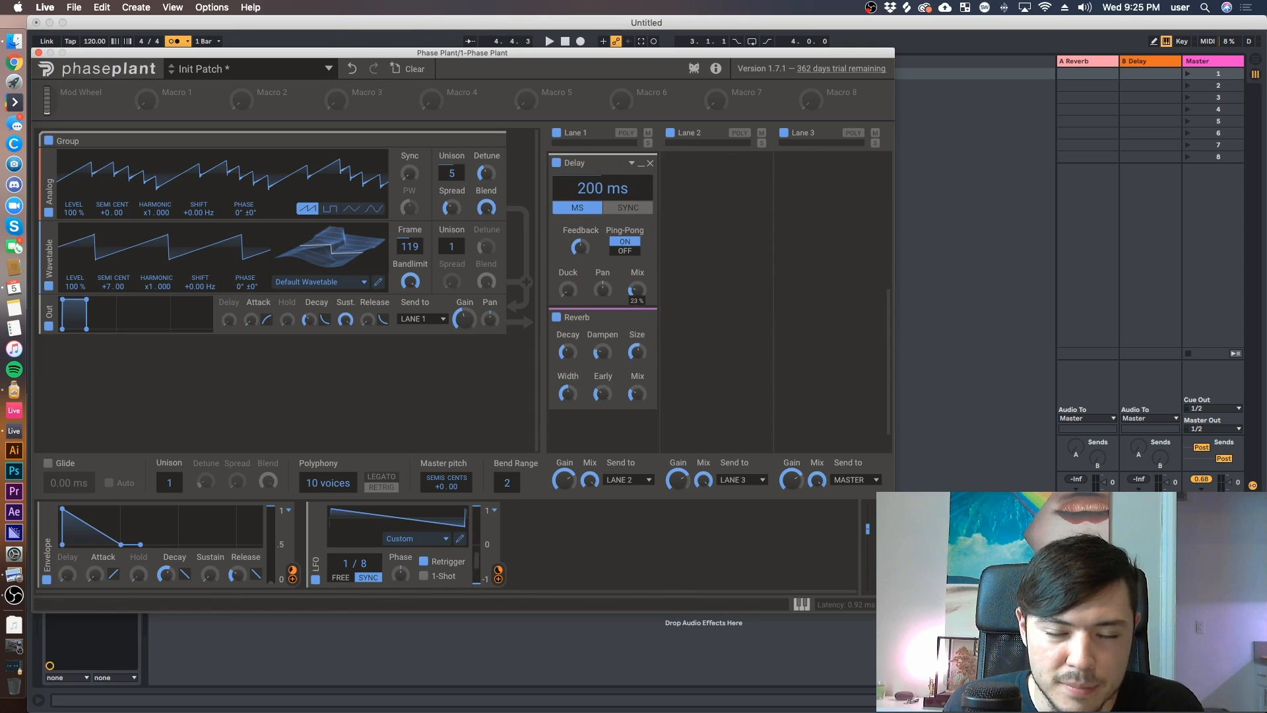
left_click(618, 210)
left_click_drag(592, 189, 592, 182)
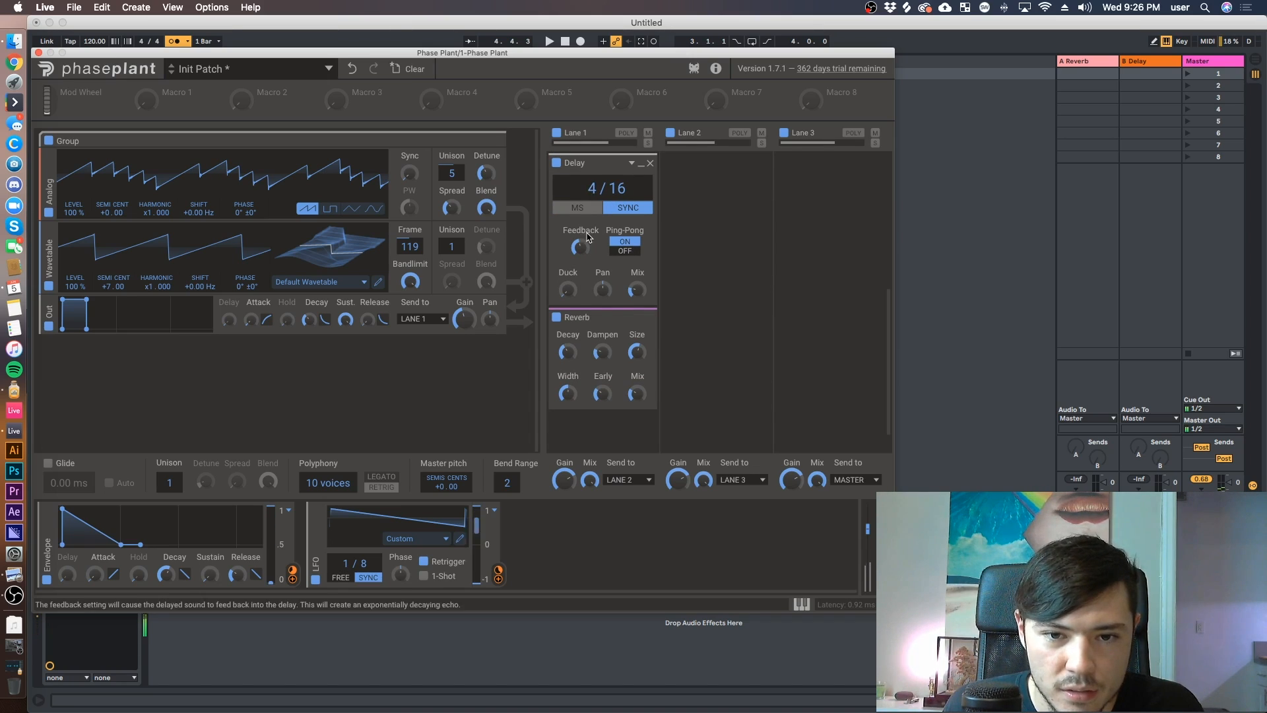
left_click_drag(637, 290, 568, 280)
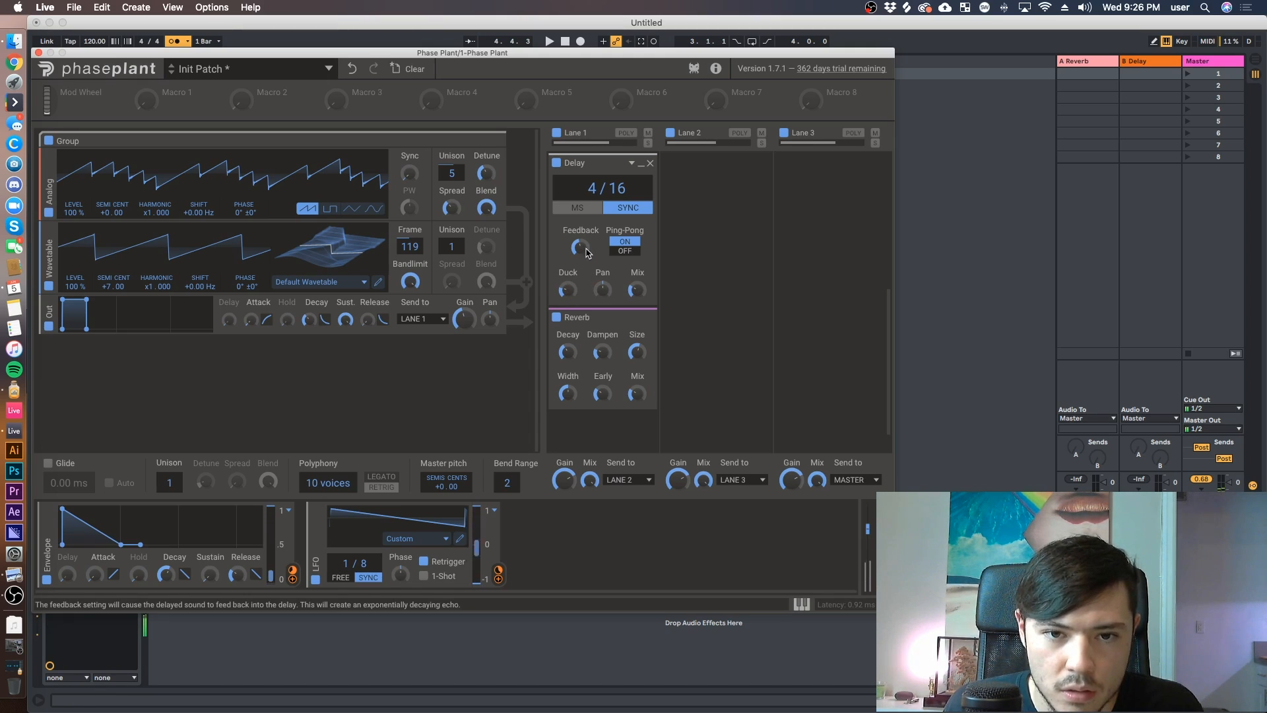
left_click_drag(637, 290, 637, 289)
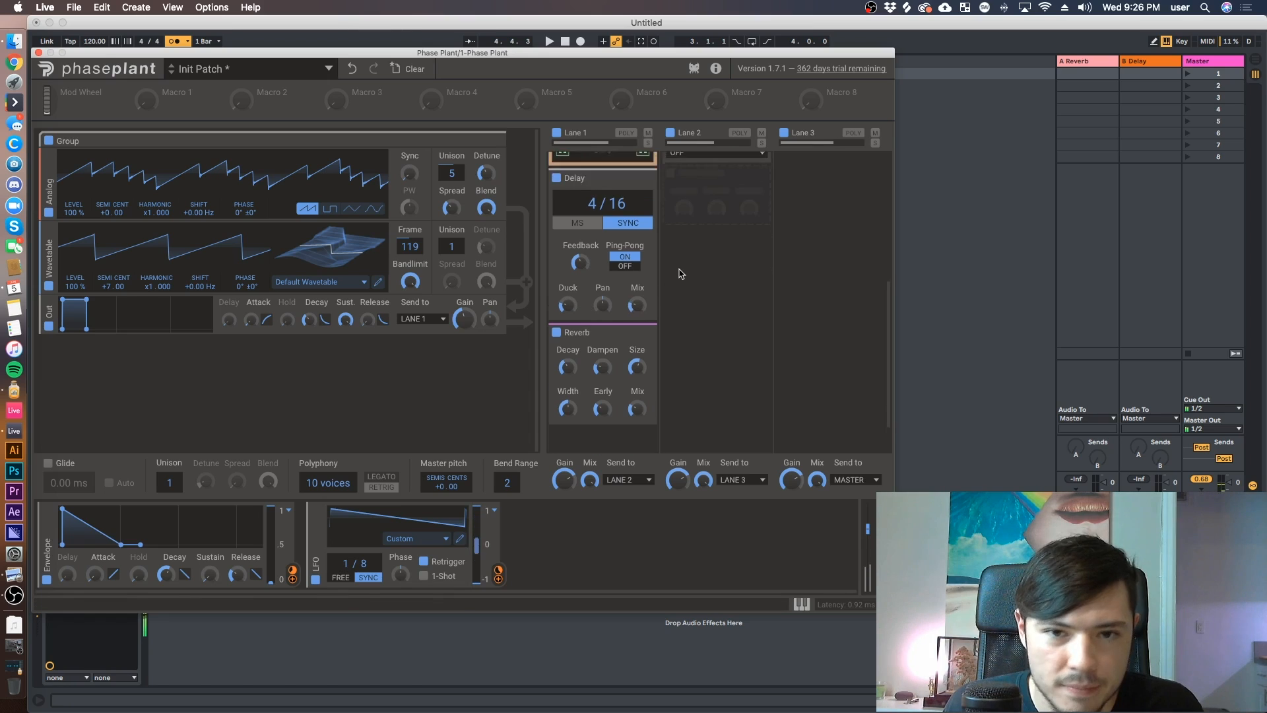
Assign the LFO to modulate the Wavetable oscillator's Frame and the Analog oscillator's Sync.
scroll(681, 277, "down", 8)
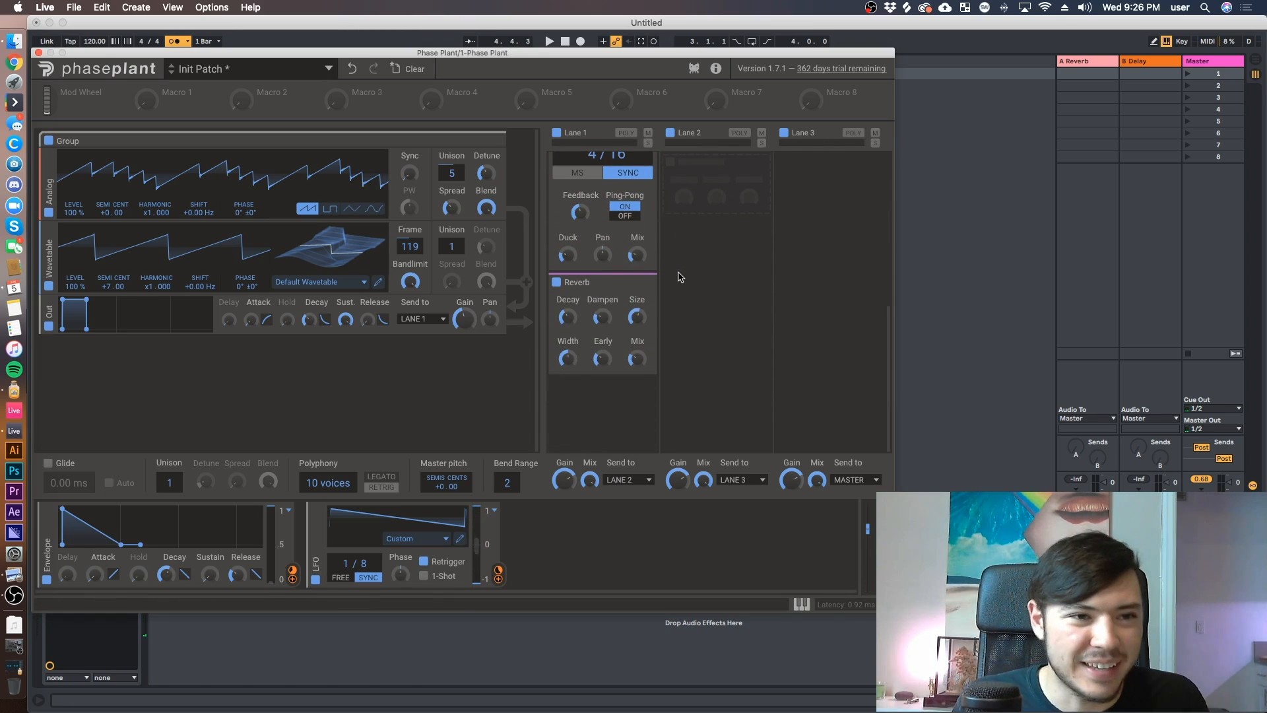
scroll(682, 277, "up", 8)
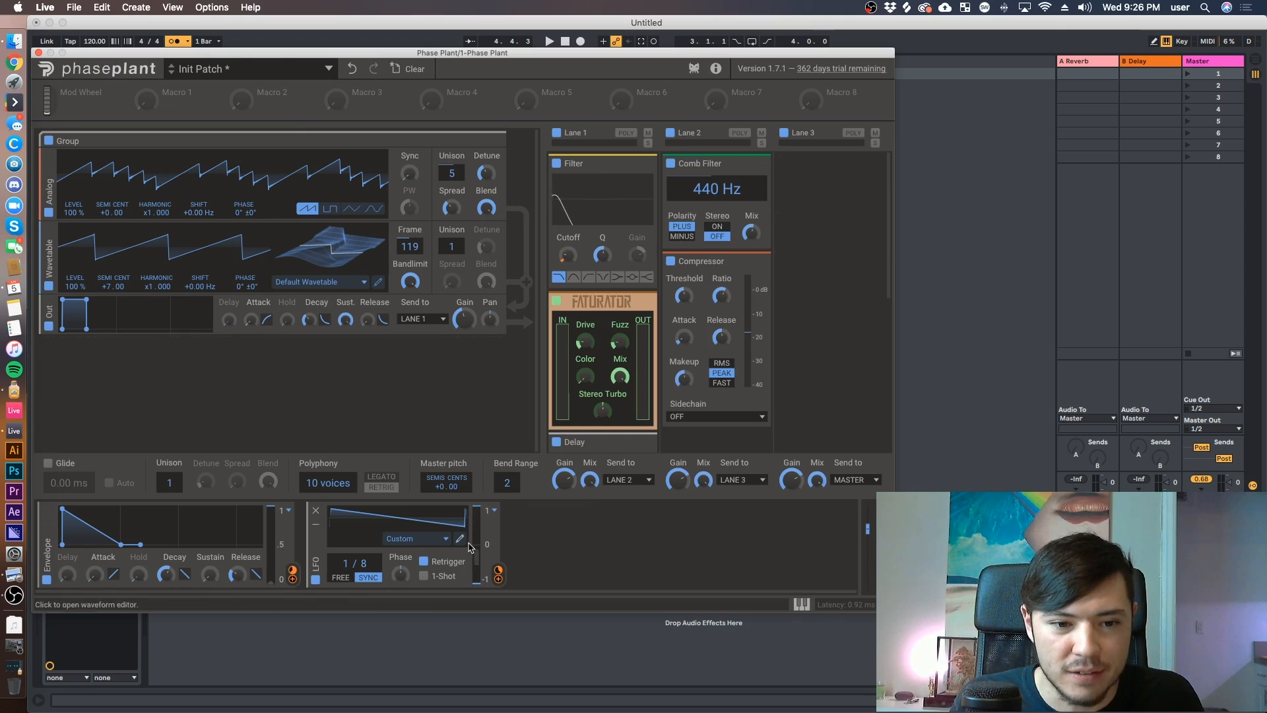
left_click_drag(498, 571, 409, 257)
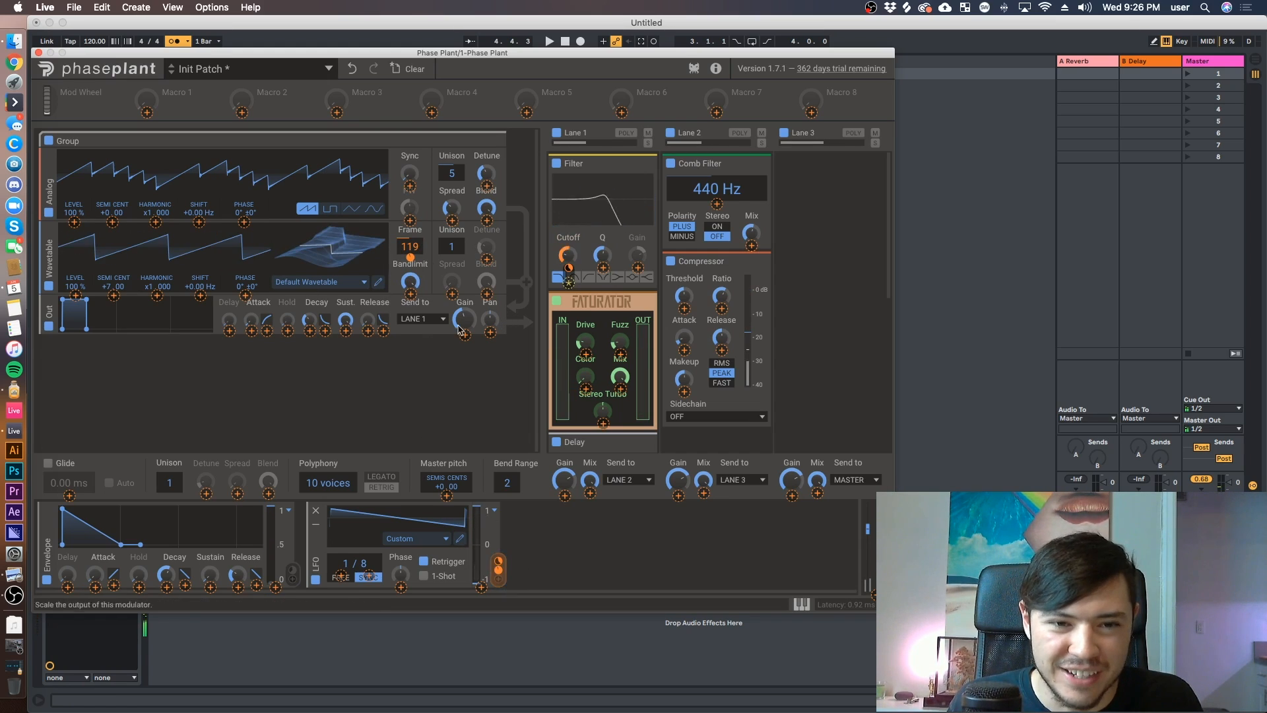
left_click_drag(410, 186, 410, 125)
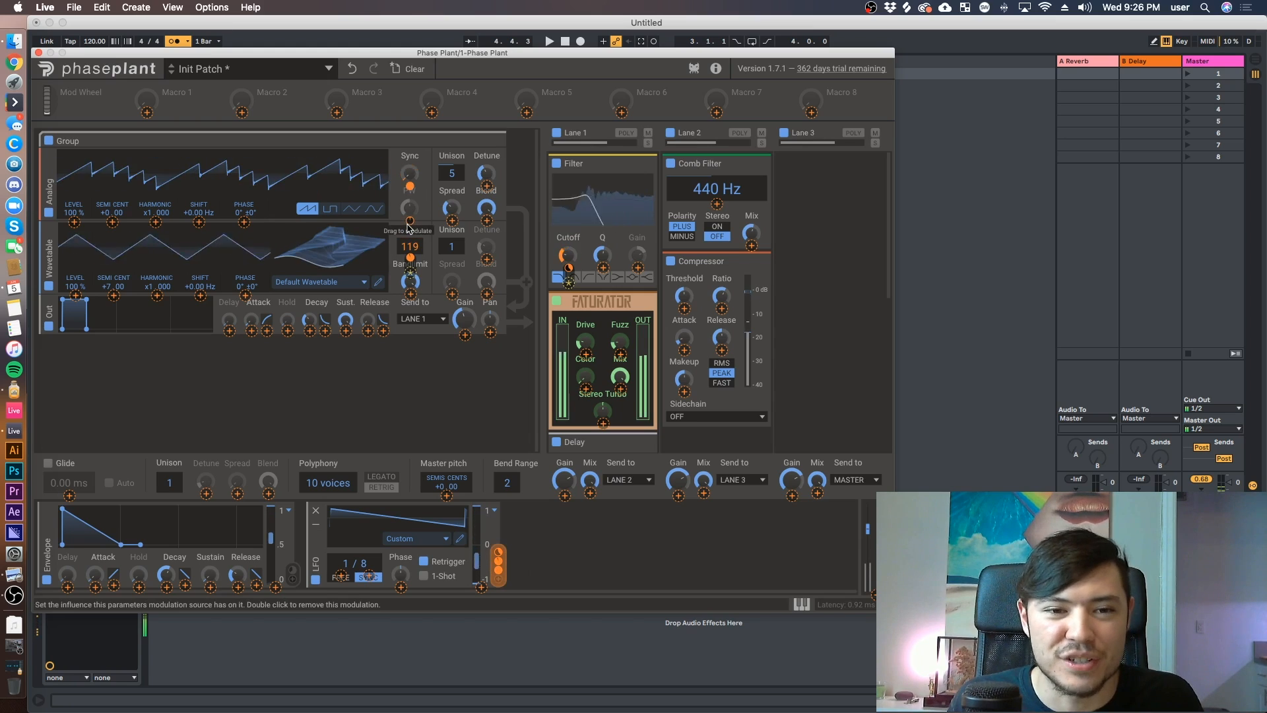